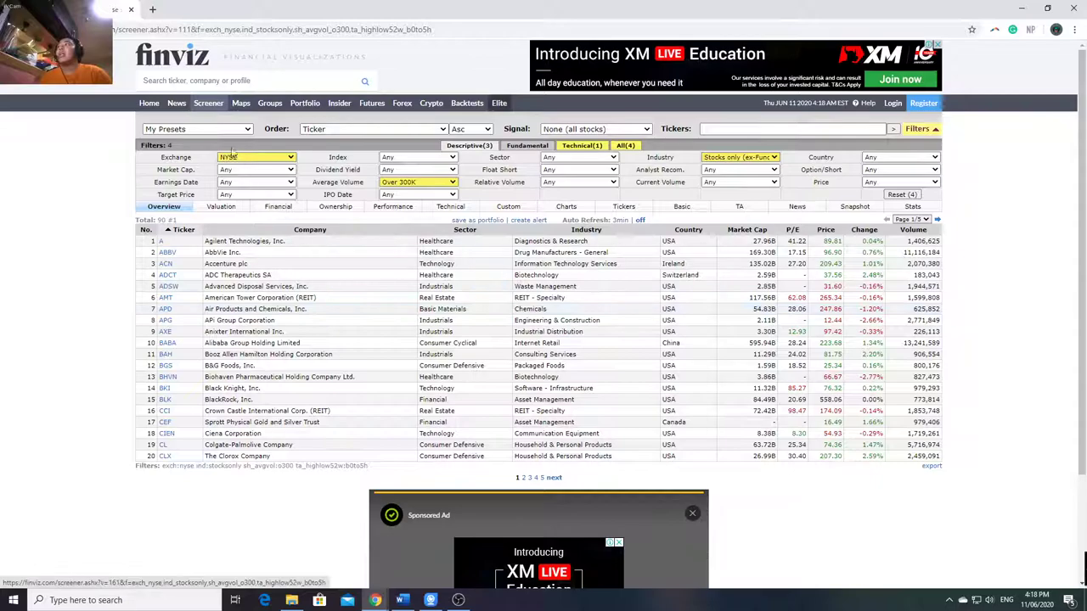
Open the Finviz home page and review the weekly and daily screening lines in the Word notes.
click(152, 105)
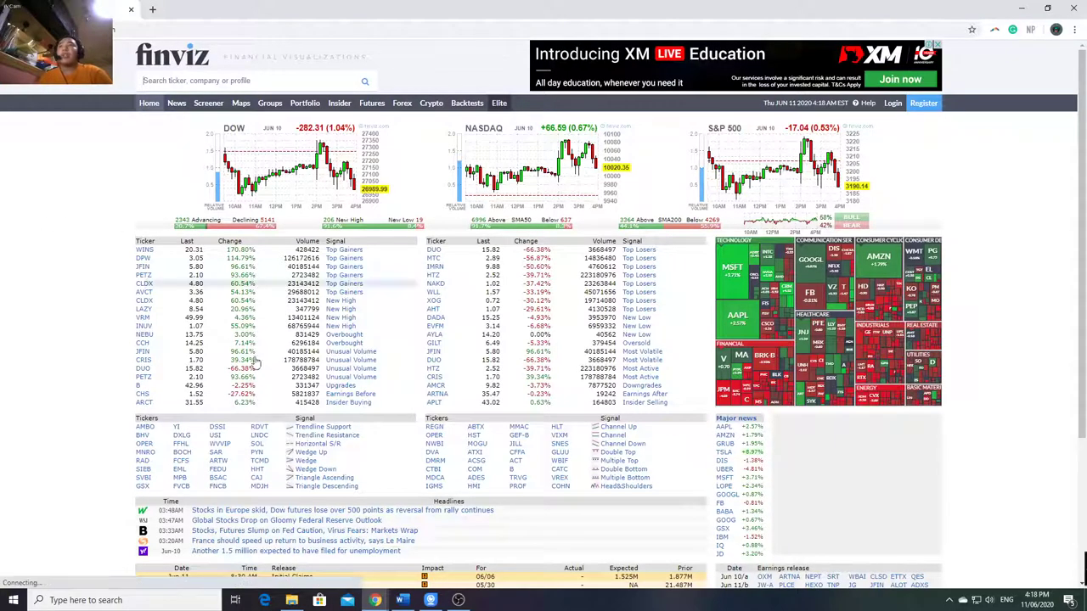
click(407, 603)
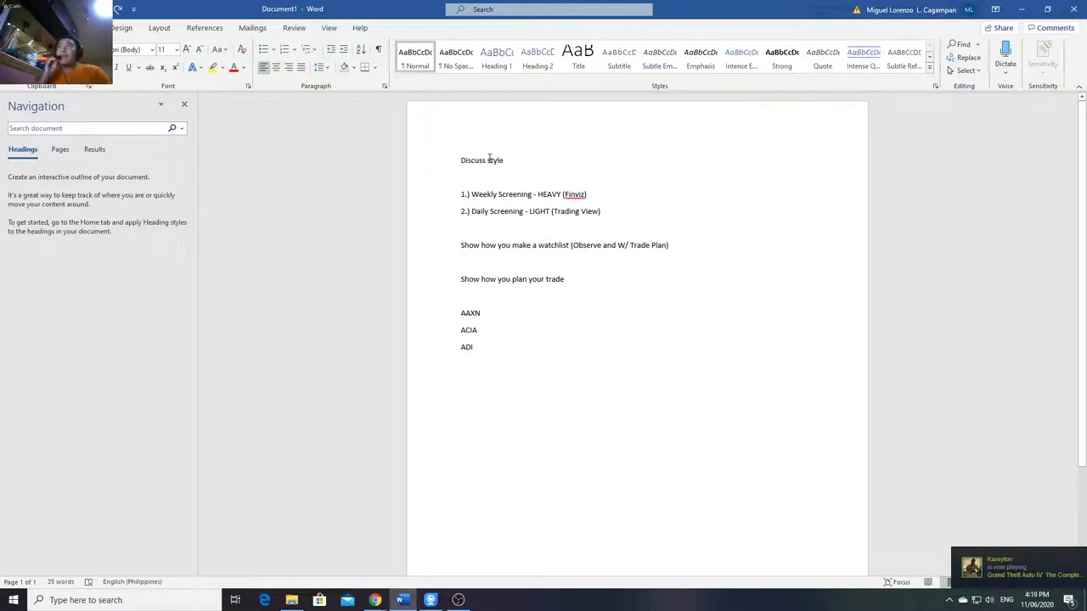
triple_click(499, 198)
double_click(540, 211)
click(491, 196)
triple_click(490, 196)
double_click(509, 196)
triple_click(501, 197)
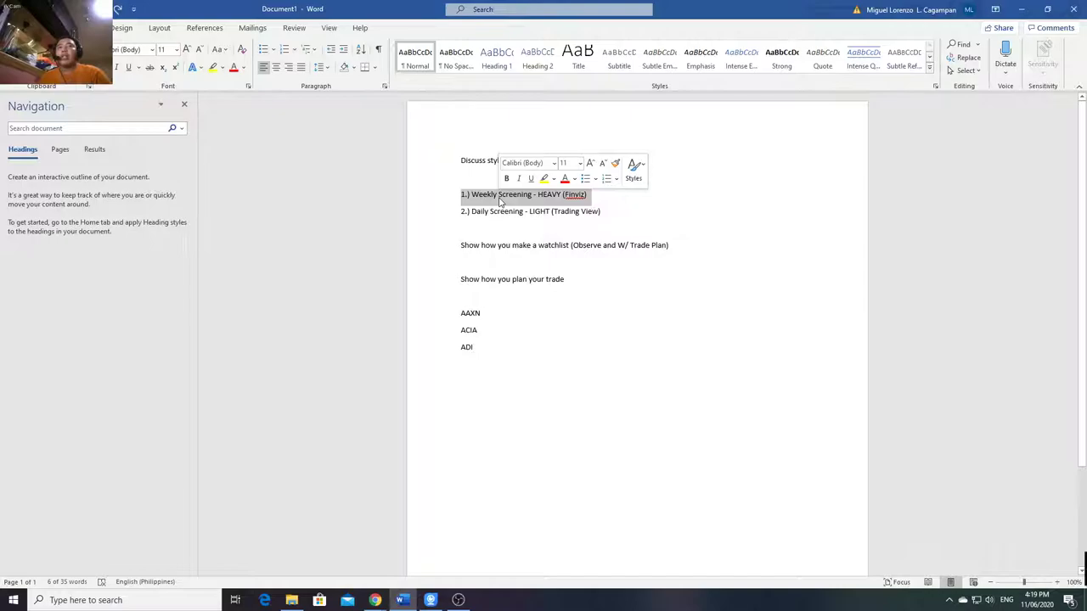
double_click(500, 214)
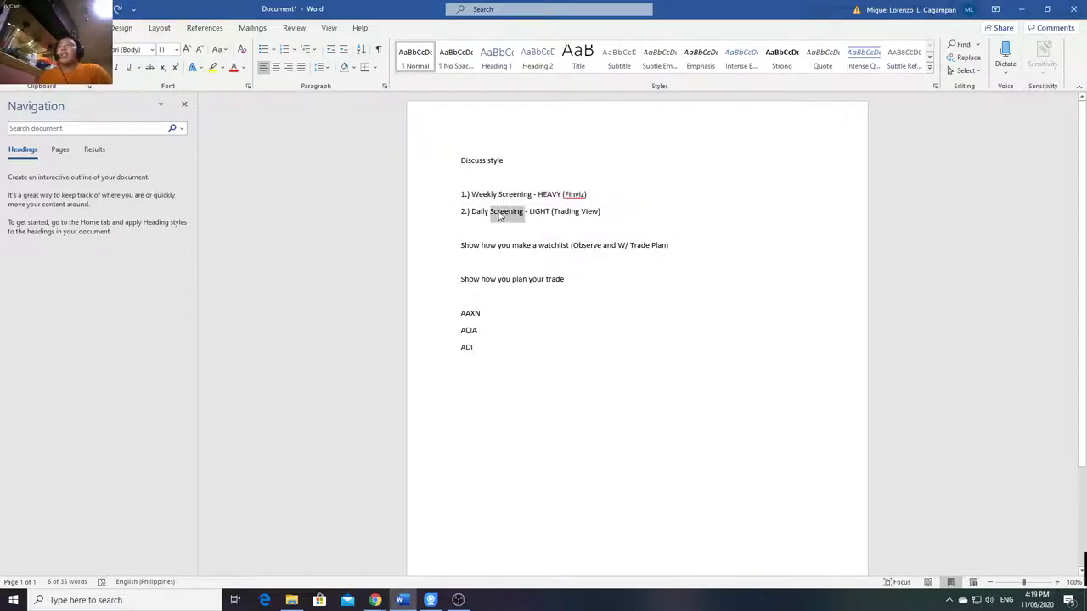
triple_click(500, 214)
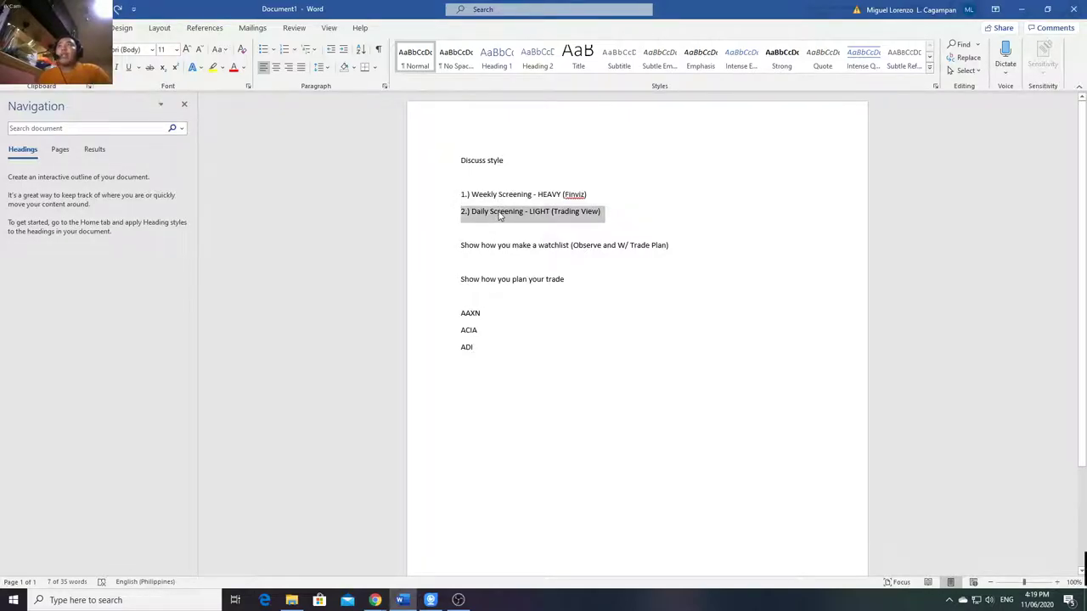
click(491, 212)
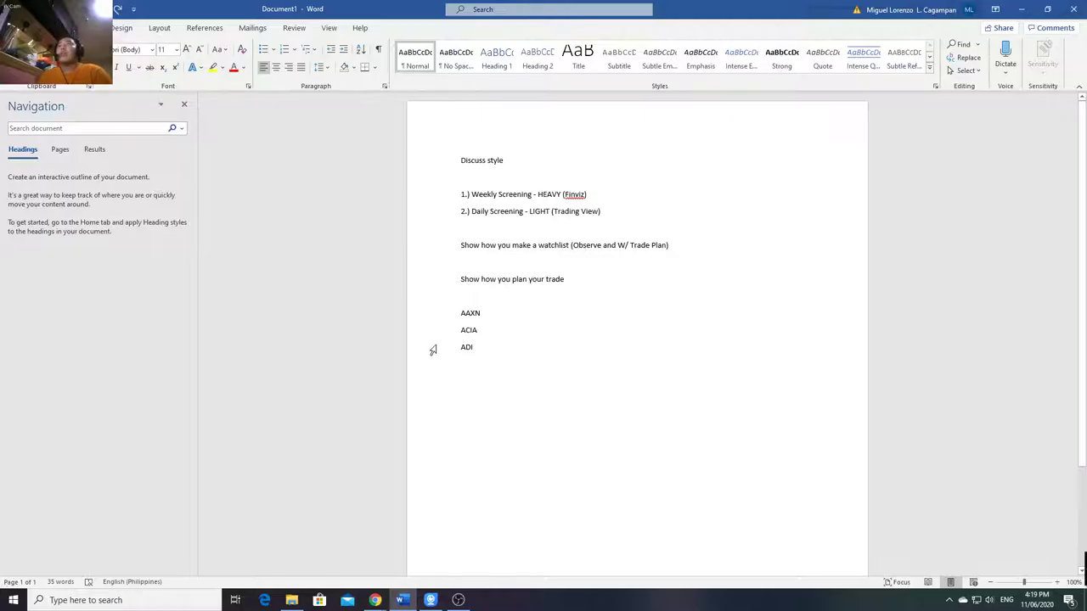
Switch back to Finviz in Chrome, open the stock screener and set the industry filter to Stocks only (ex-Funds).
key(alt+Tab)
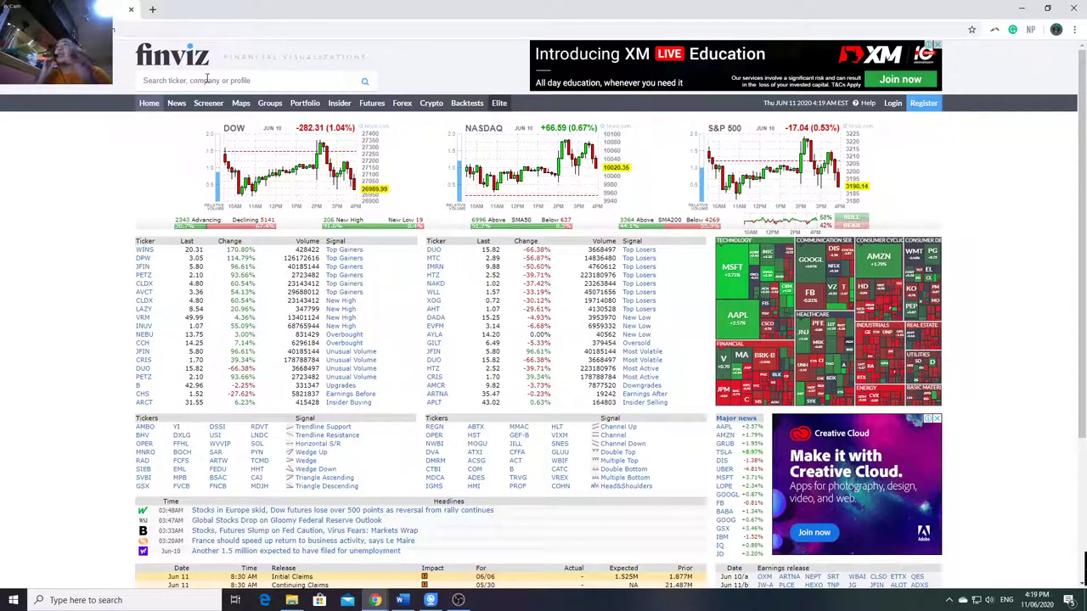
click(211, 104)
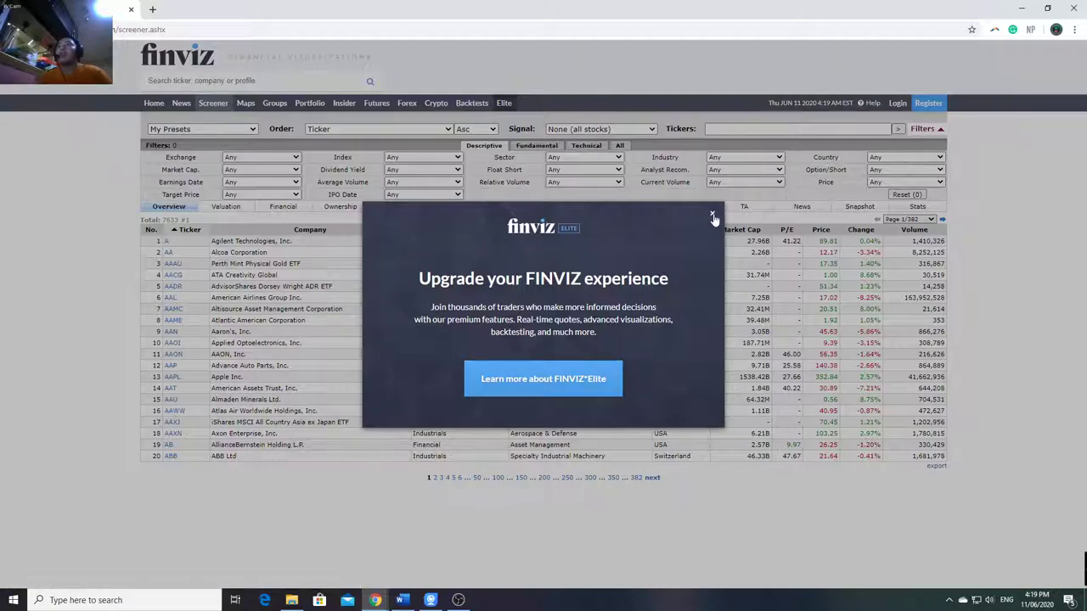
click(711, 213)
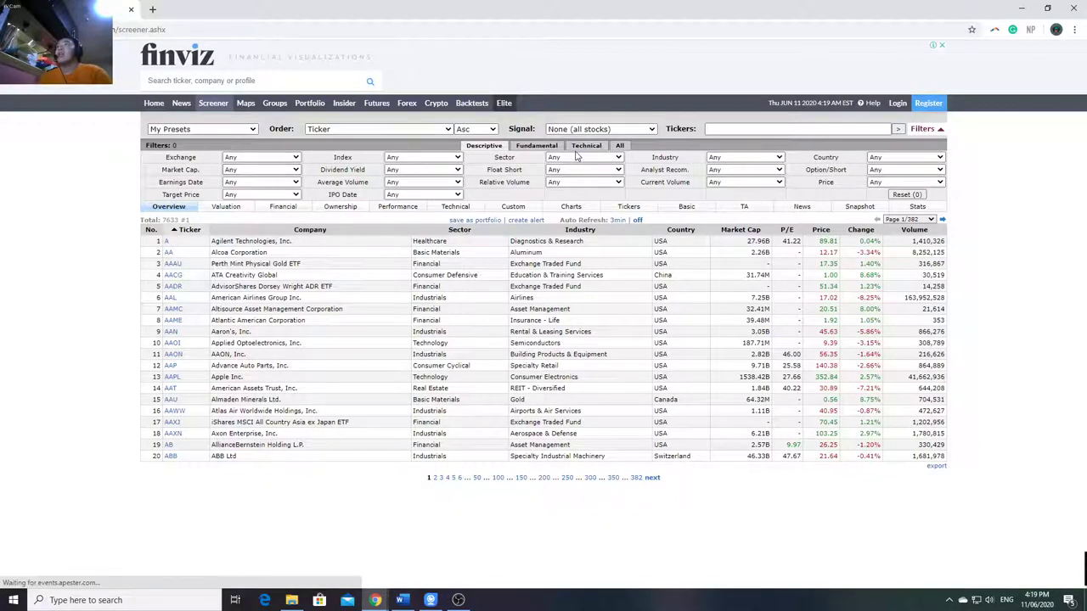
click(737, 157)
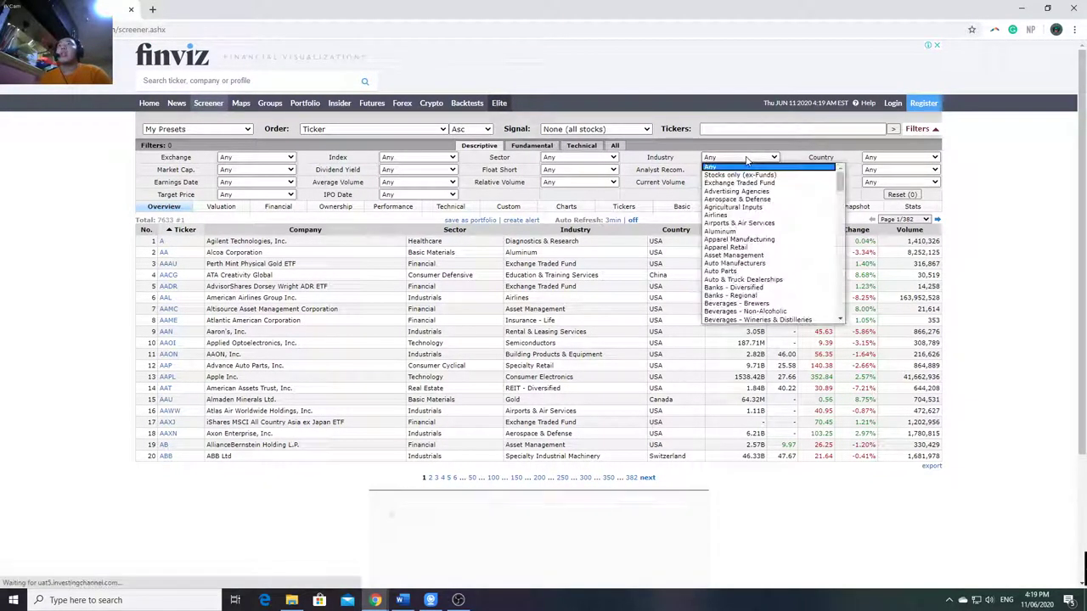
click(756, 175)
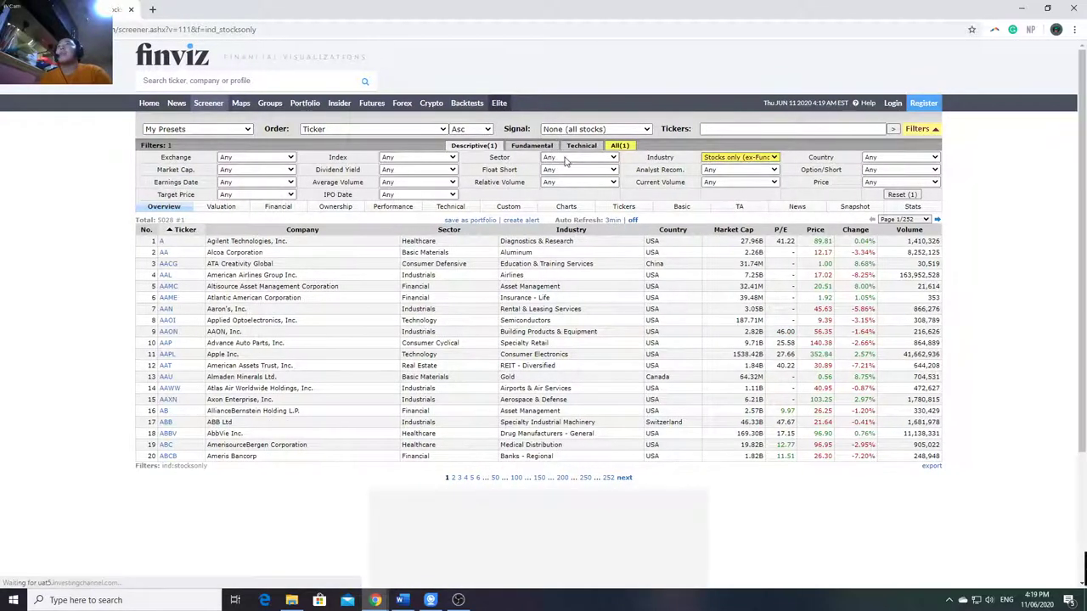
Set the screener's average volume filter to Over 300K.
click(418, 183)
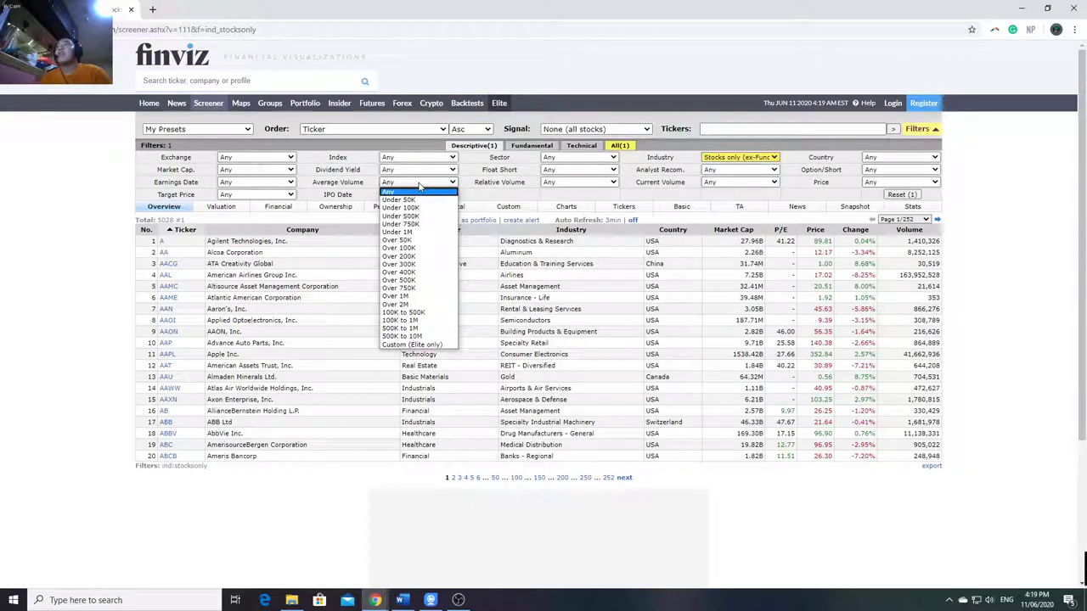
click(418, 243)
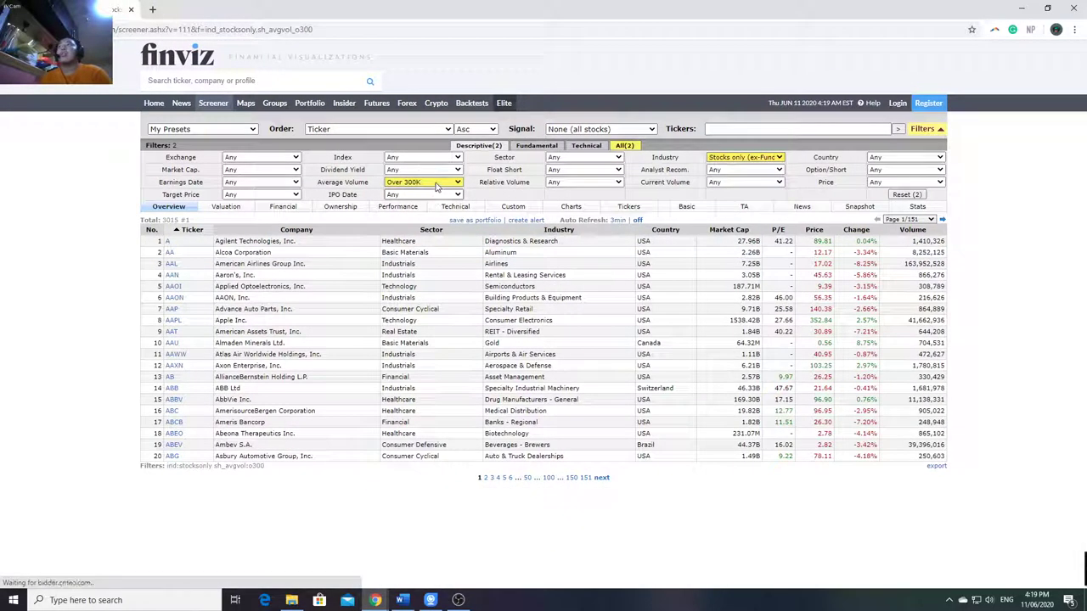
click(437, 187)
click(426, 187)
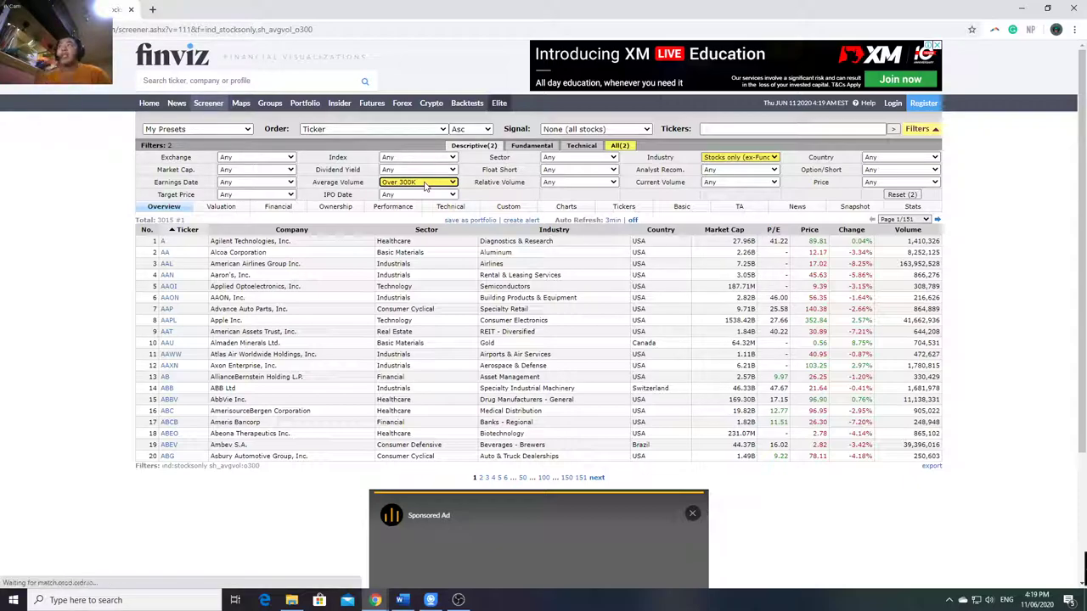
Set the technical 52-Week High/Low filter to 0-5% below High.
click(581, 146)
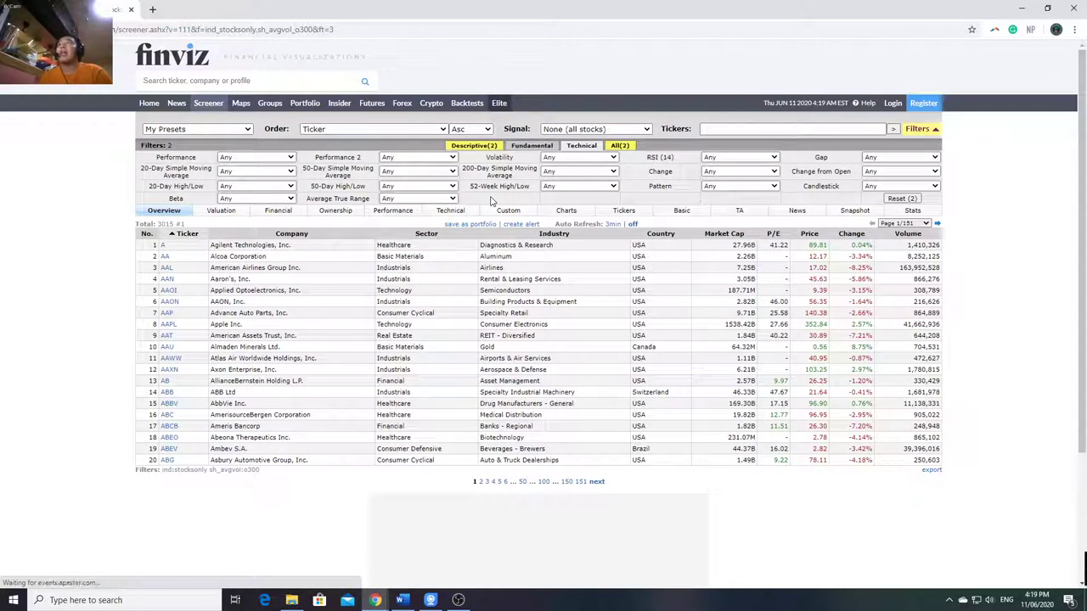
click(580, 186)
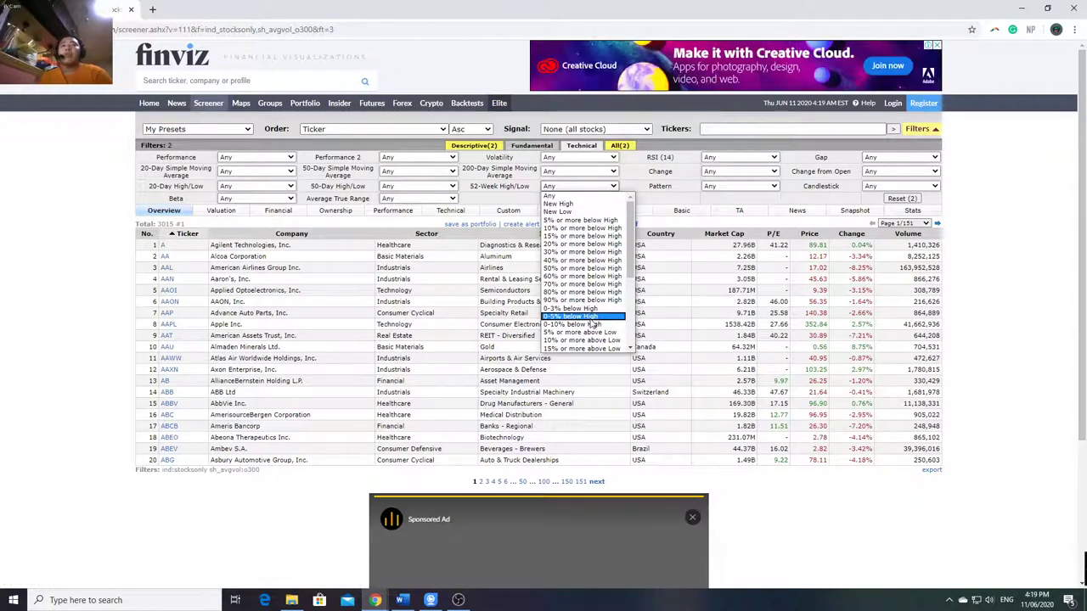
click(507, 197)
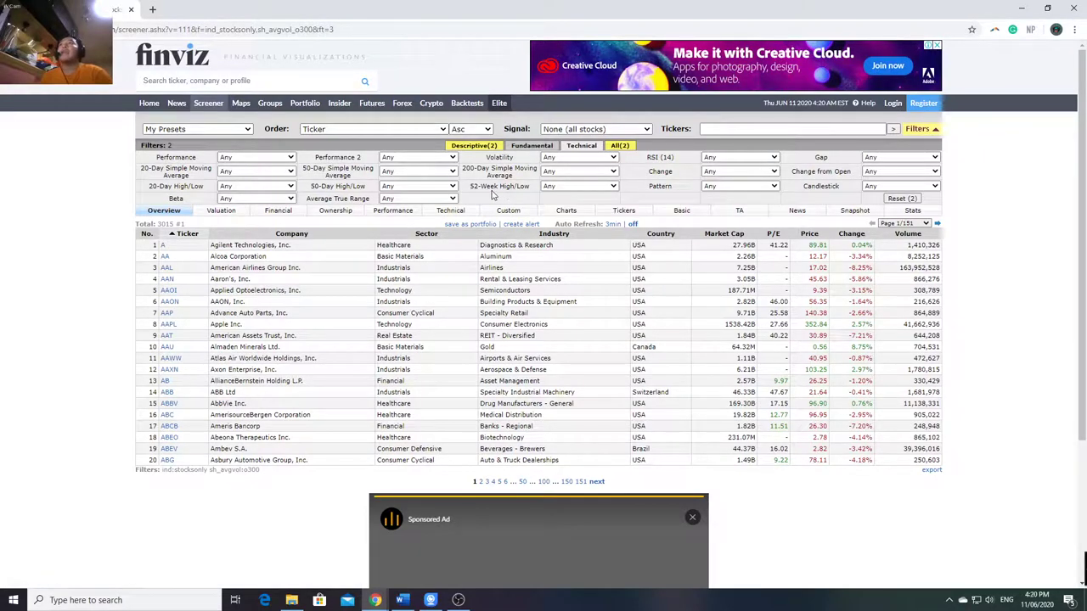
click(556, 188)
click(556, 188)
click(554, 188)
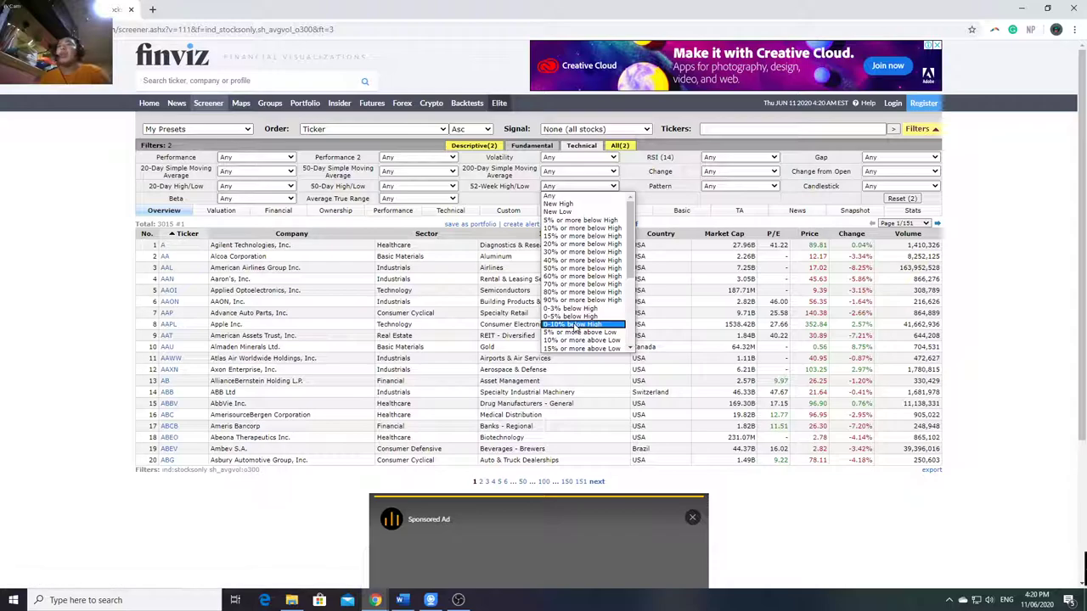
click(570, 316)
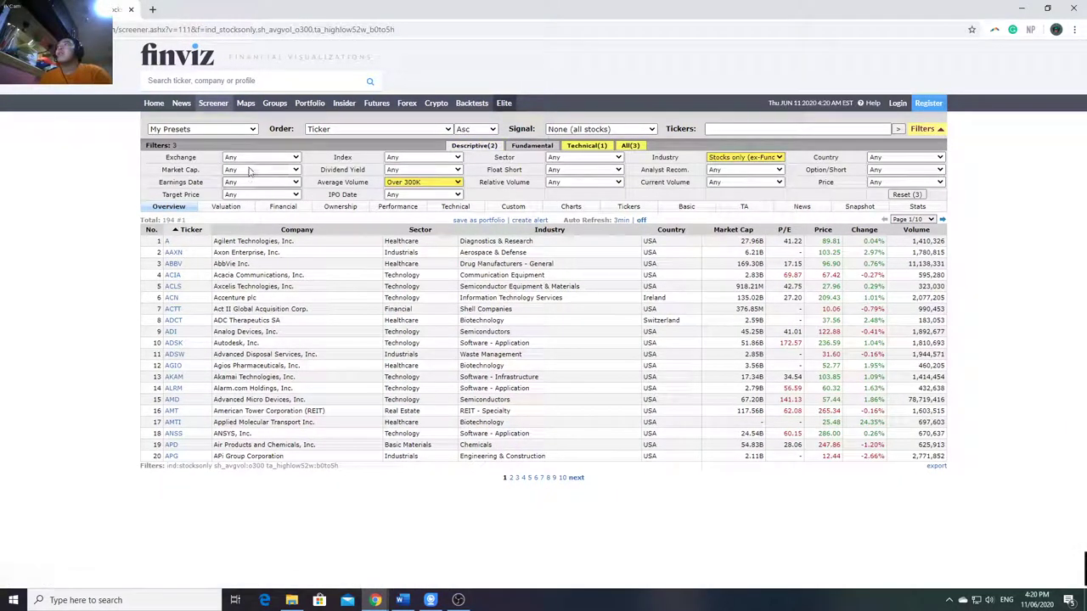
Restrict the screener results to the NASDAQ exchange.
click(251, 159)
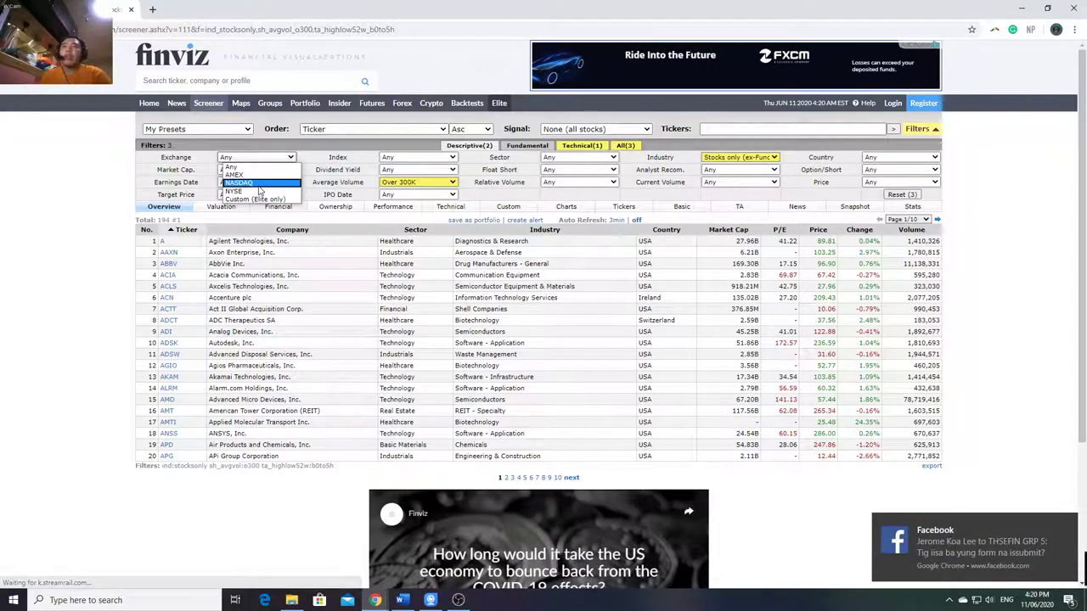
click(893, 457)
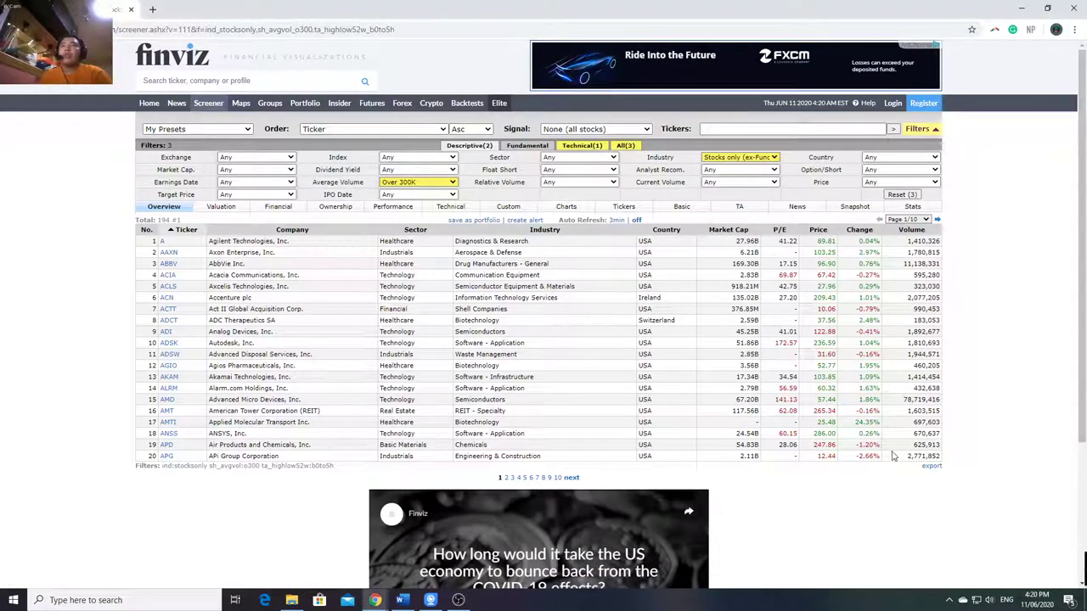
click(255, 157)
click(250, 184)
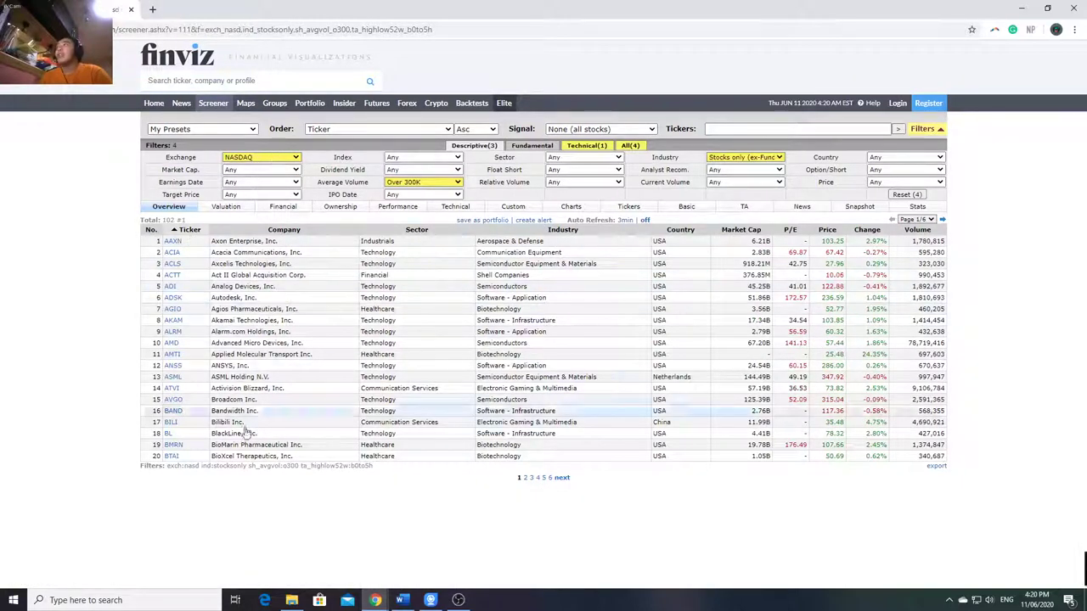
View the screener results for the NYSE exchange, and return the exchange filter to NASDAQ.
click(254, 157)
click(262, 193)
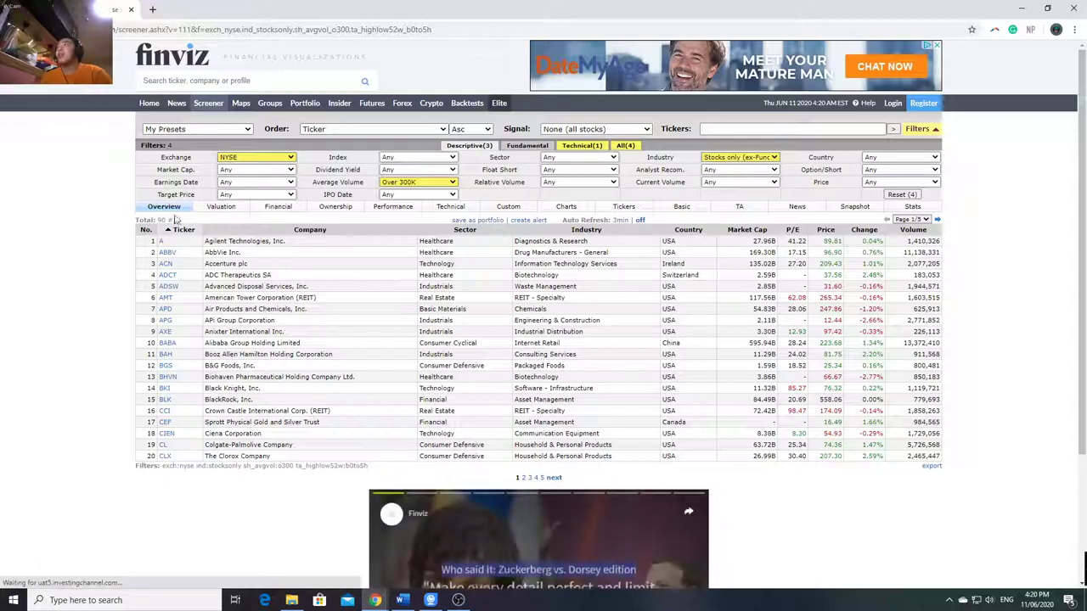
click(246, 158)
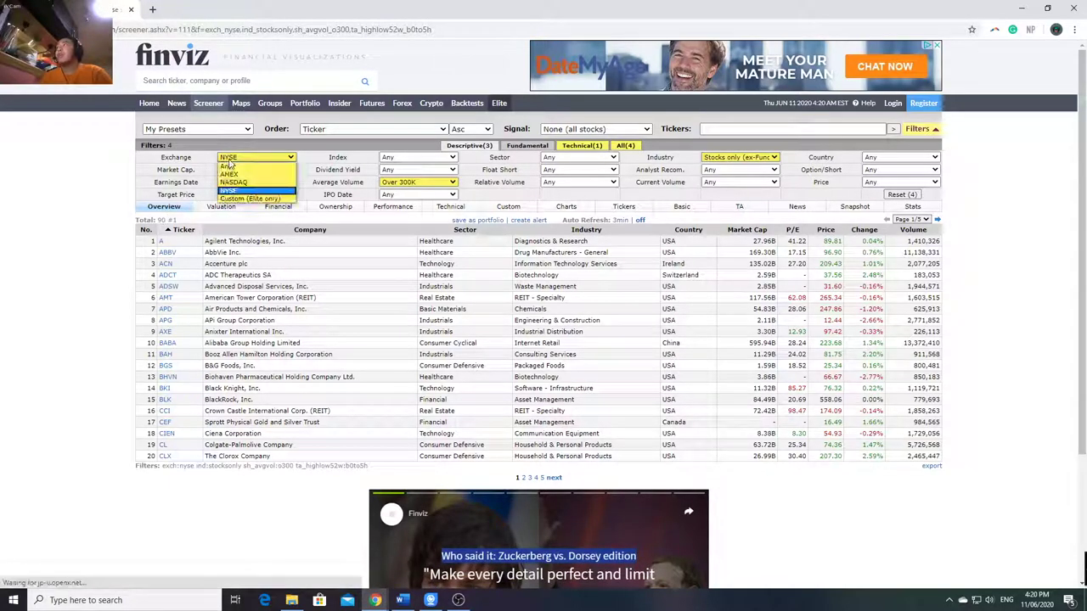
click(242, 183)
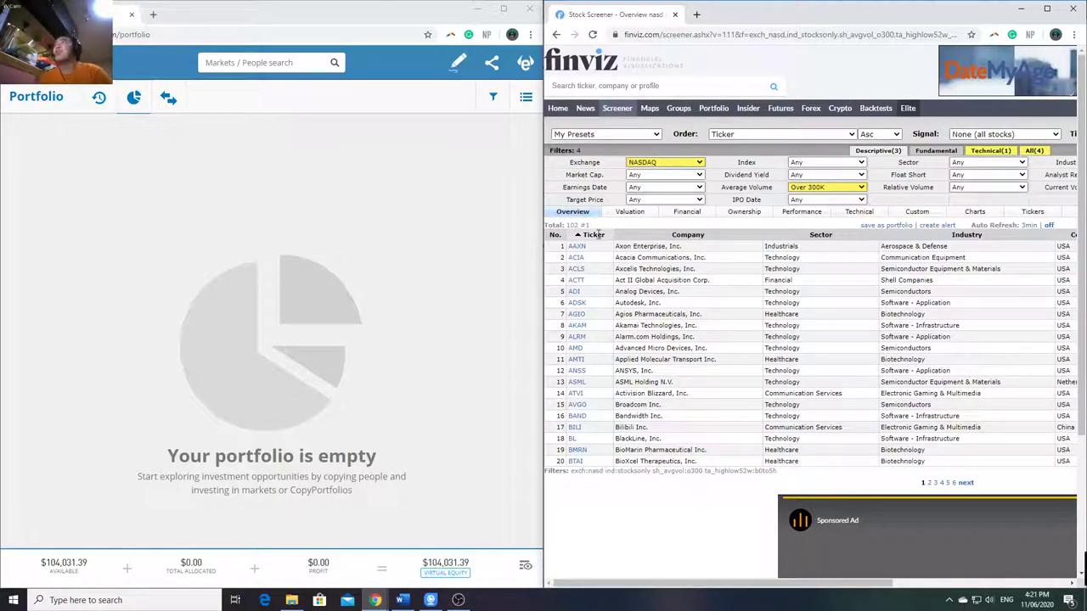
Search eToro for the ticker aaxn and check it against the ticker list in the Word notes.
click(289, 62)
text(aaxn)
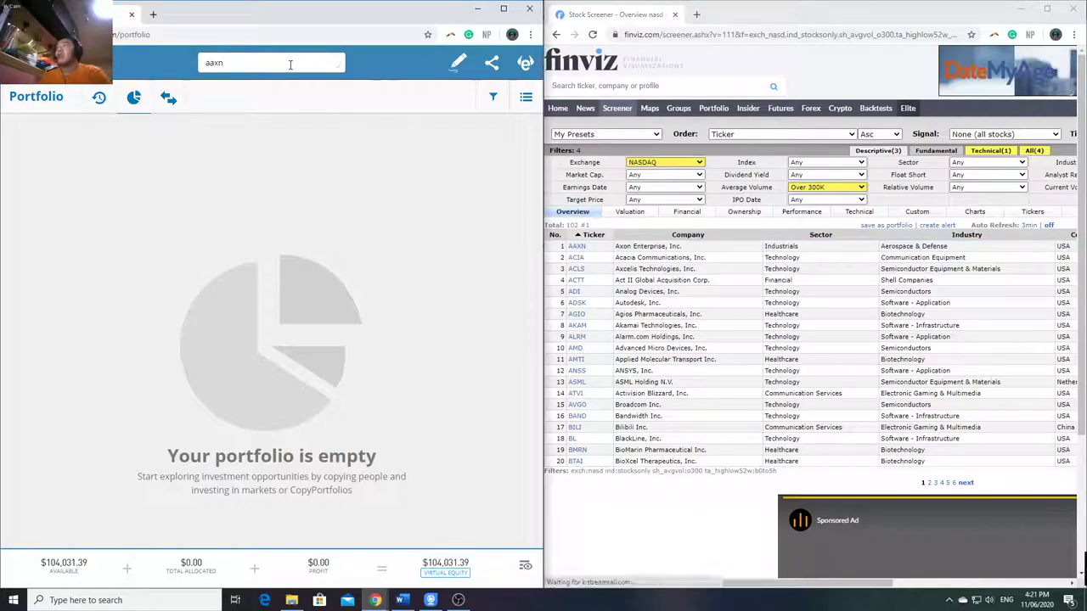
click(401, 600)
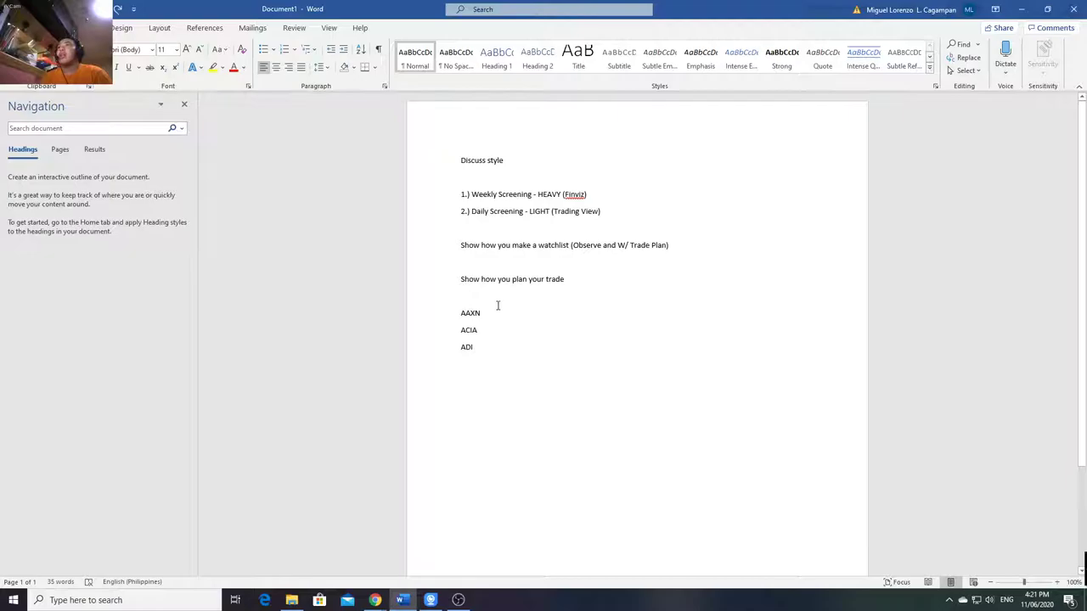
key(alt+Tab)
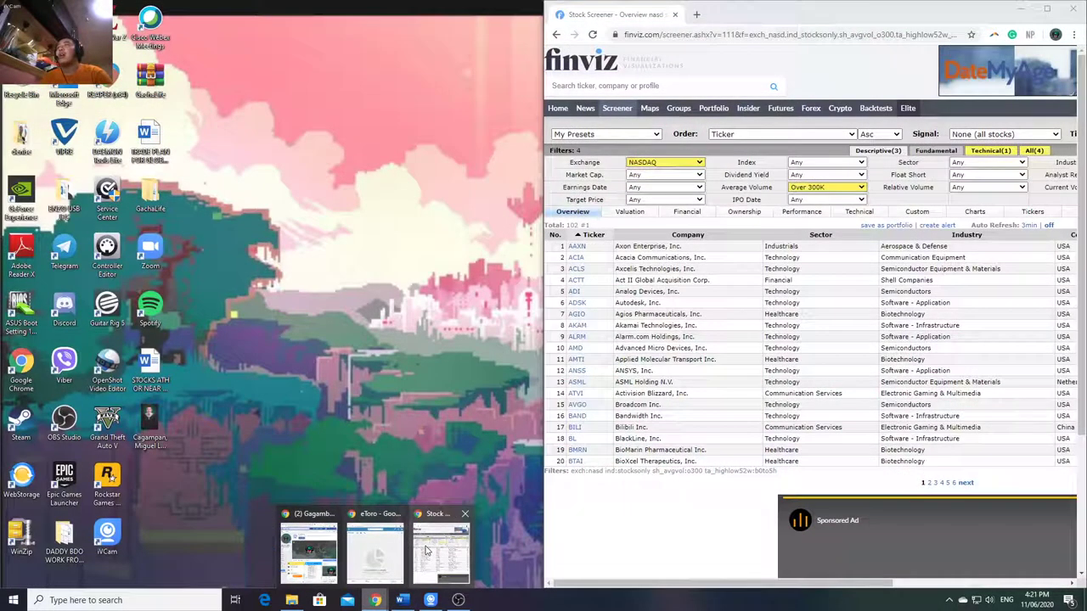
click(441, 543)
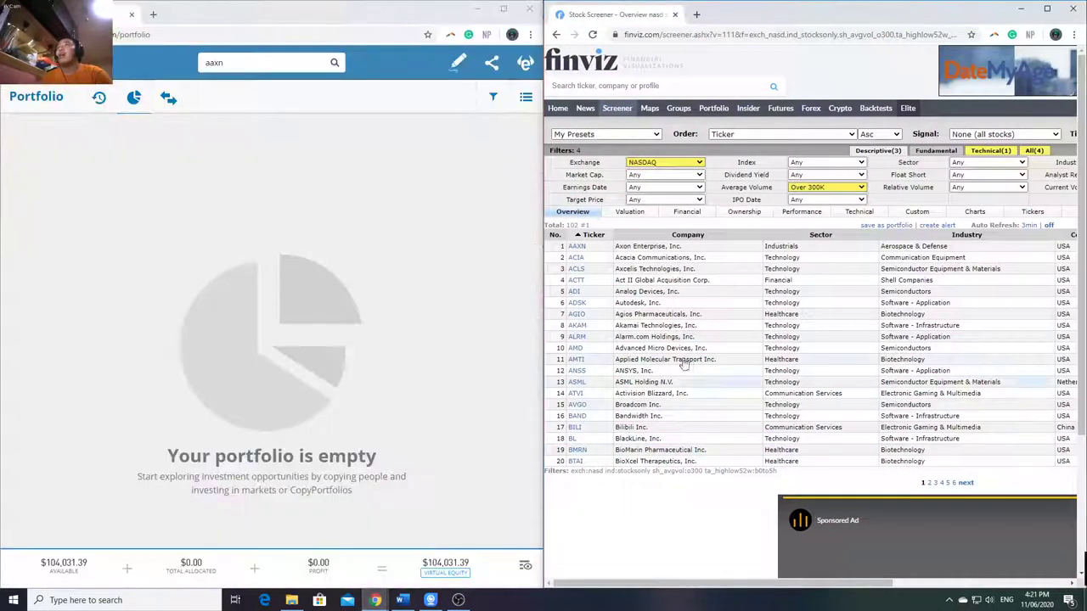
Search eToro for the tickers acia, acls and actt, one after another.
click(240, 65)
text(acia)
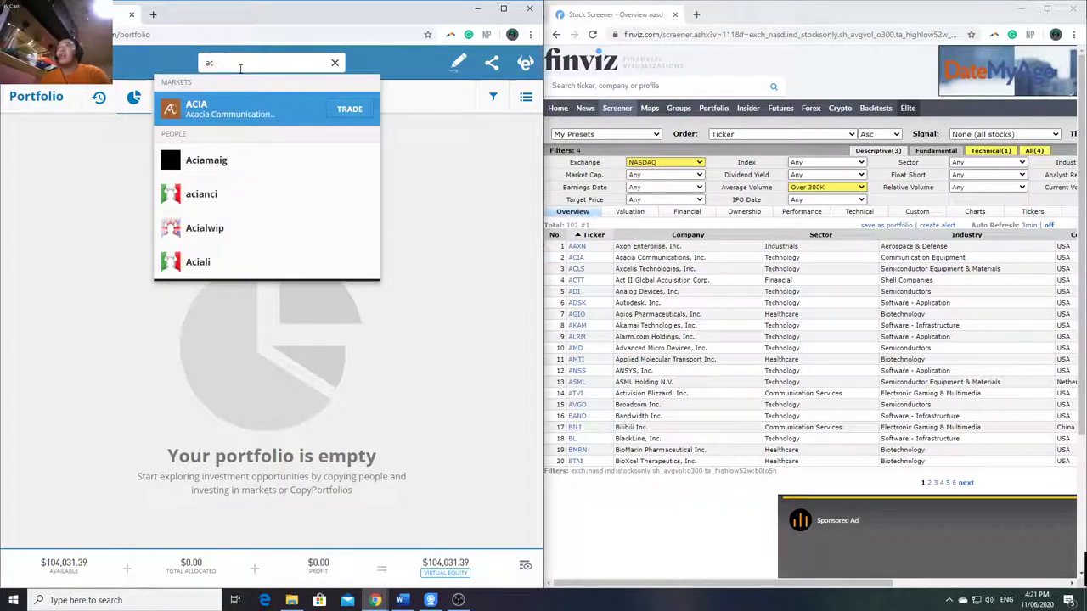
key(BackSpace)
key(BackSpace)
text(acls)
key(BackSpace)
key(BackSpace)
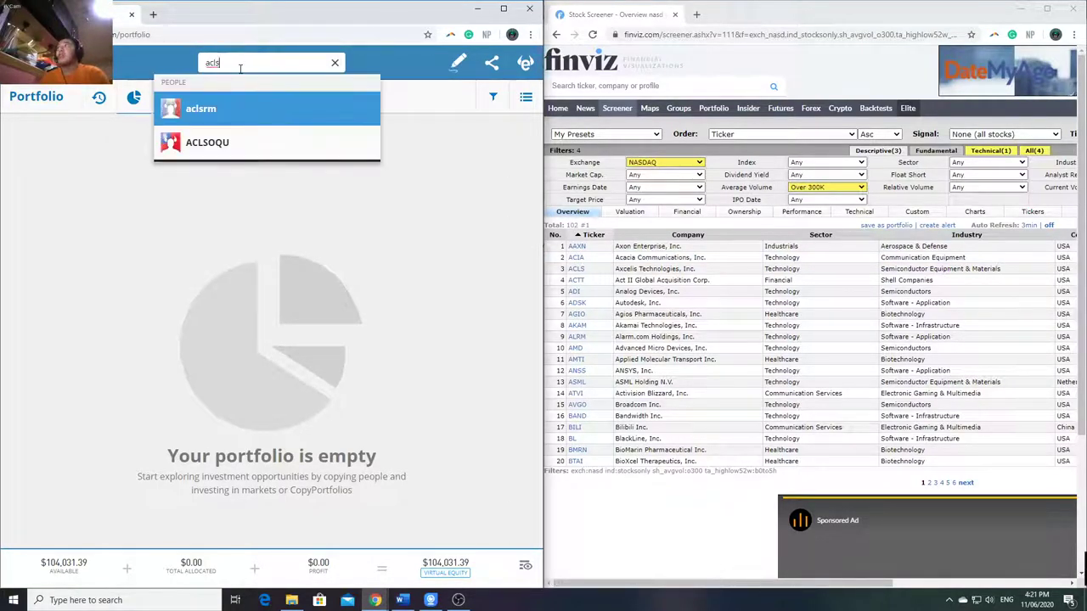
text(tt)
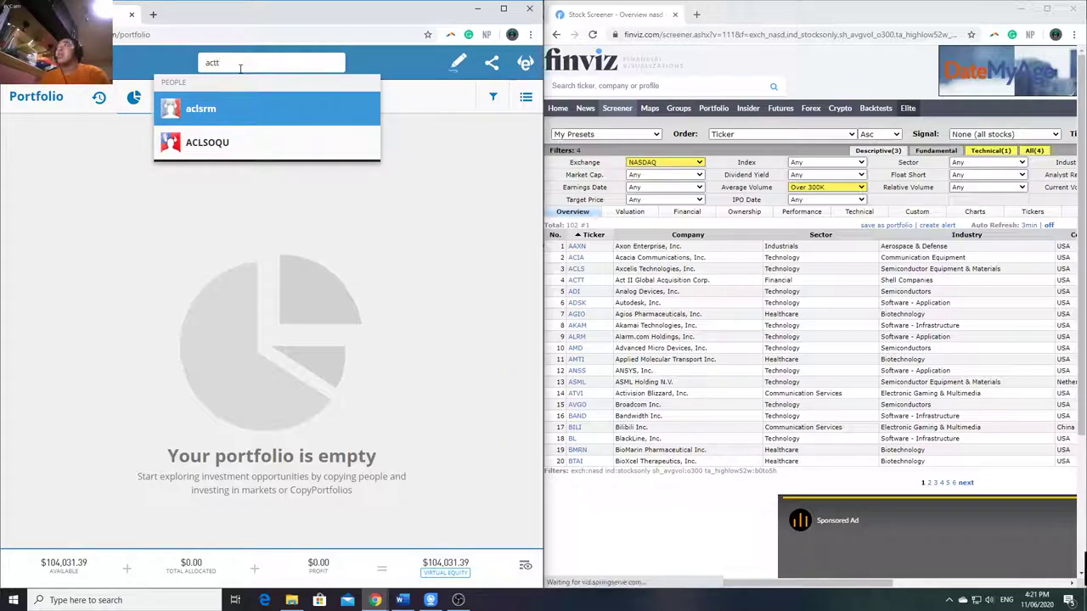
Search eToro for the ticker adi and check it against the ticker list in the Word notes.
key(BackSpace)
key(BackSpace)
key(BackSpace)
key(BackSpace)
text(adi)
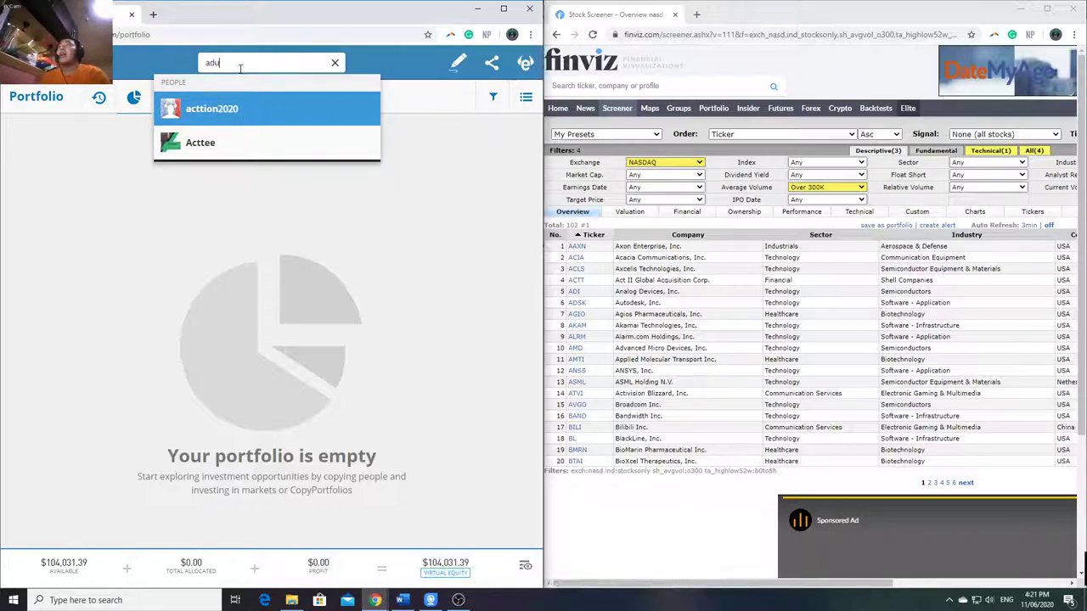
text(u)
key(BackSpace)
text(i)
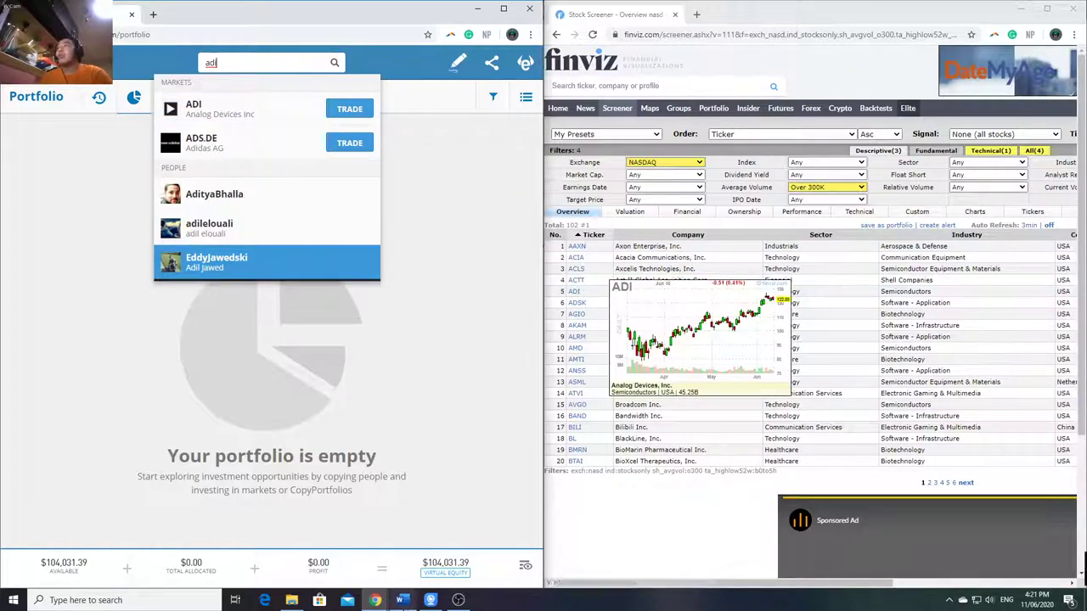
key(alt+Tab)
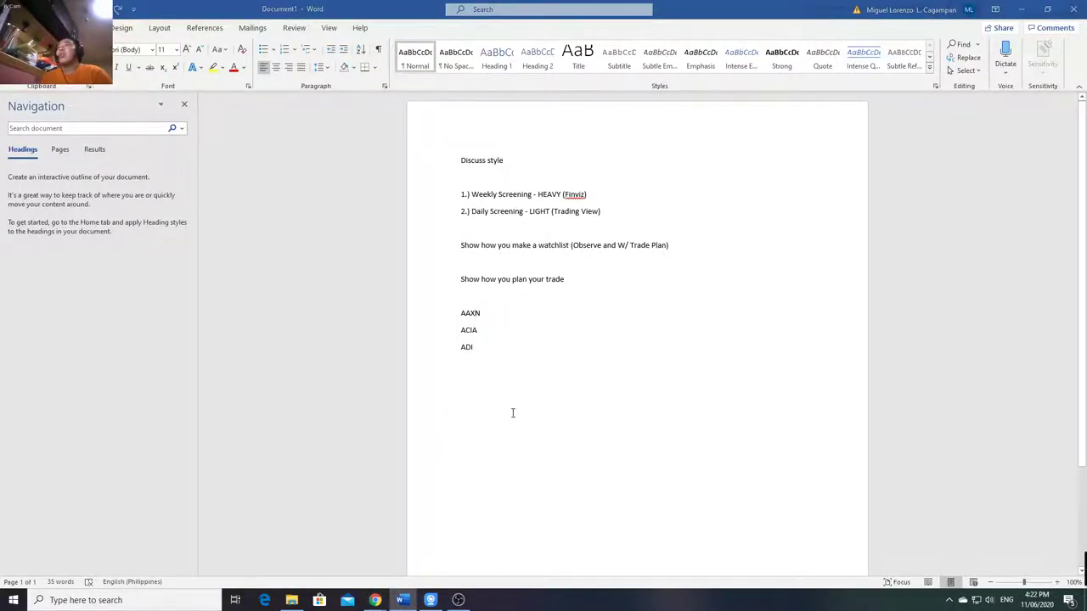
Switch to the Finviz screener and review the NASDAQ results across to the volume column.
key(alt+Tab)
click(375, 599)
click(375, 599)
click(375, 599)
mouse_move(384, 602)
click(440, 552)
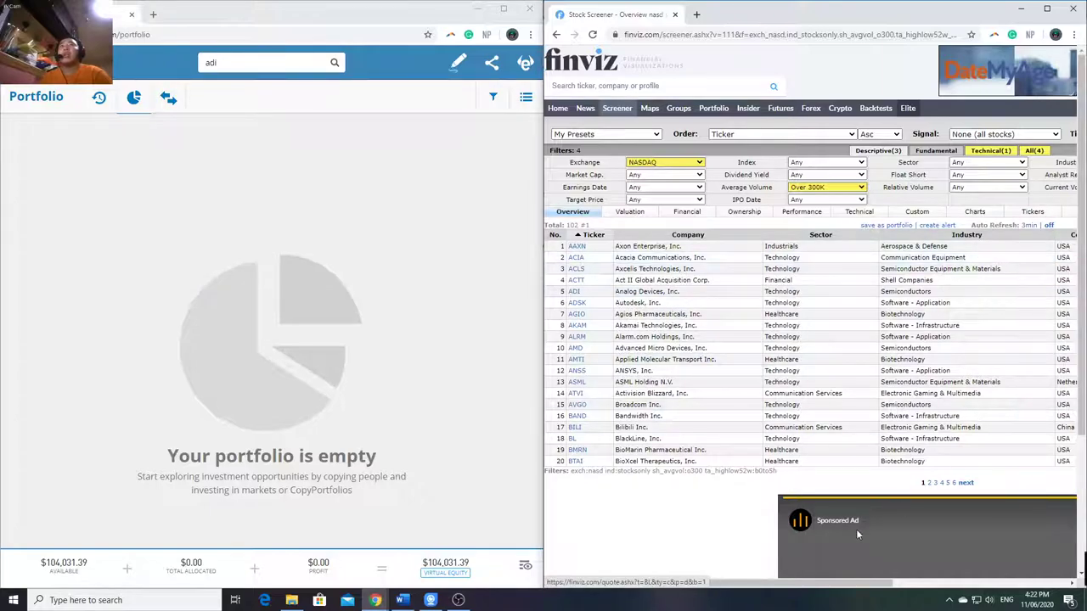
scroll(999, 568, right, 5)
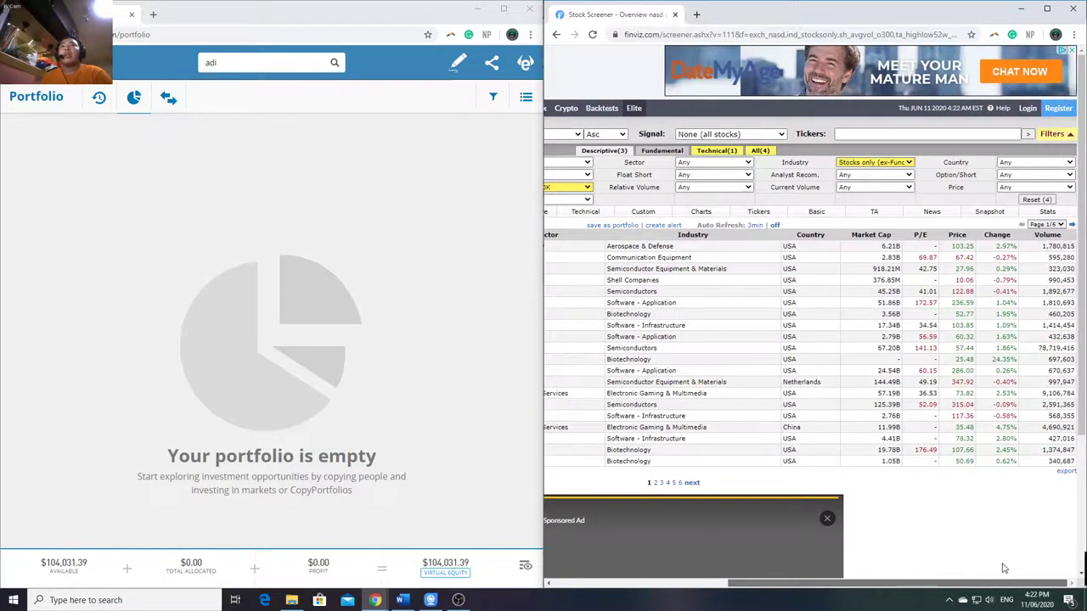
scroll(999, 568, left, 5)
Set the screener's exchange filter to NYSE and review the result columns across to volume.
click(667, 168)
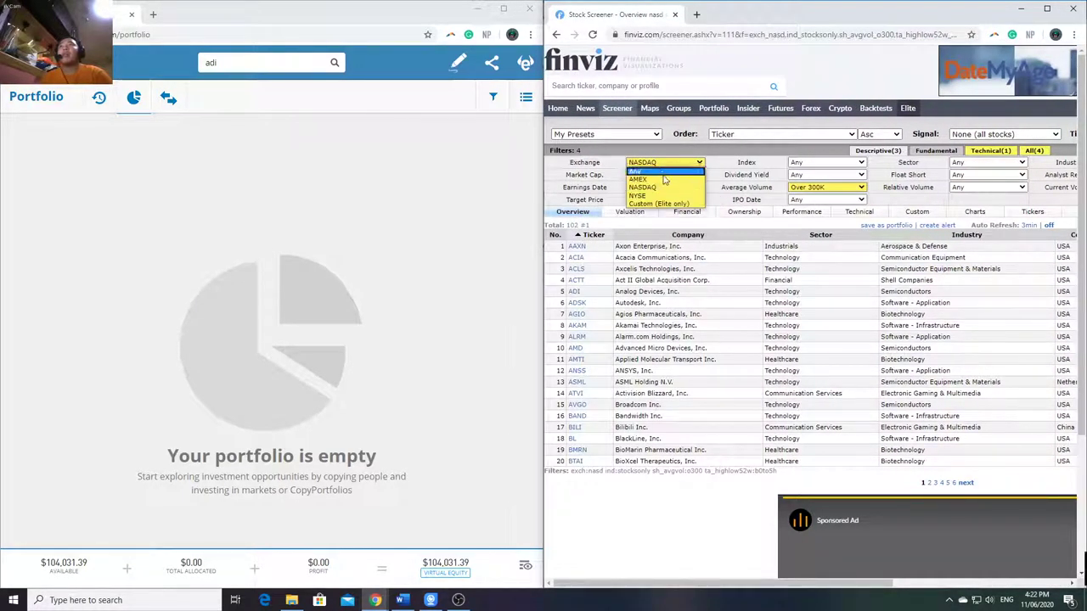
click(664, 197)
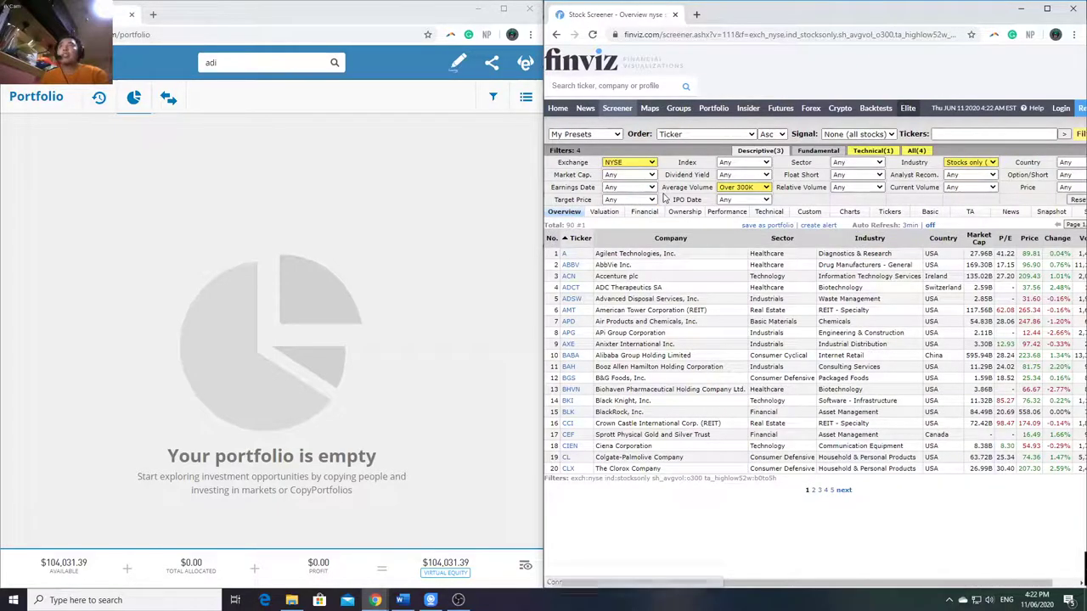
scroll(764, 569, right, 1)
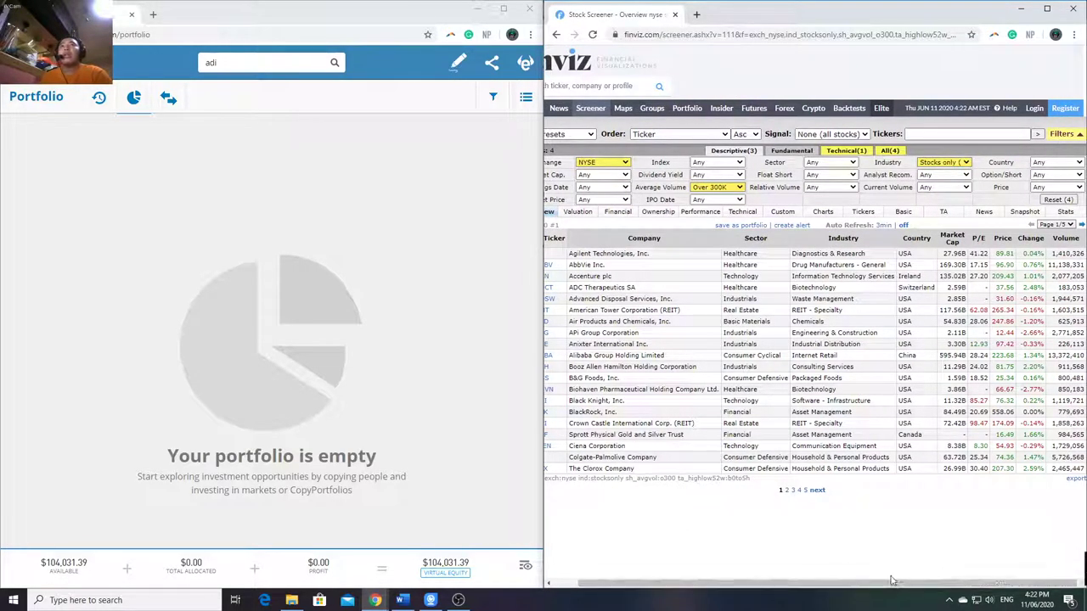
scroll(921, 582, left, 1)
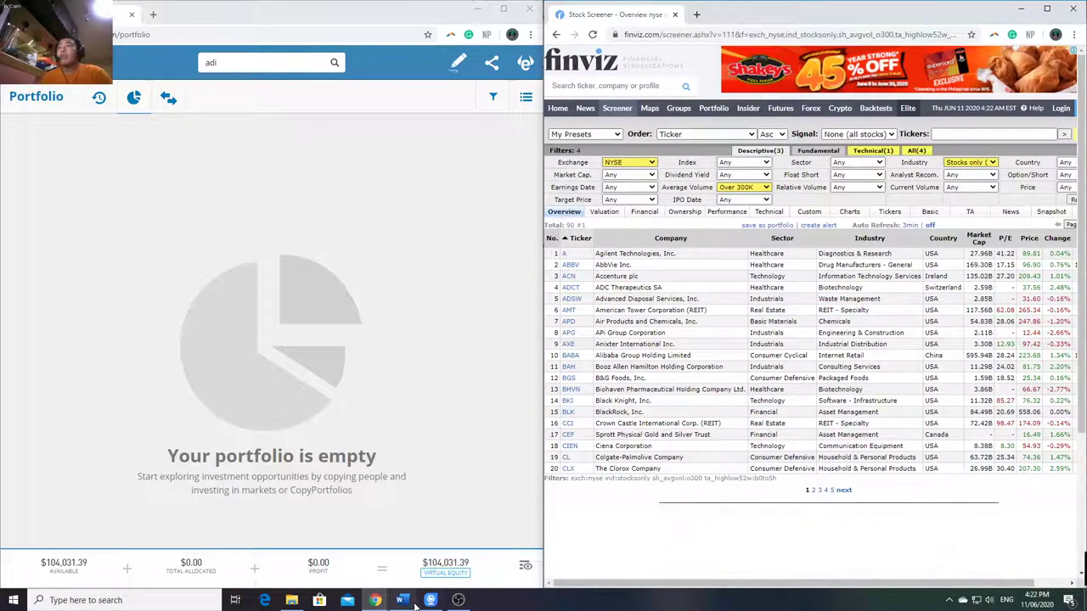
Check the ticker list in the Word notes, and bring up the Investagrams chart in a maximized browser window.
click(403, 564)
click(482, 332)
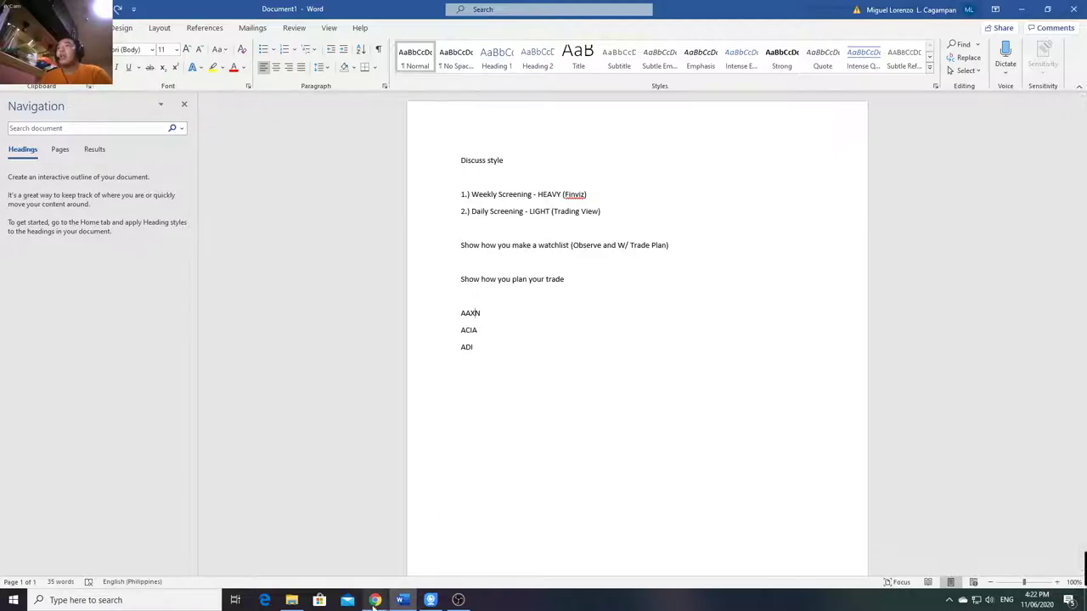
mouse_move(375, 600)
click(359, 553)
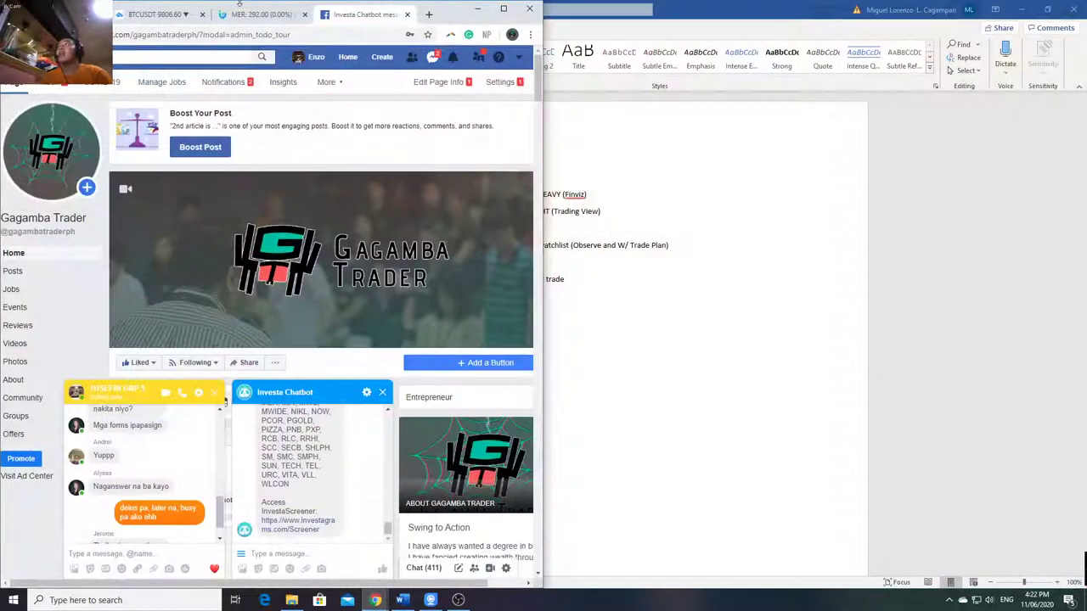
click(250, 18)
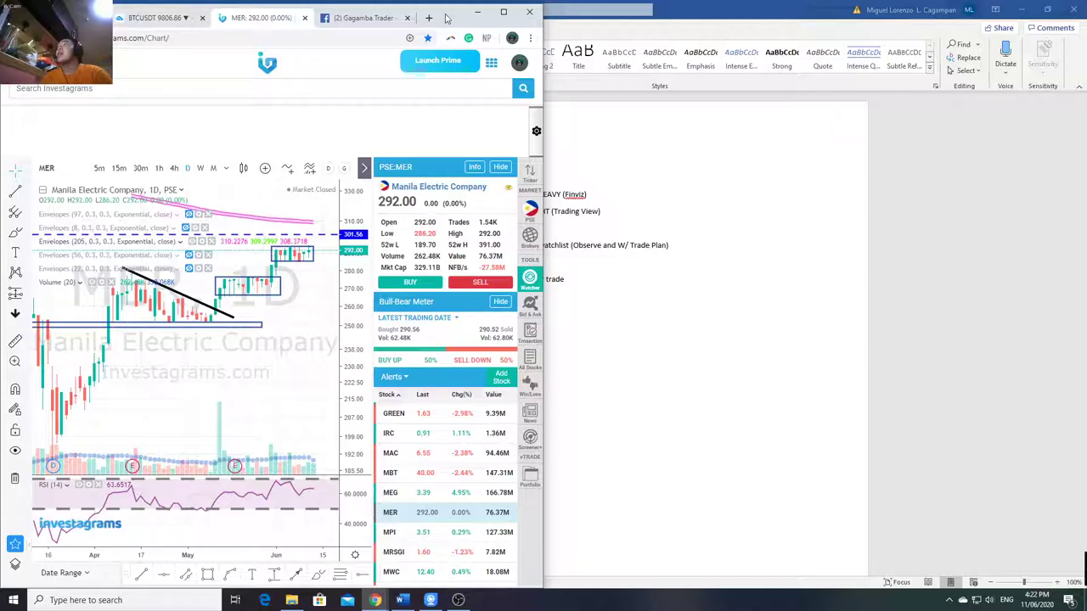
double_click(456, 19)
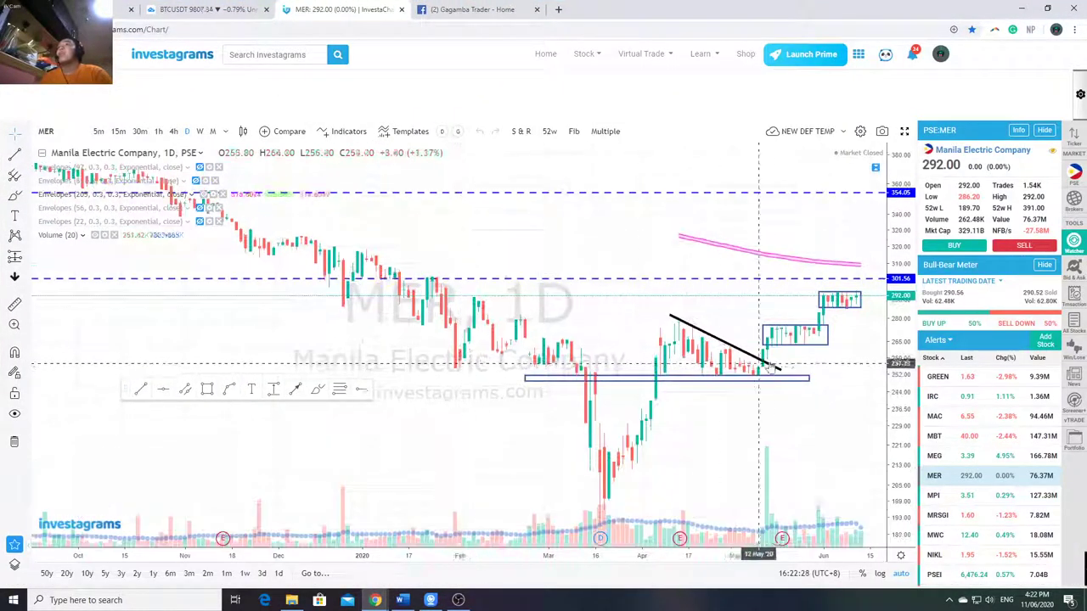
scroll(744, 365, up, 3)
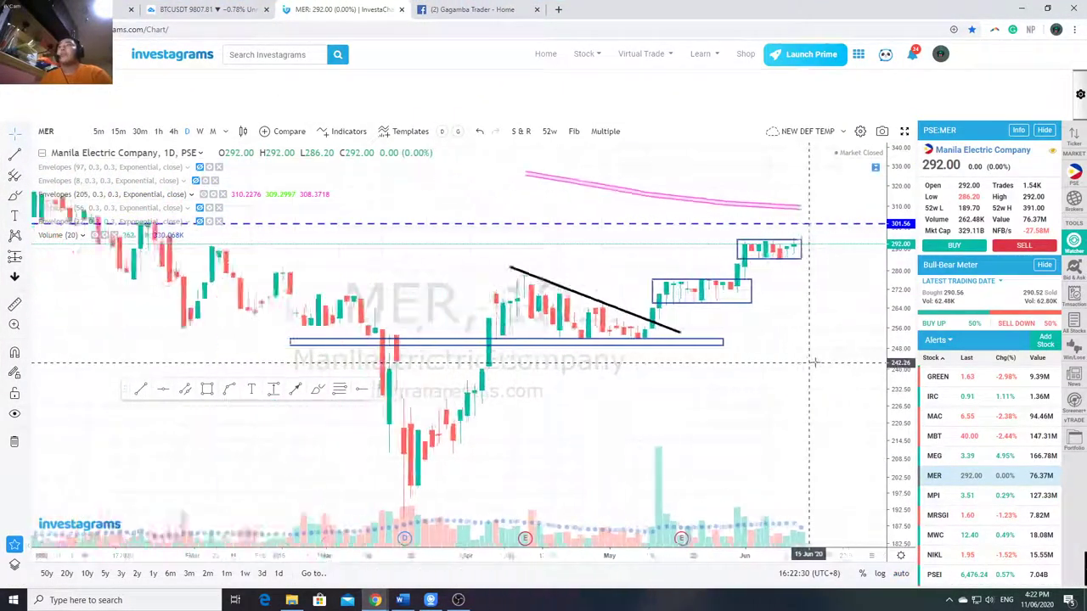
Load the AAXN chart in Investagrams and examine its daily price history over a longer and a shorter range.
click(402, 600)
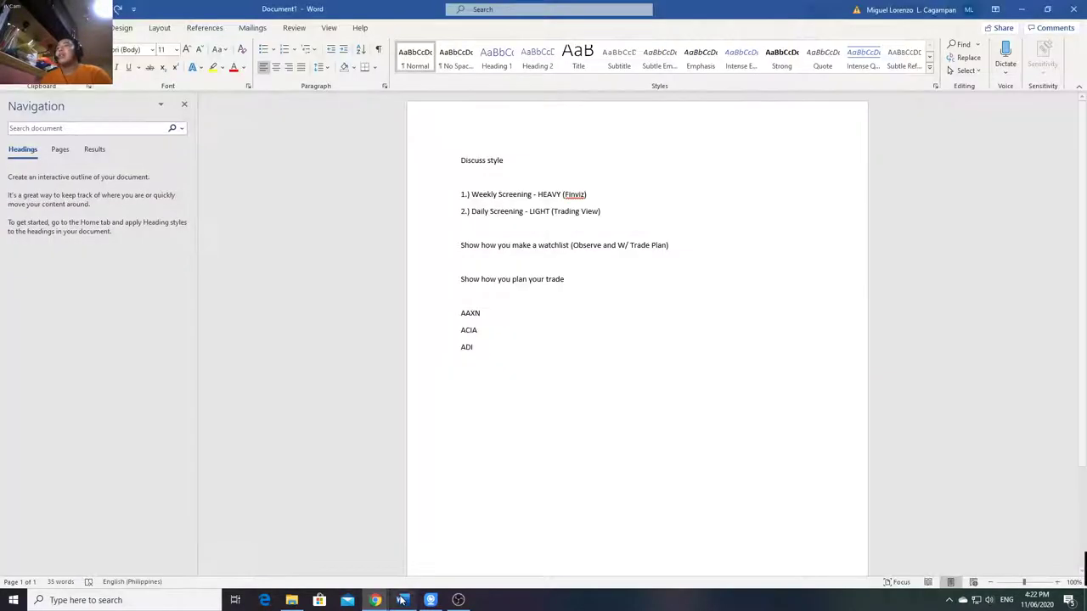
key(alt+Tab)
text(AAXN)
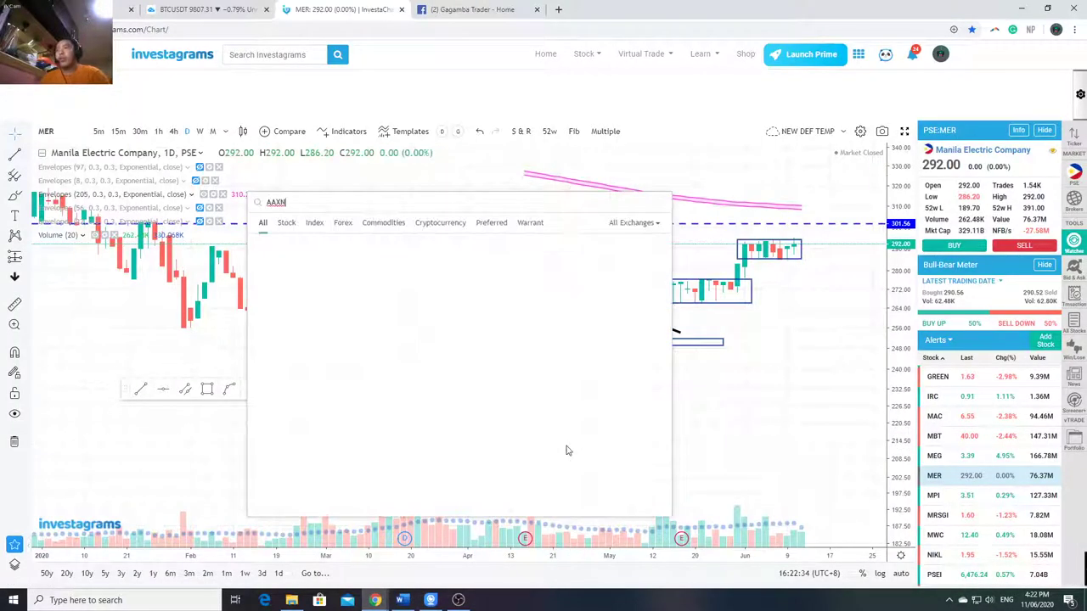
key(Return)
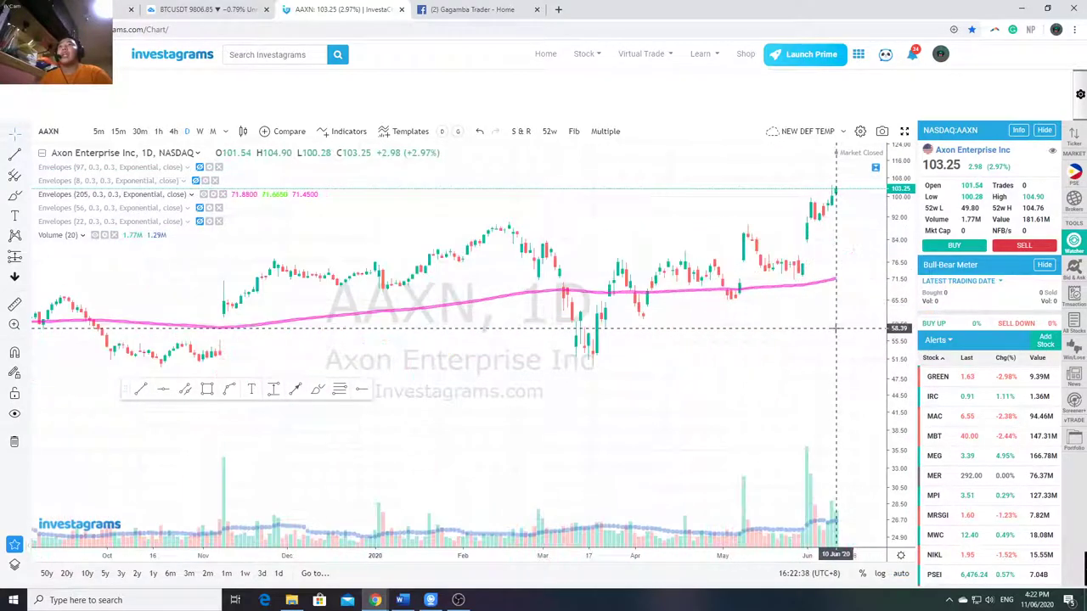
scroll(837, 328, down, 6)
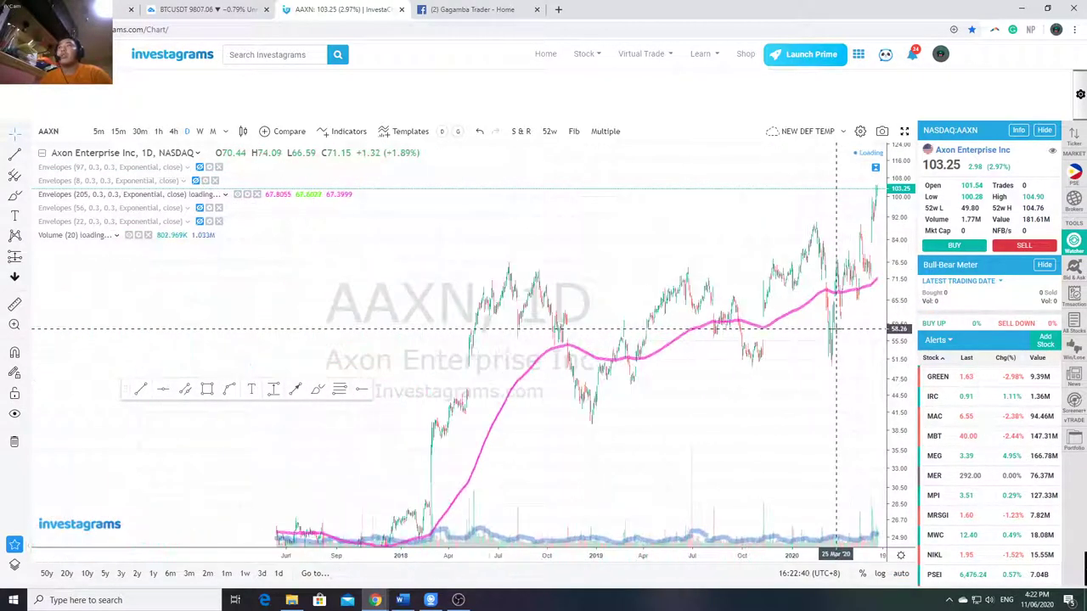
scroll(837, 329, up, 6)
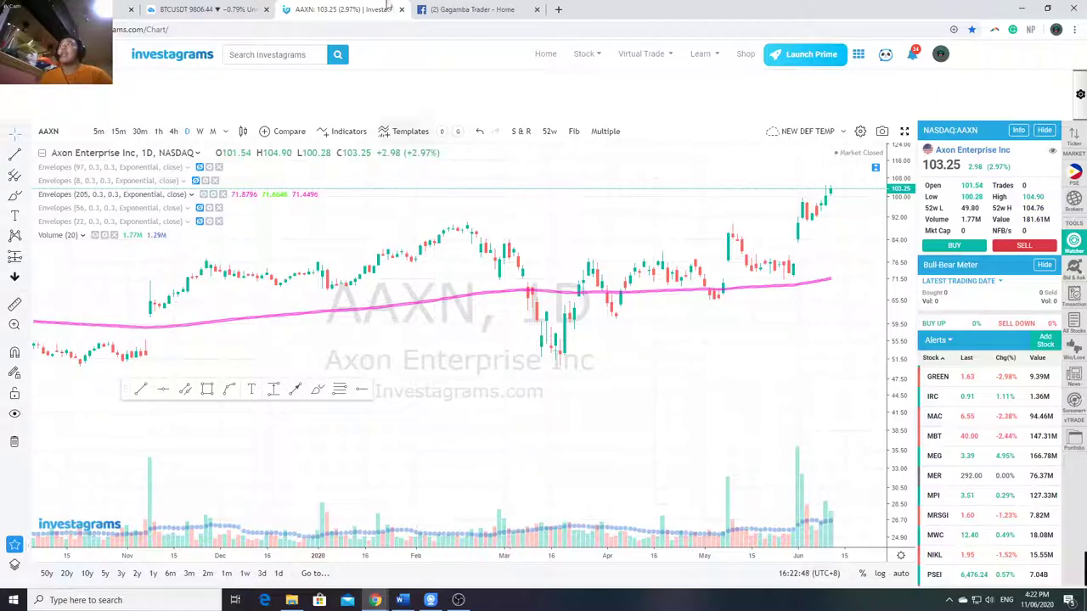
Switch to the TradingView chart and open the filter settings of its Stock Screener.
click(246, 9)
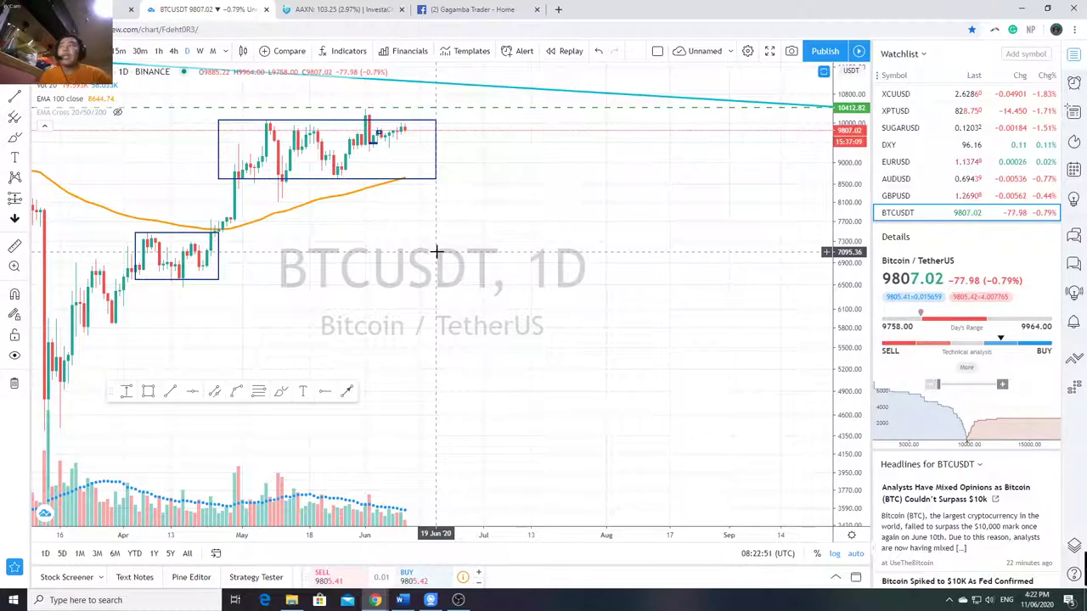
click(73, 579)
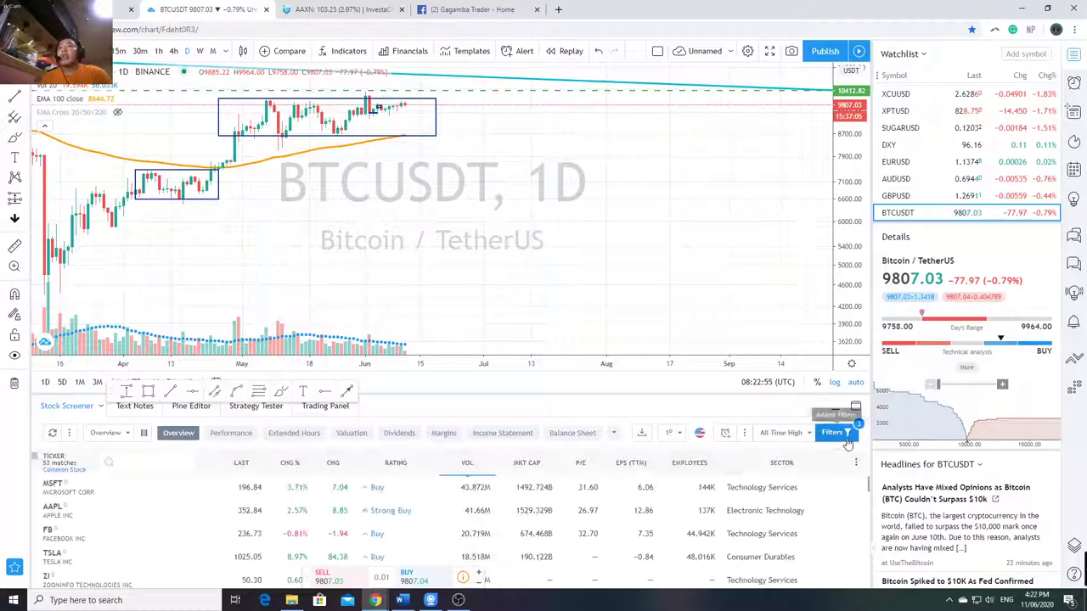
click(838, 436)
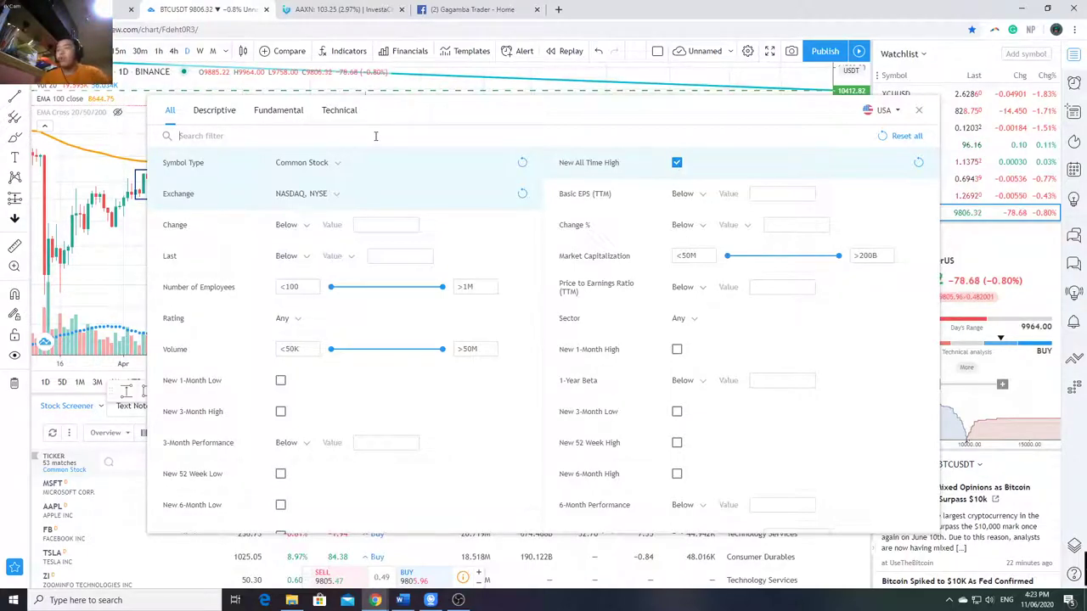
Search the screener filters for 52wk and for 52, and clear the search.
text(52wk)
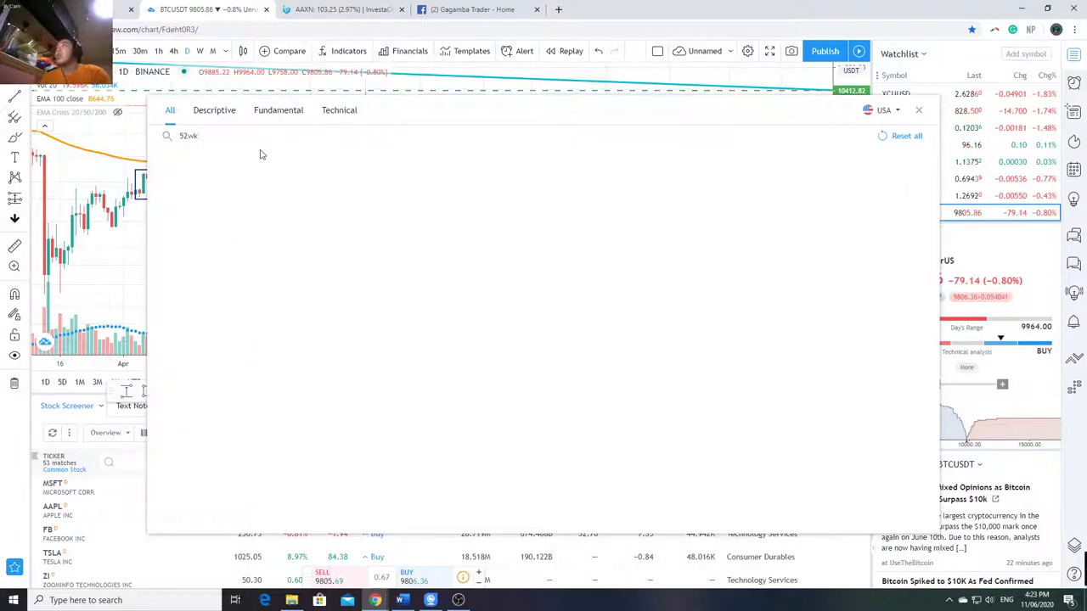
key(BackSpace)
key(BackSpace)
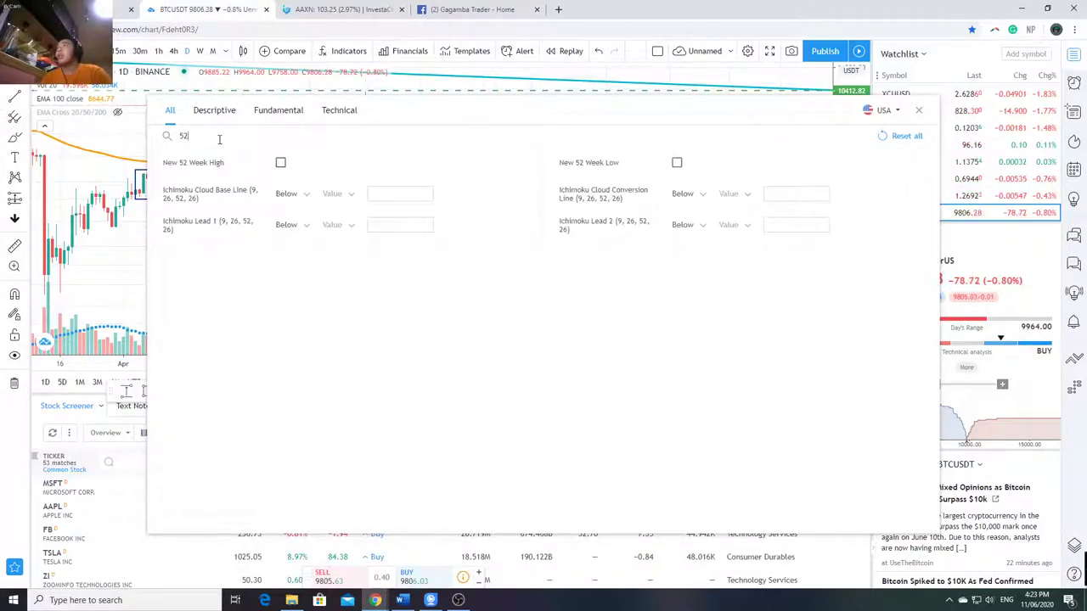
key(BackSpace)
key(BackSpace)
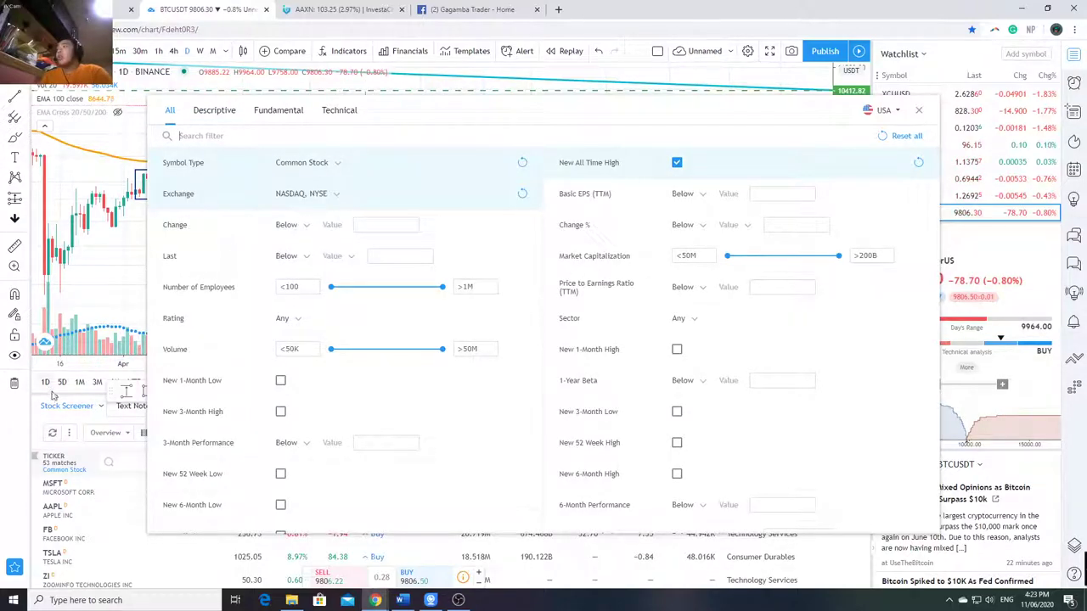
Leave the filter settings, scan the list of matching stocks, and review the active screener filters once more.
click(25, 434)
scroll(149, 496, down, 5)
scroll(130, 499, down, 10)
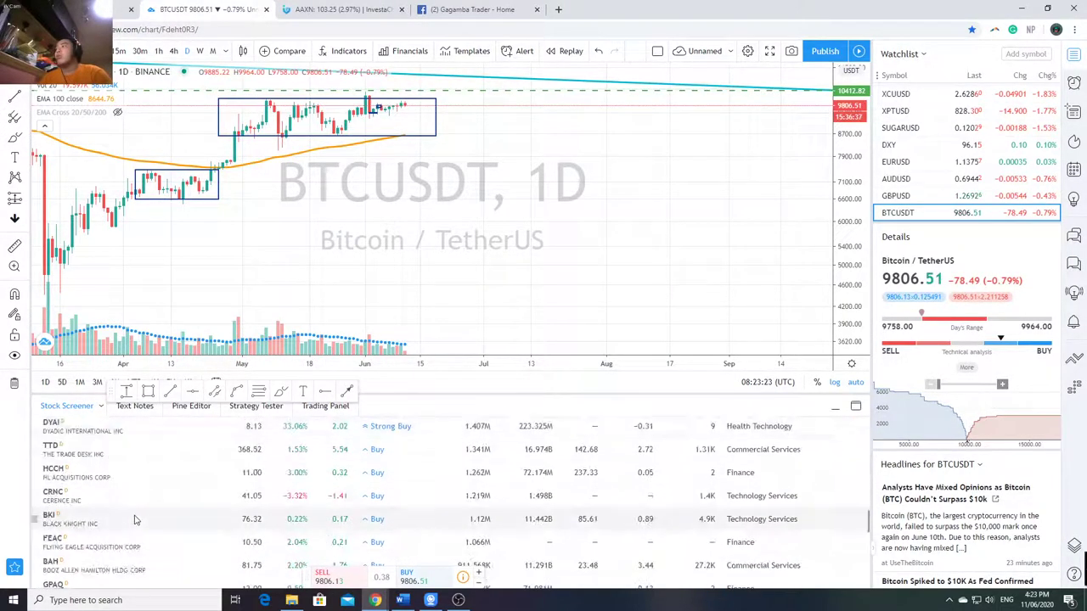
scroll(97, 564, up, 15)
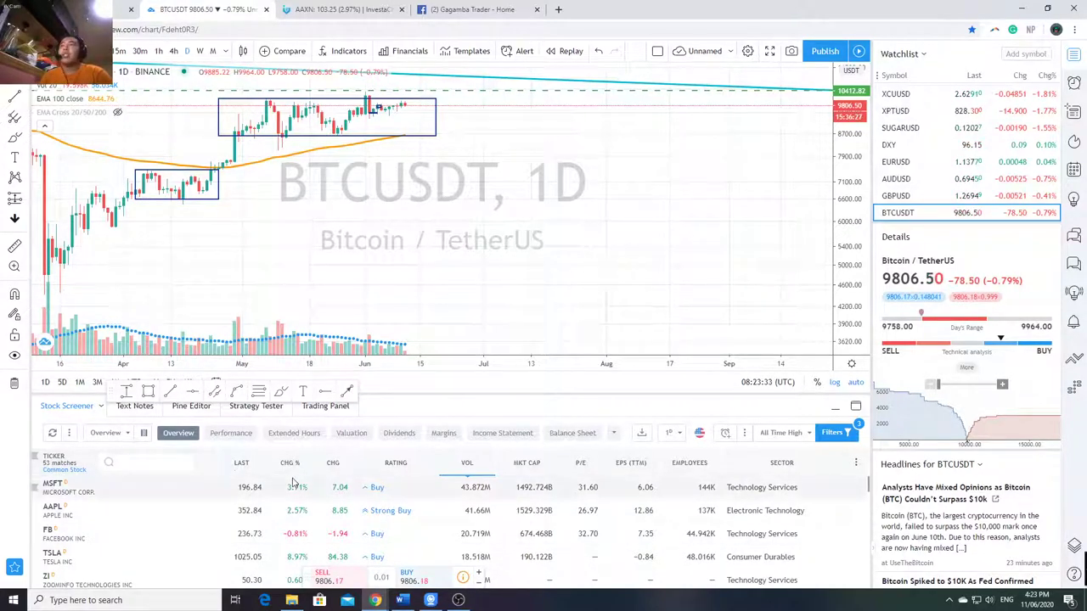
click(837, 438)
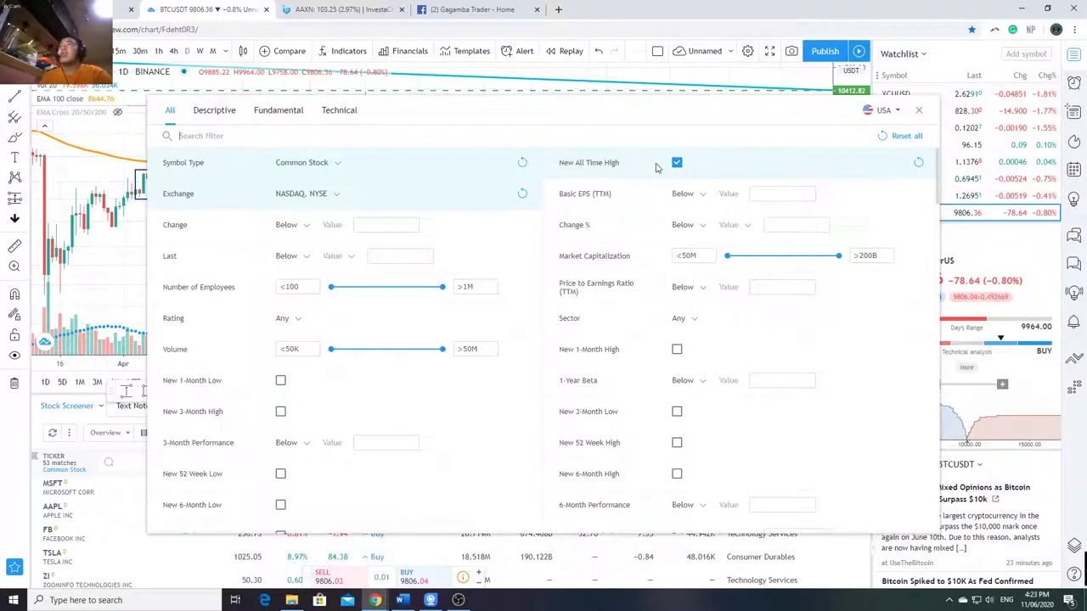
click(917, 110)
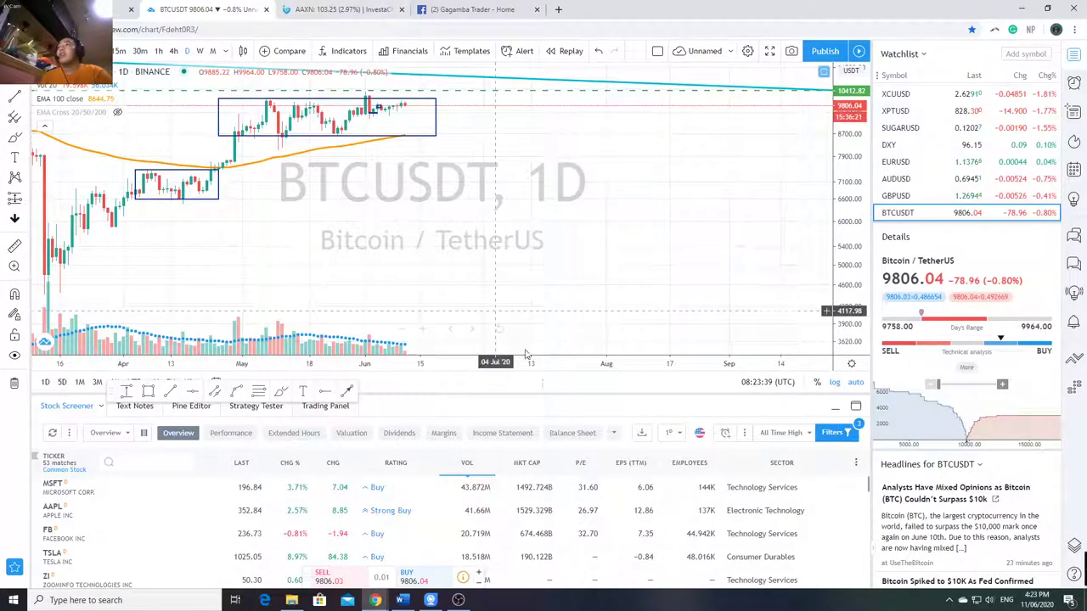
Bring up the Finviz screener and the eToro portfolio in maximized windows, and check the ticker list in Word.
mouse_move(375, 601)
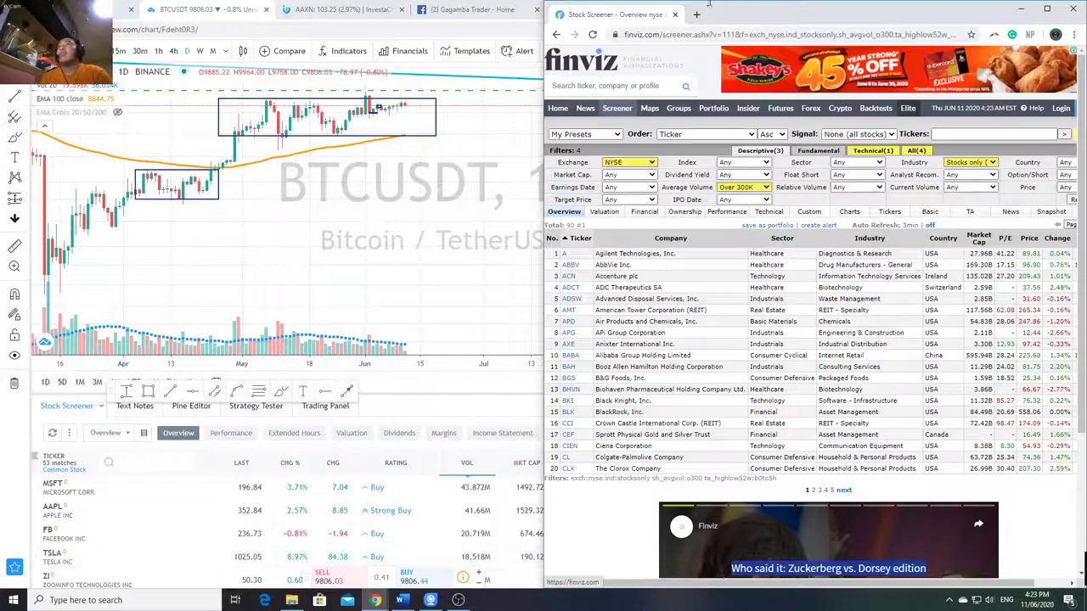
click(469, 552)
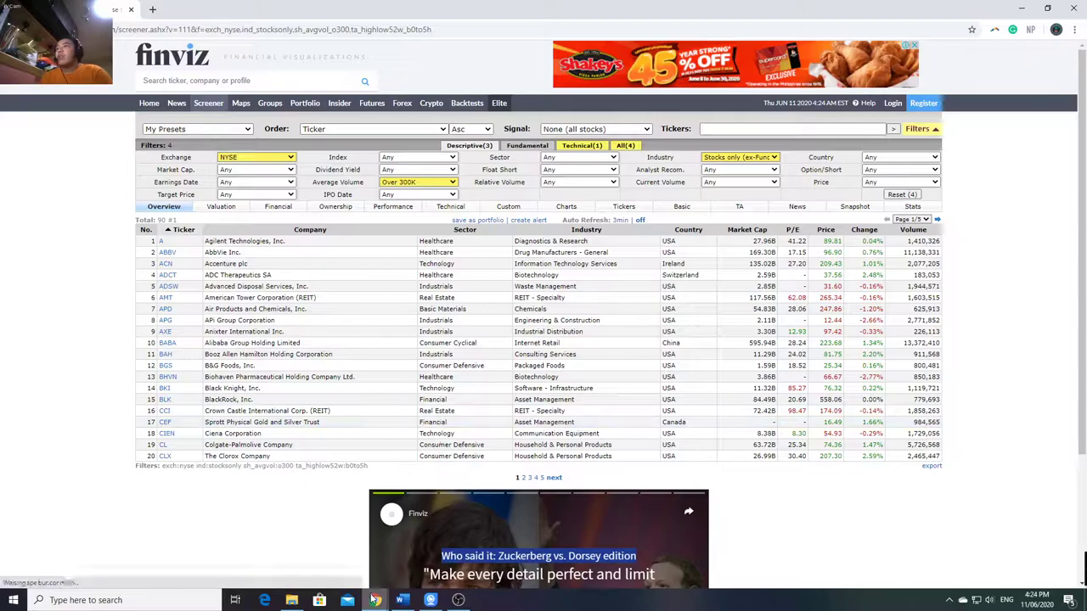
mouse_move(374, 600)
click(375, 550)
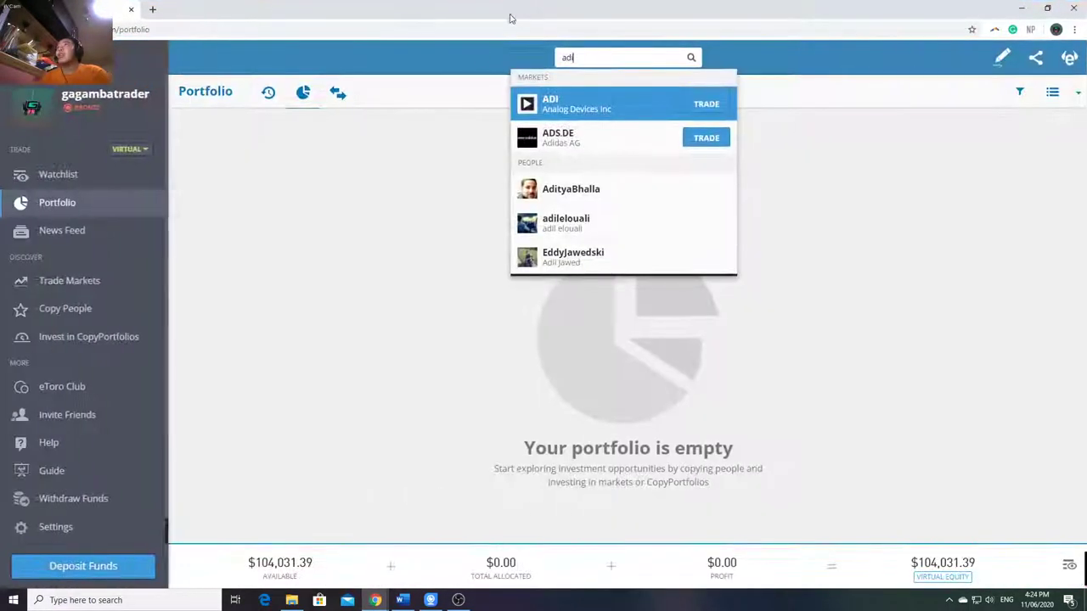
click(359, 218)
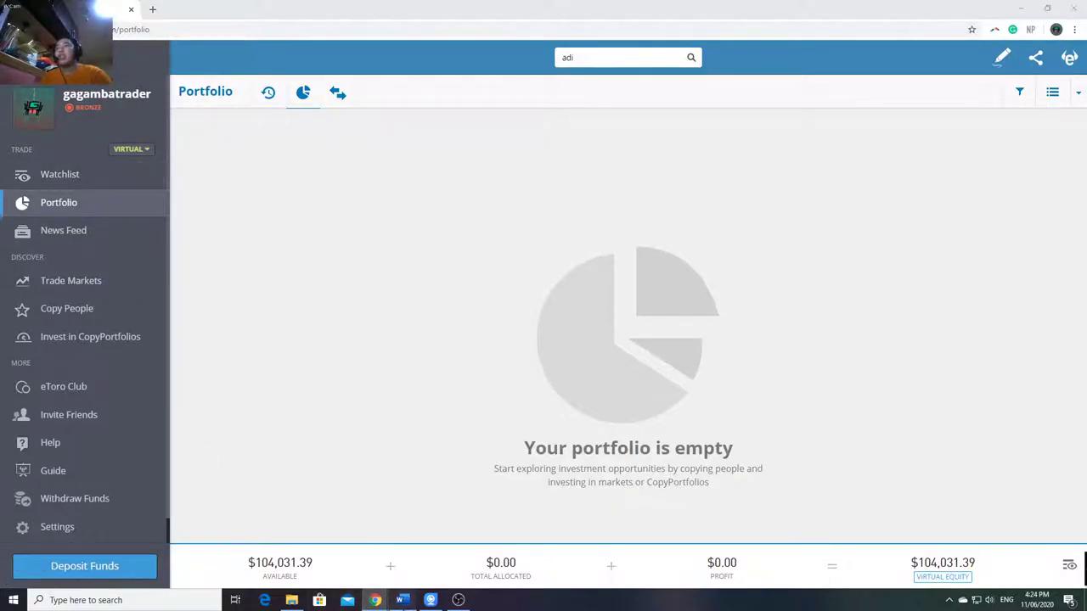
click(403, 600)
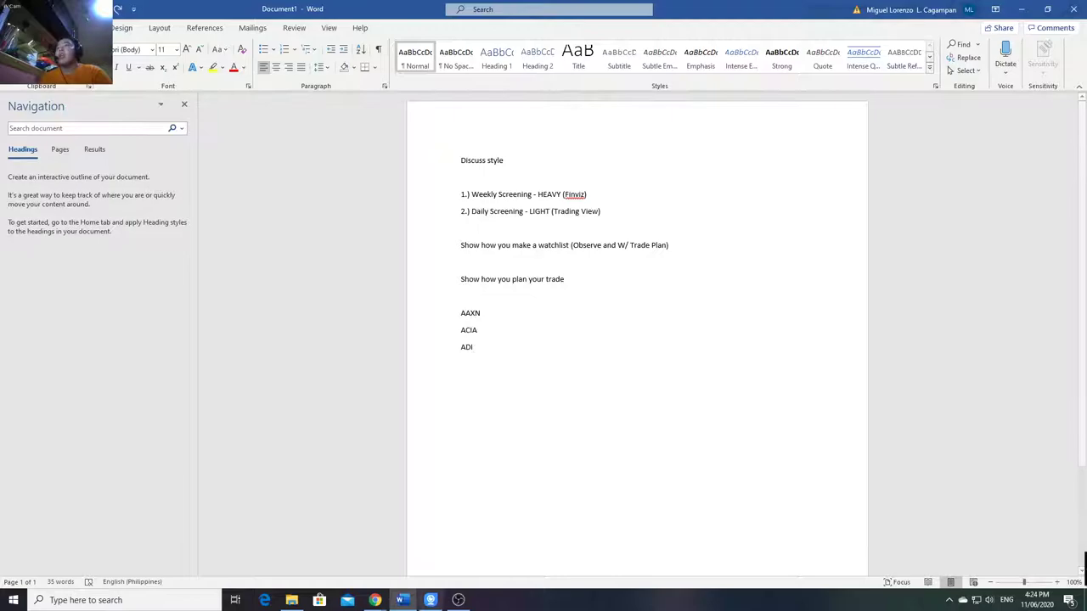
key(alt+Tab)
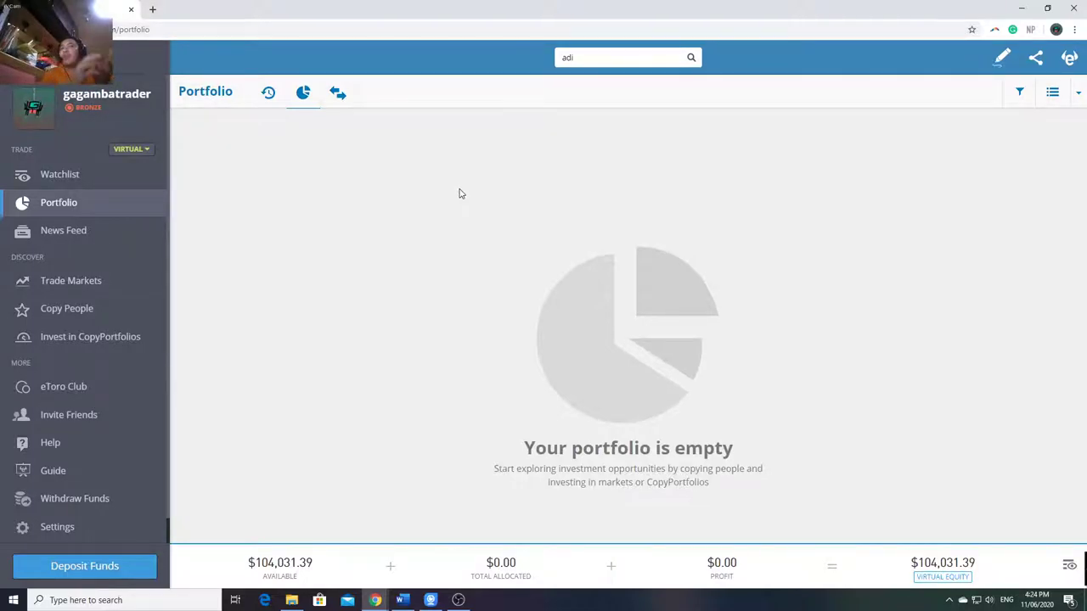
Open the GAGAMBA WATCHLIST in eToro's watchlists and show the list of other available watchlists.
click(116, 182)
click(219, 95)
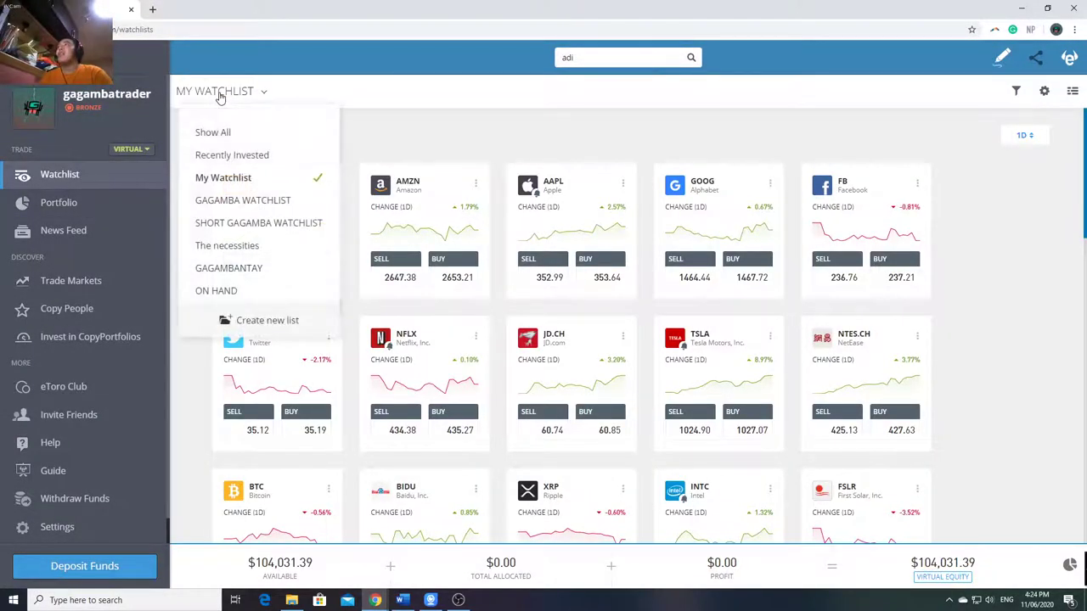
click(246, 201)
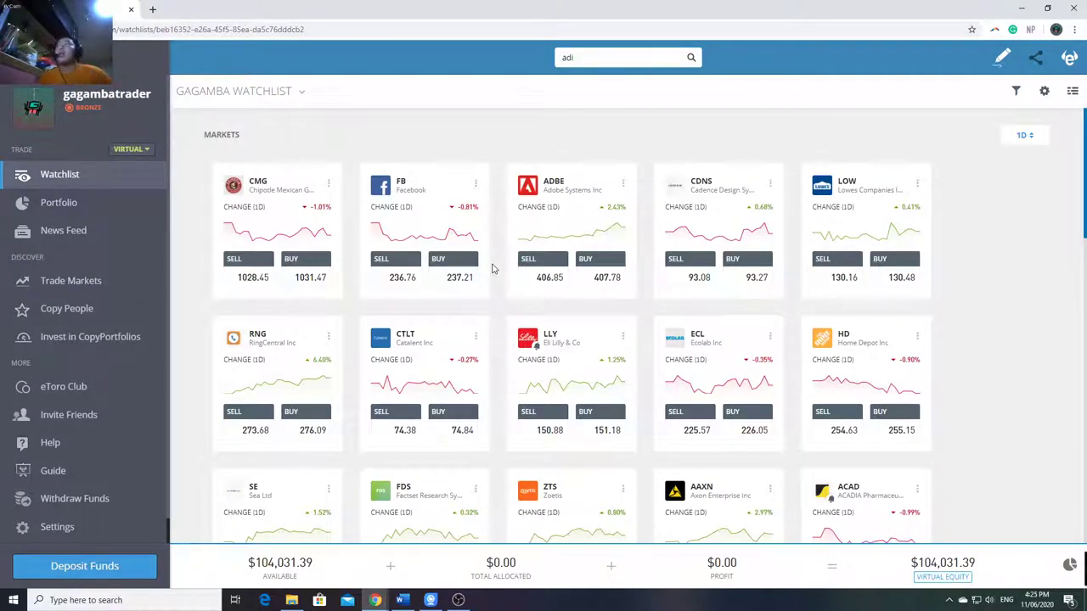
click(301, 92)
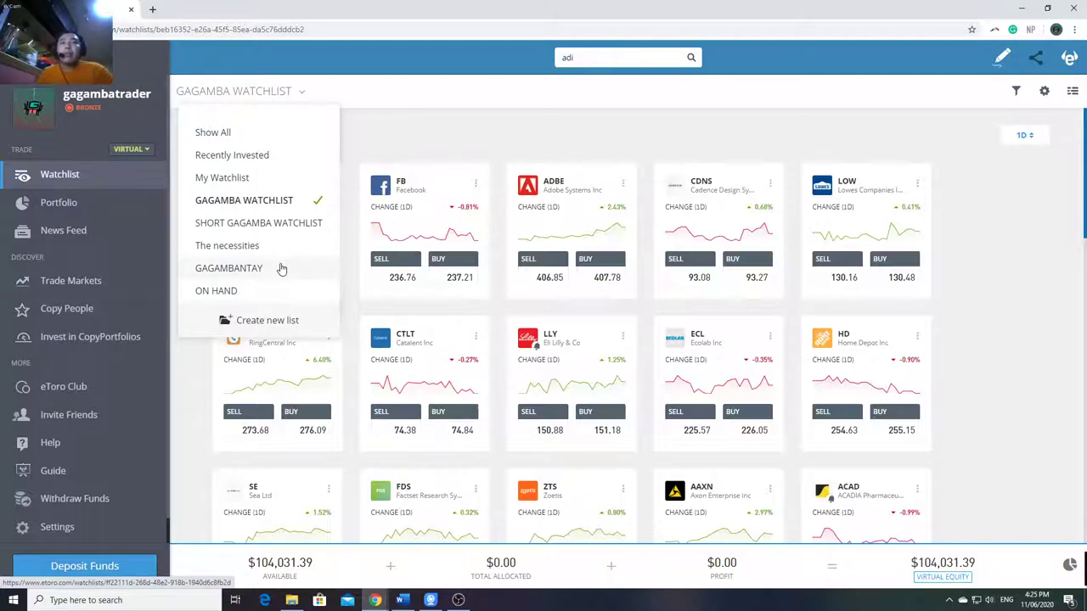
Open the GAGAMBANTAY watchlist in eToro and check the list of other available watchlists again.
click(281, 269)
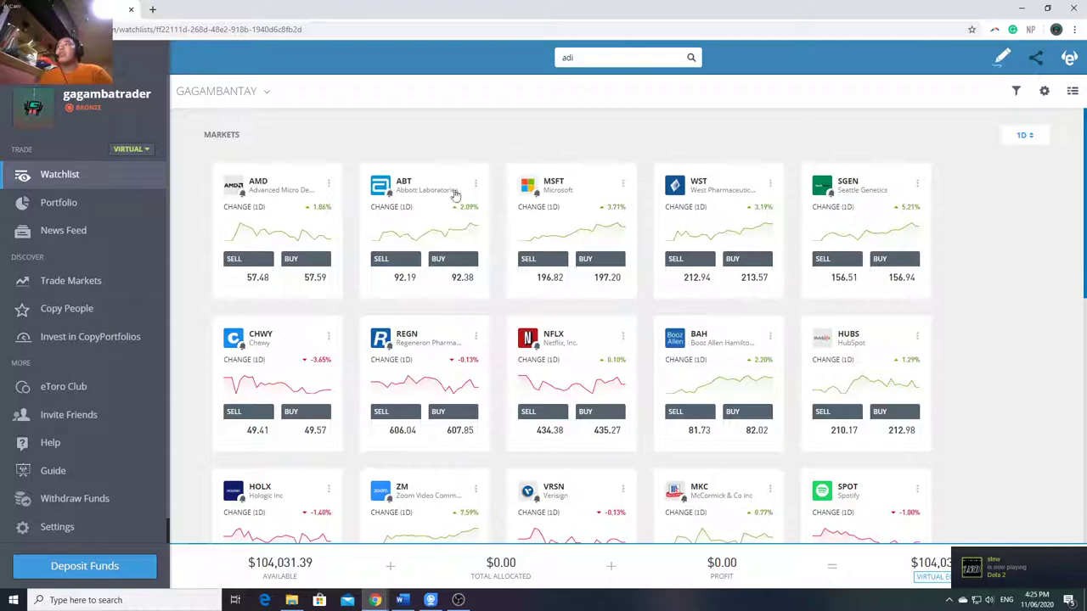
click(250, 93)
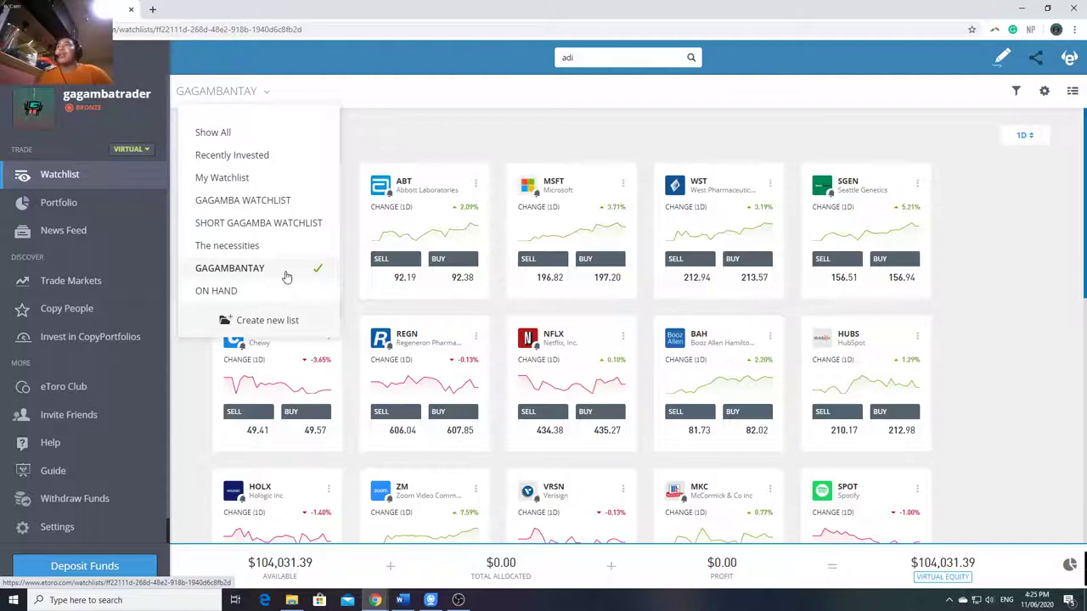
click(428, 155)
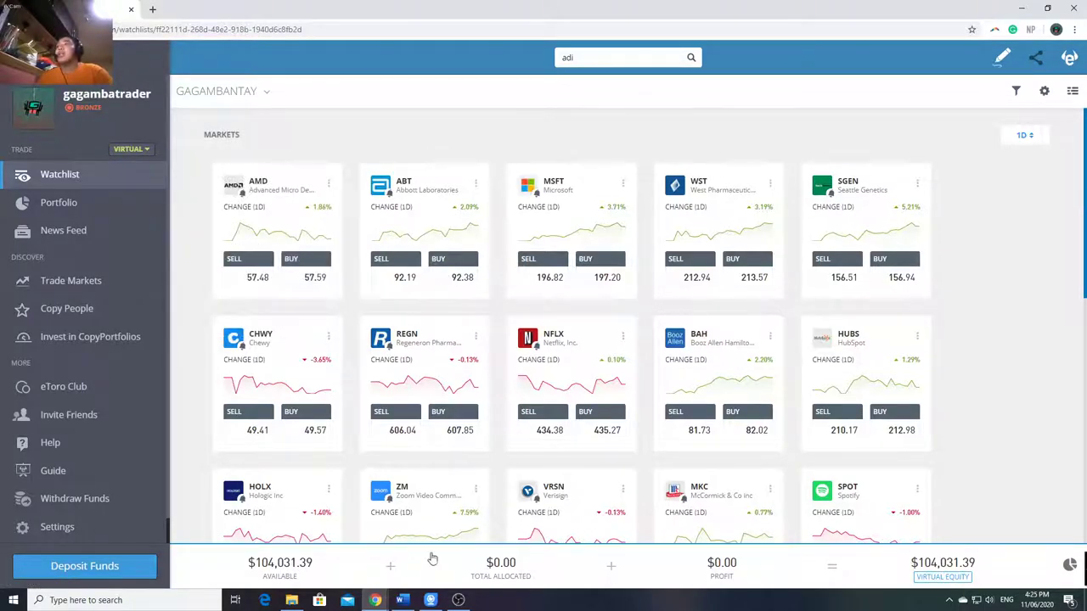
Switch to the Investagrams chart page, open the Screener+ filter settings, and check the list of saved screeners.
mouse_move(378, 598)
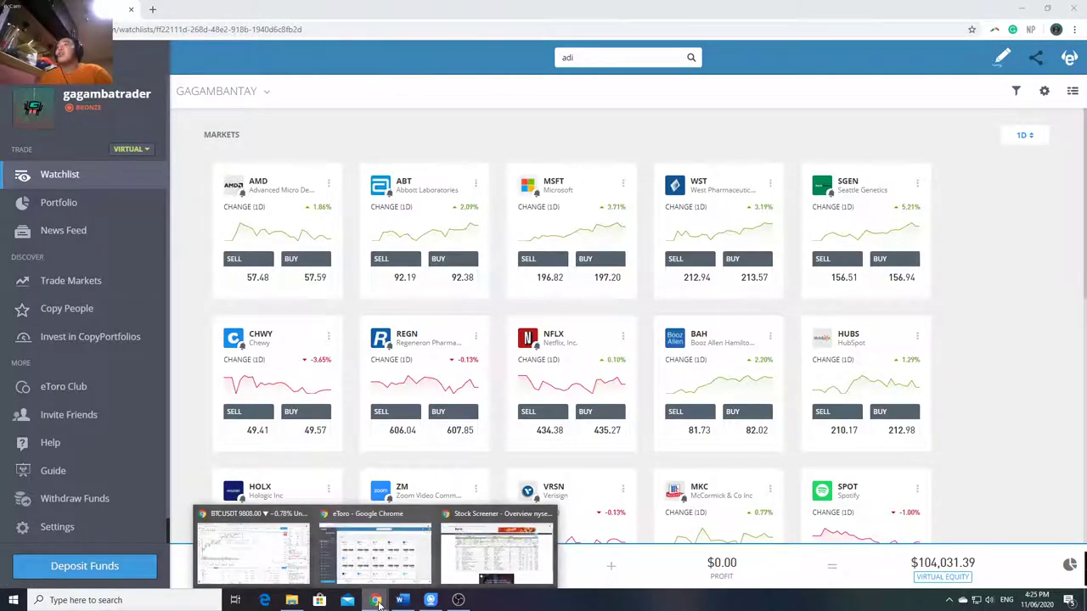
click(298, 537)
click(336, 9)
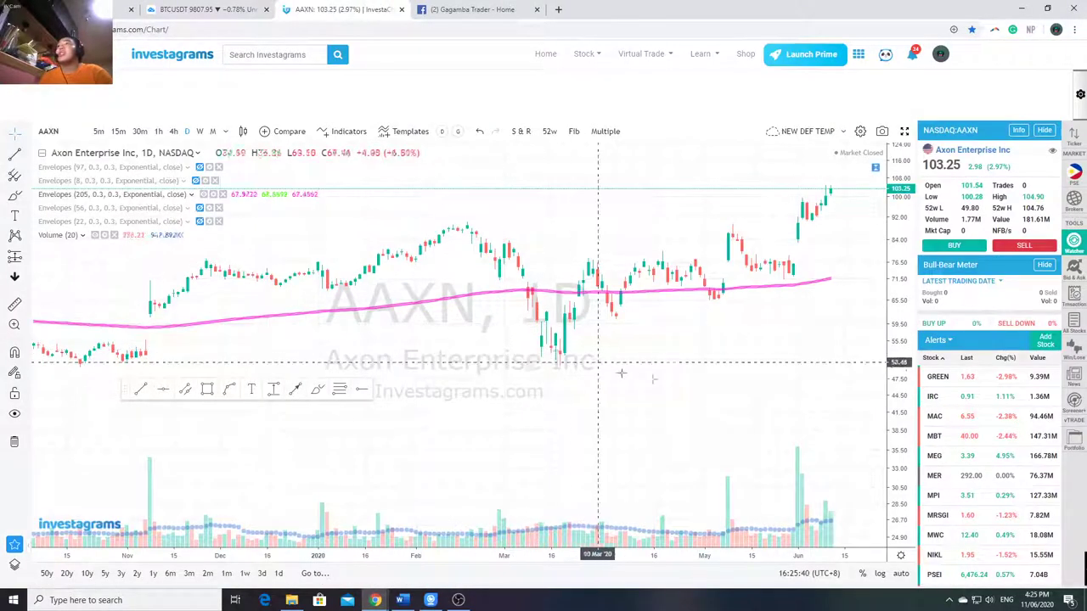
click(1074, 399)
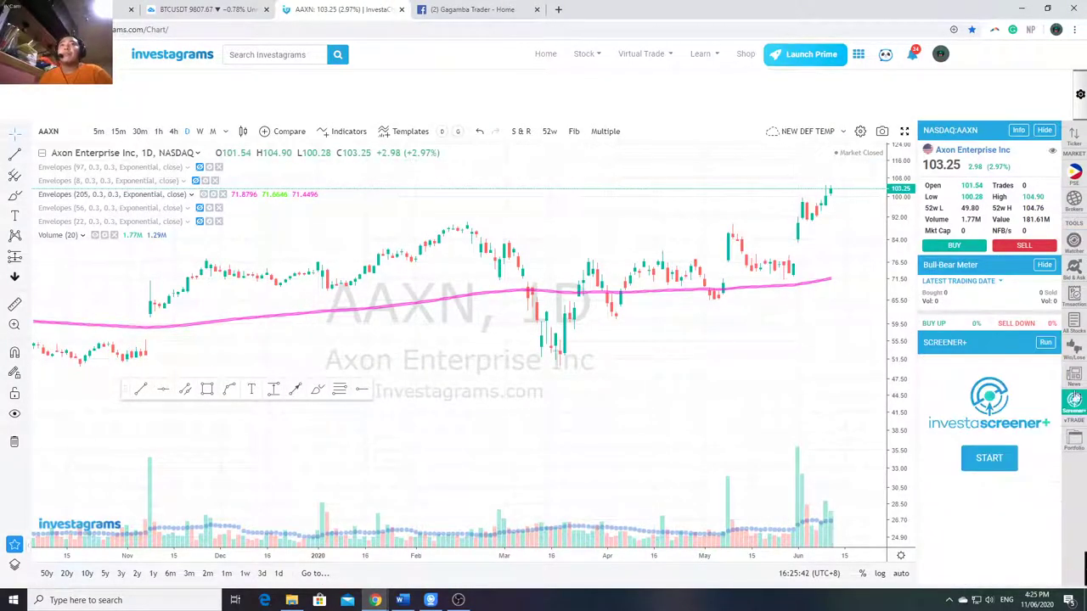
click(1045, 343)
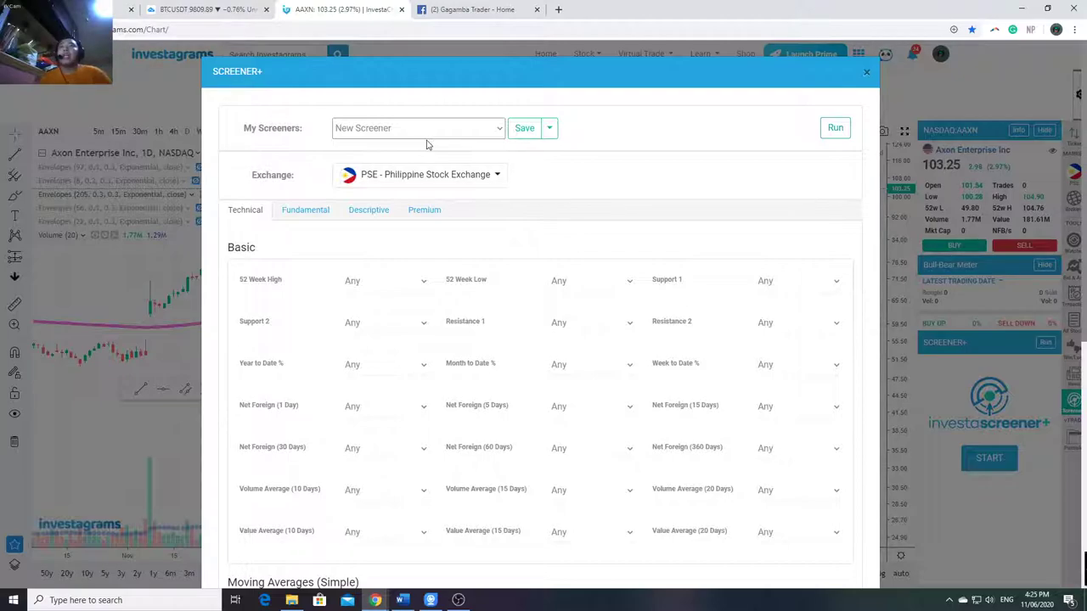
click(425, 133)
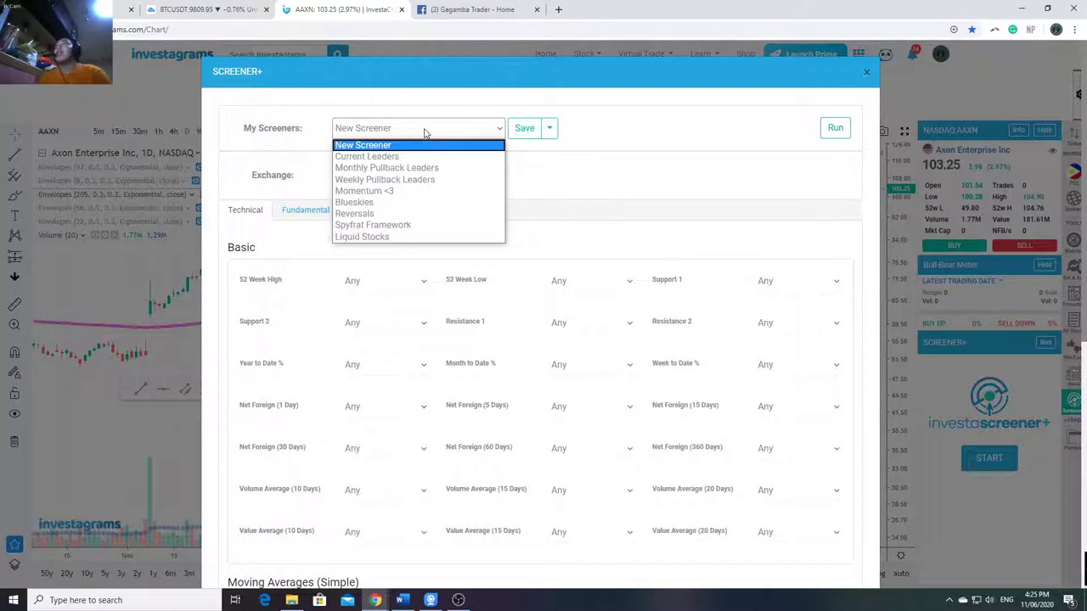
click(427, 132)
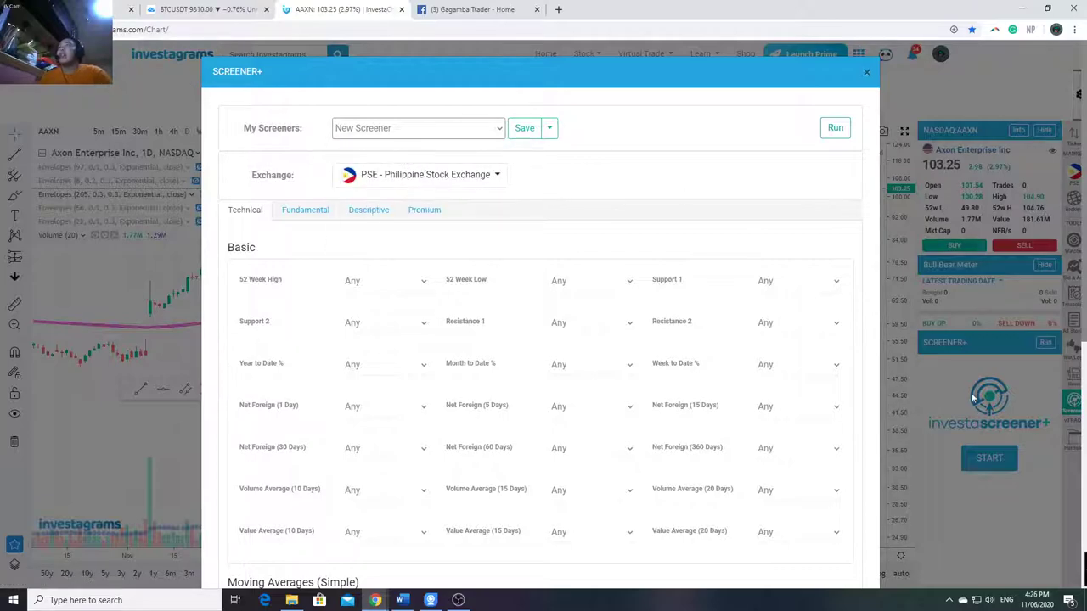
Run a Philippine Stock Exchange screen with the 10-day Value Average filter set to >= 10M.
scroll(316, 260, down, 1)
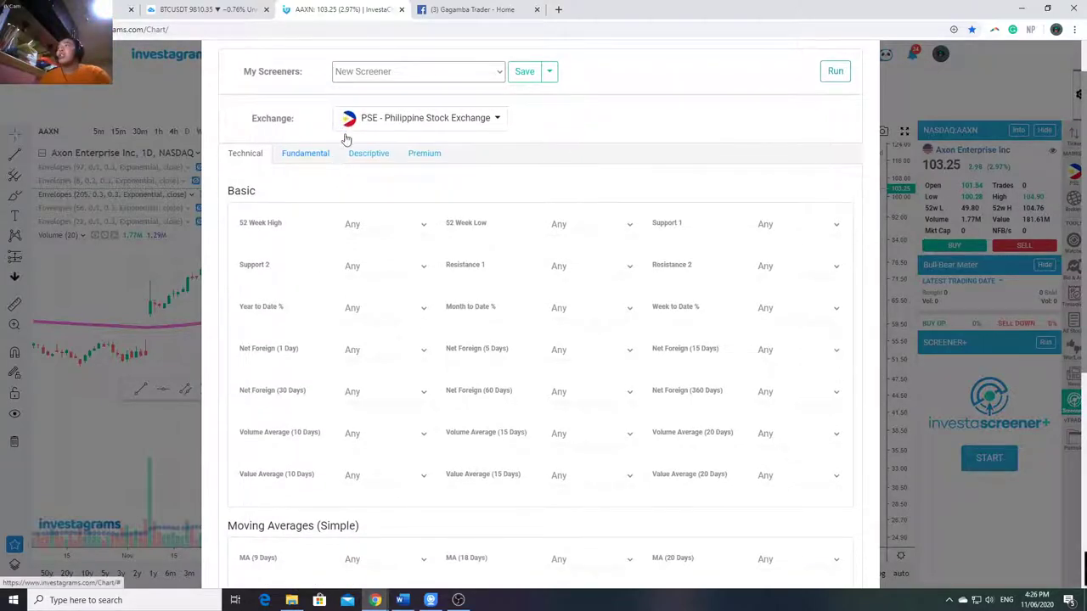
click(386, 481)
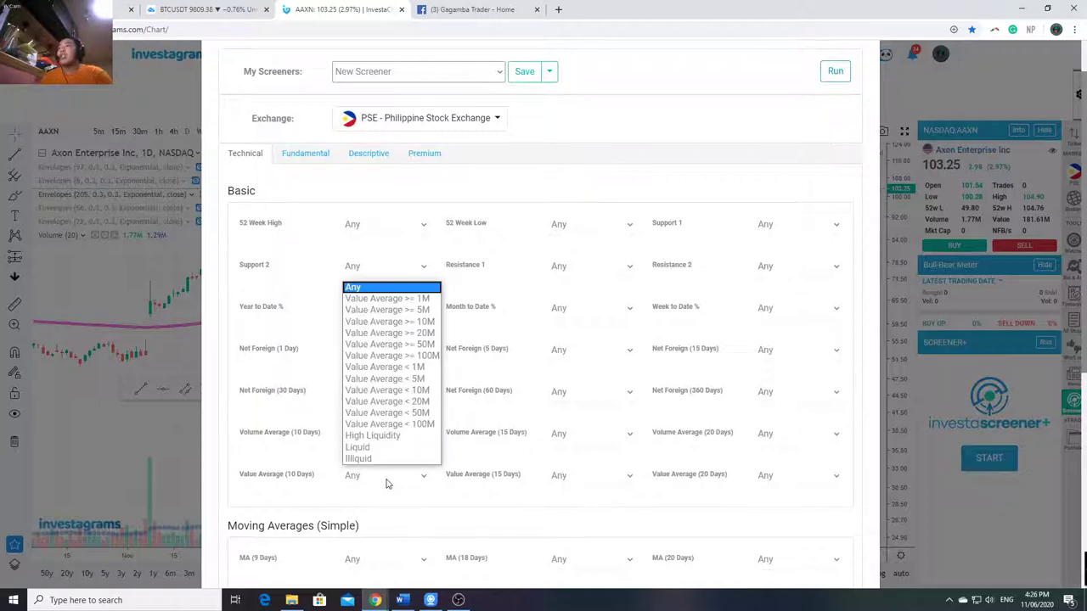
click(405, 325)
click(395, 469)
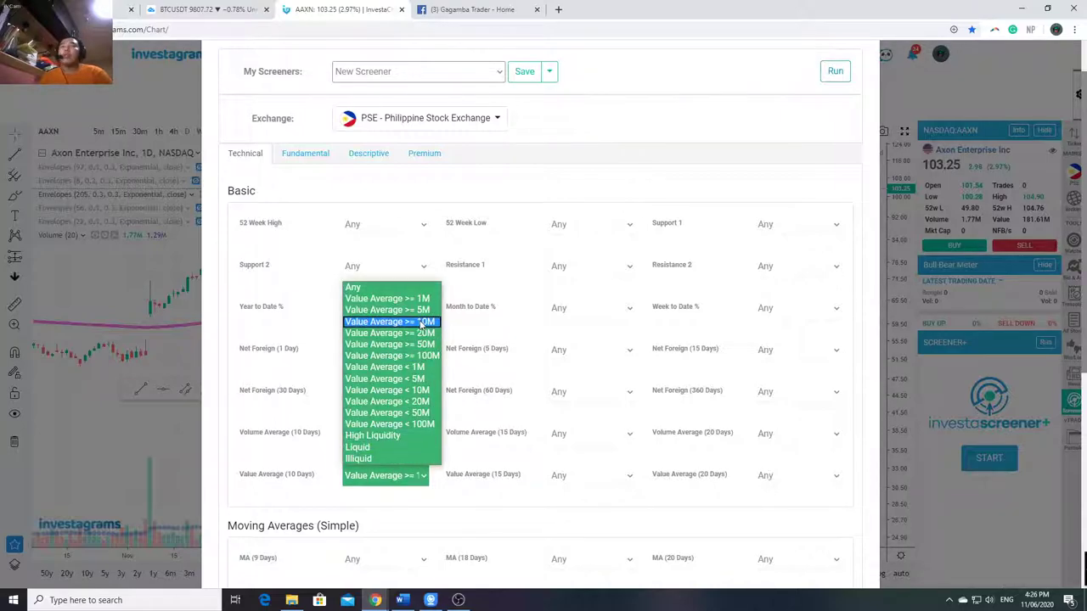
click(422, 323)
scroll(427, 446, up, 2)
click(835, 129)
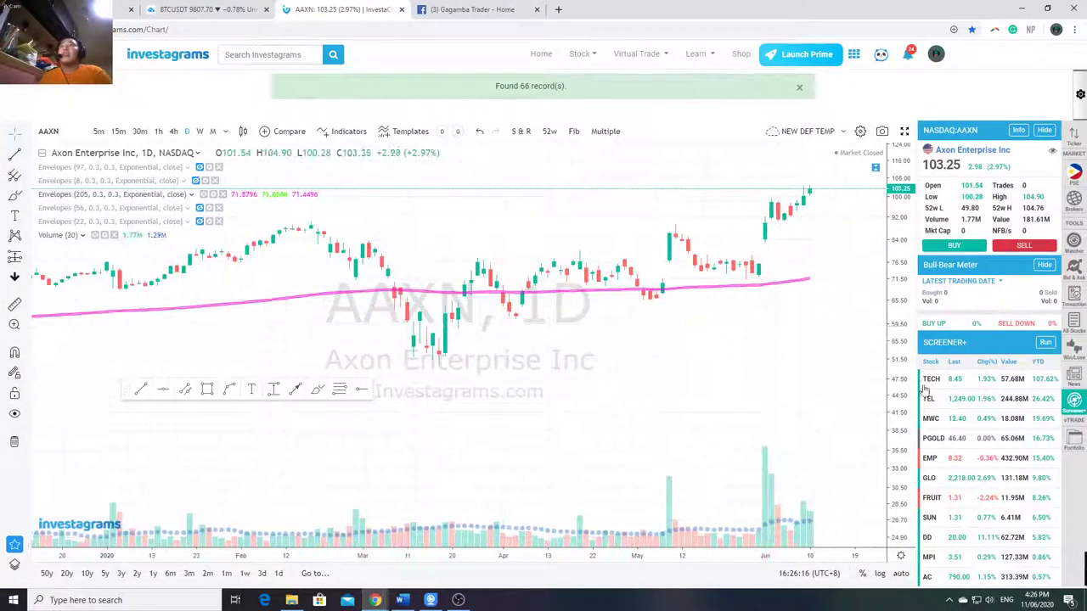
Review the charts of TECH, PGOLD, EMP and GLO from the screener results.
click(927, 382)
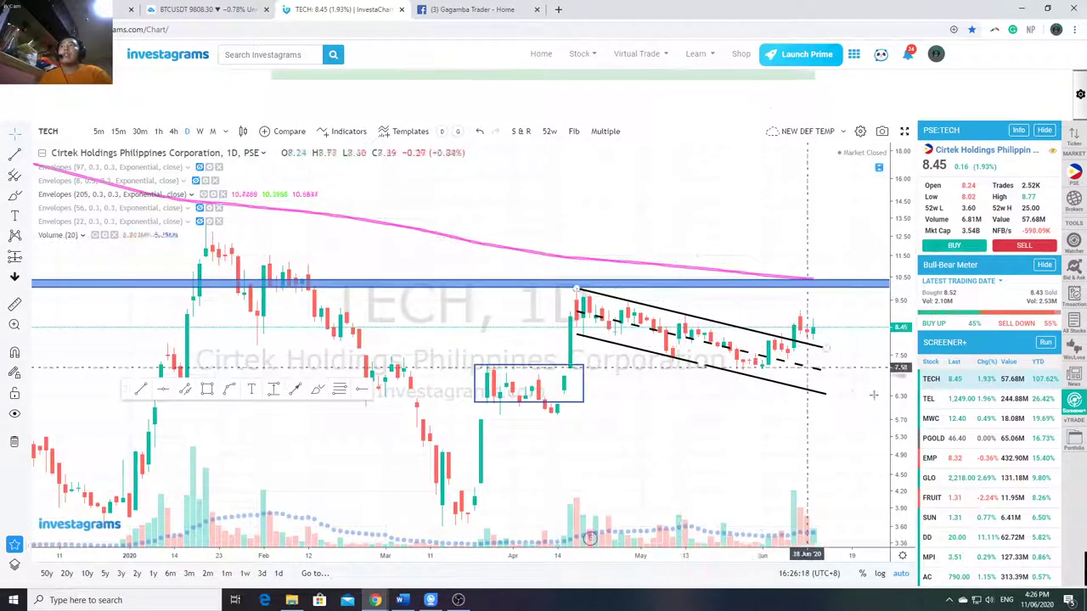
click(933, 438)
click(942, 458)
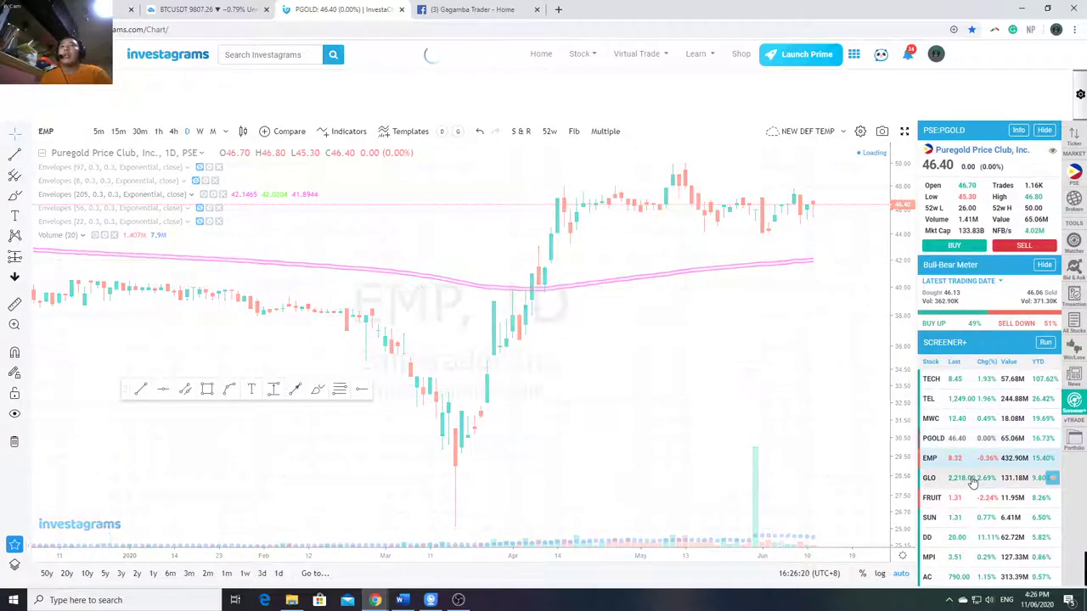
click(971, 479)
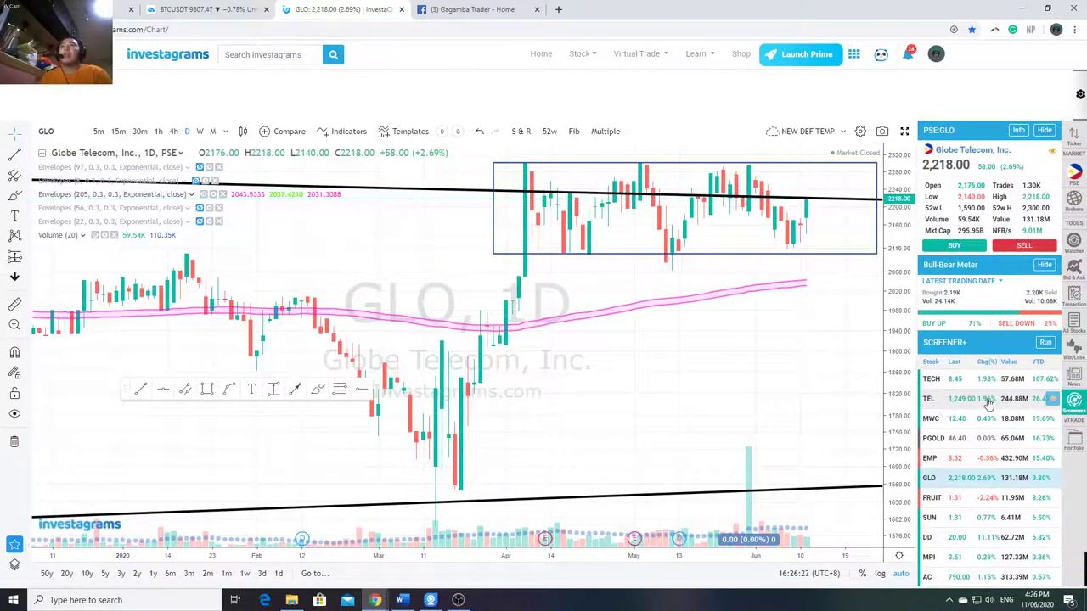
scroll(992, 406, down, 1)
Open the stock Watcher, check its available groups, and scan the stocks in the Alerts group.
click(1074, 244)
click(939, 340)
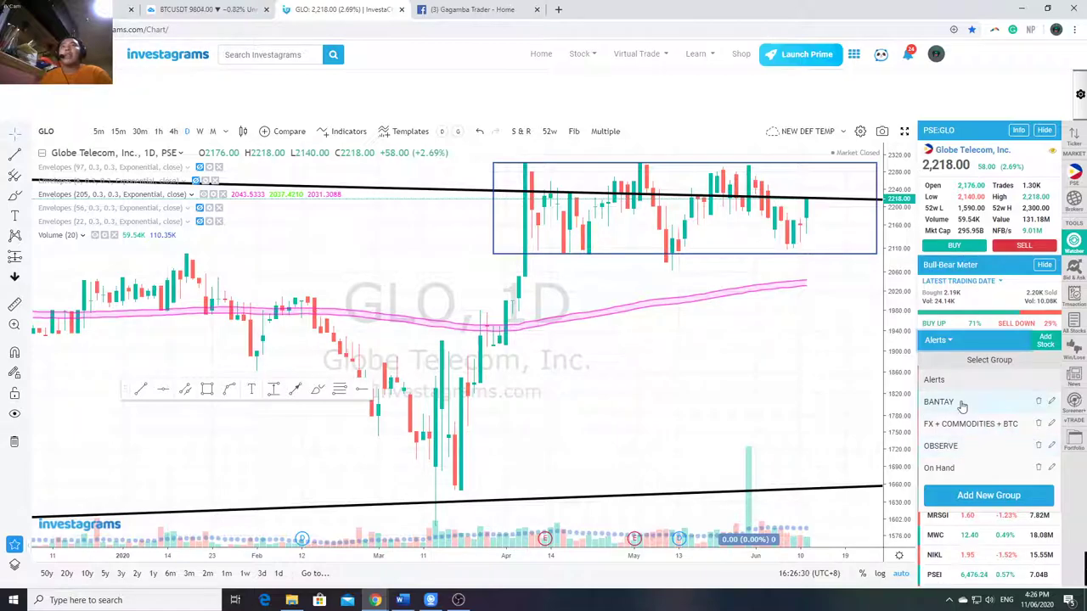
click(949, 341)
scroll(967, 435, down, 2)
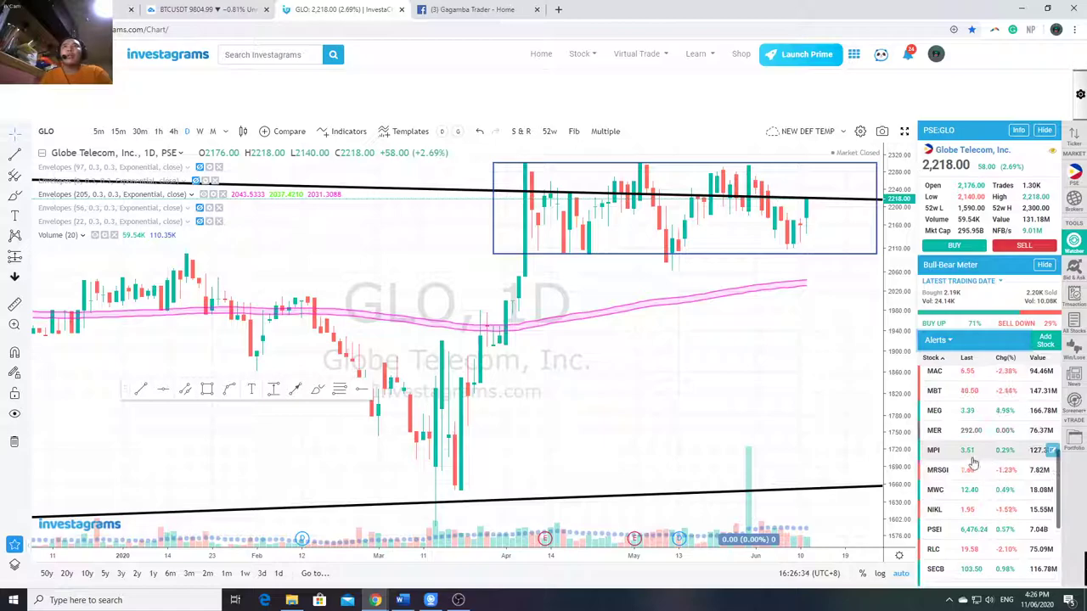
Open the MER chart from the Alerts group and show its 22-period envelope.
click(967, 432)
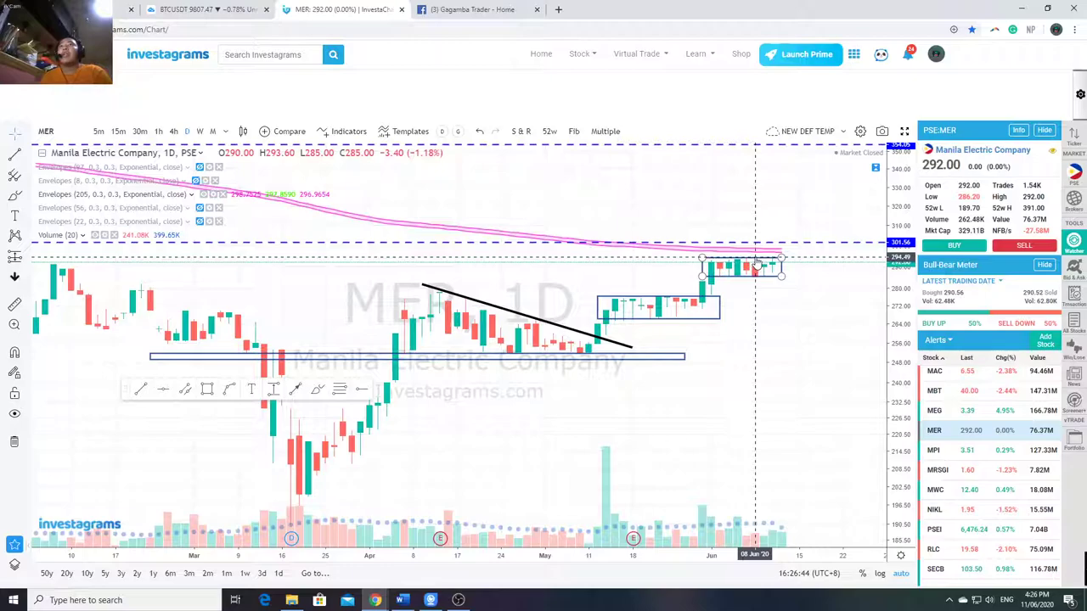
click(753, 265)
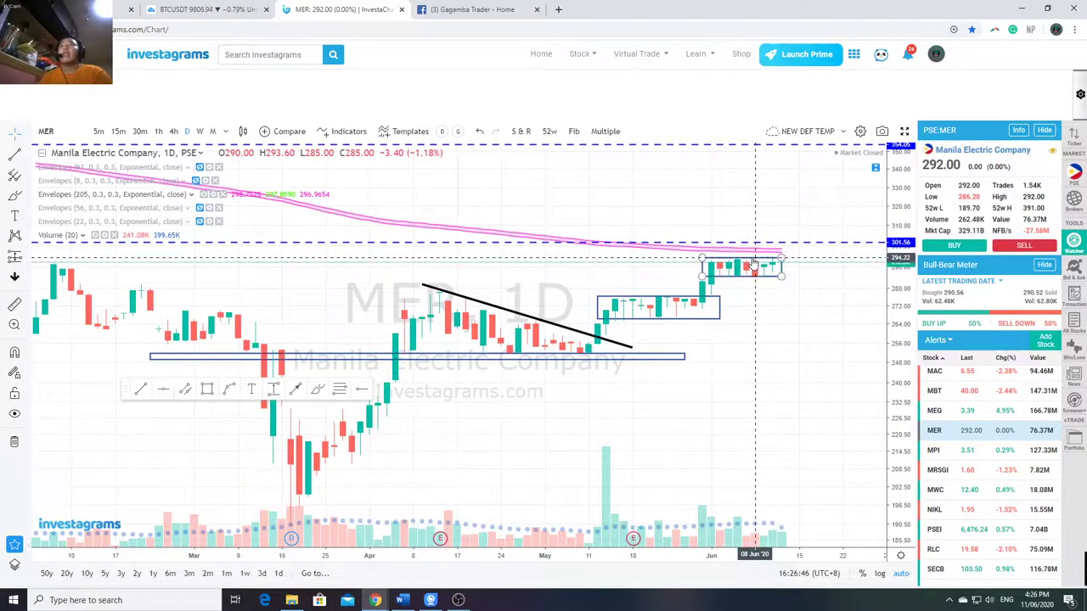
click(199, 221)
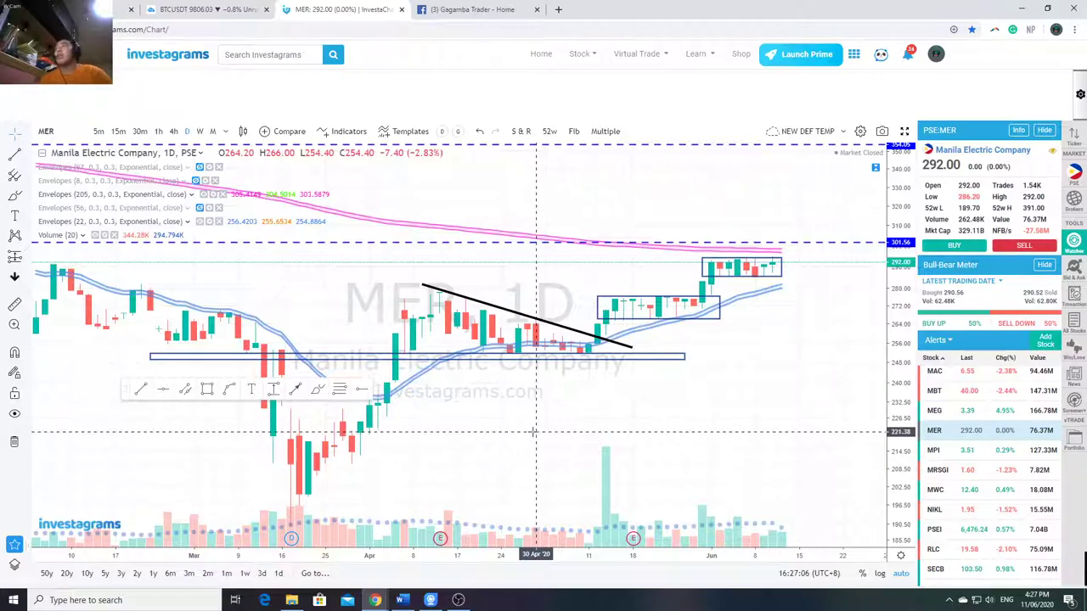
Load the chart of ticker W and hide the 205-period envelope.
text(W)
key(Return)
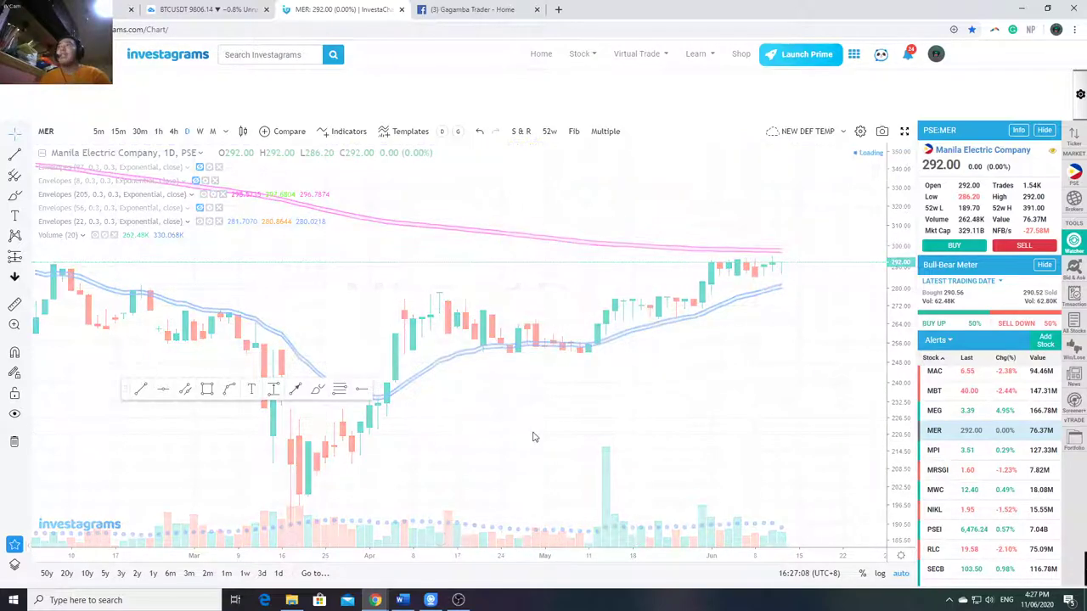
scroll(644, 370, down, 3)
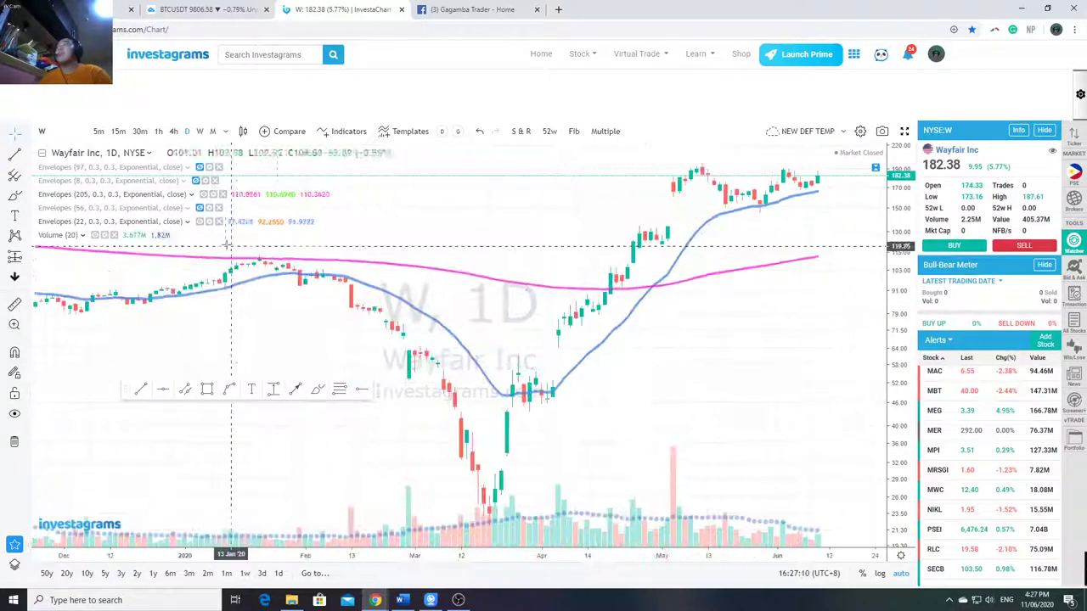
scroll(680, 299, down, 2)
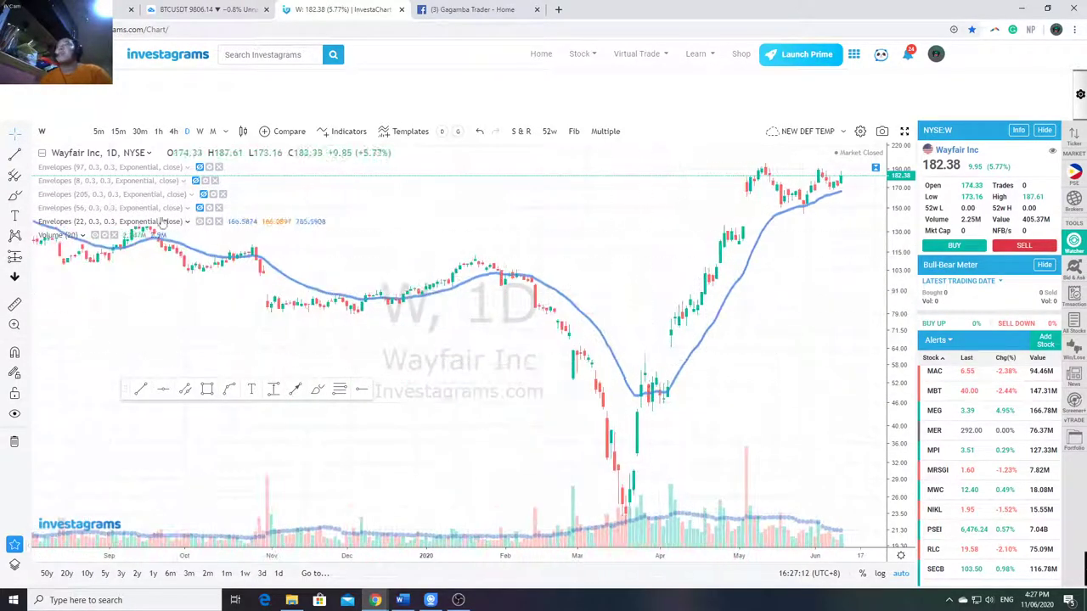
View the W chart on the monthly timeframe, and return it to the 1D timeframe.
click(212, 131)
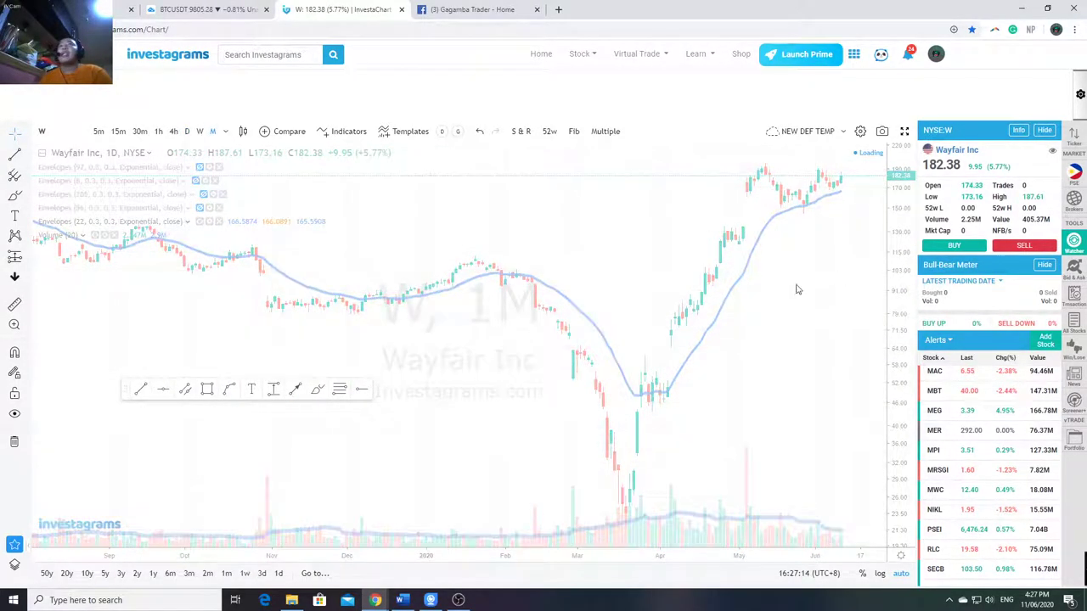
scroll(739, 323, up, 2)
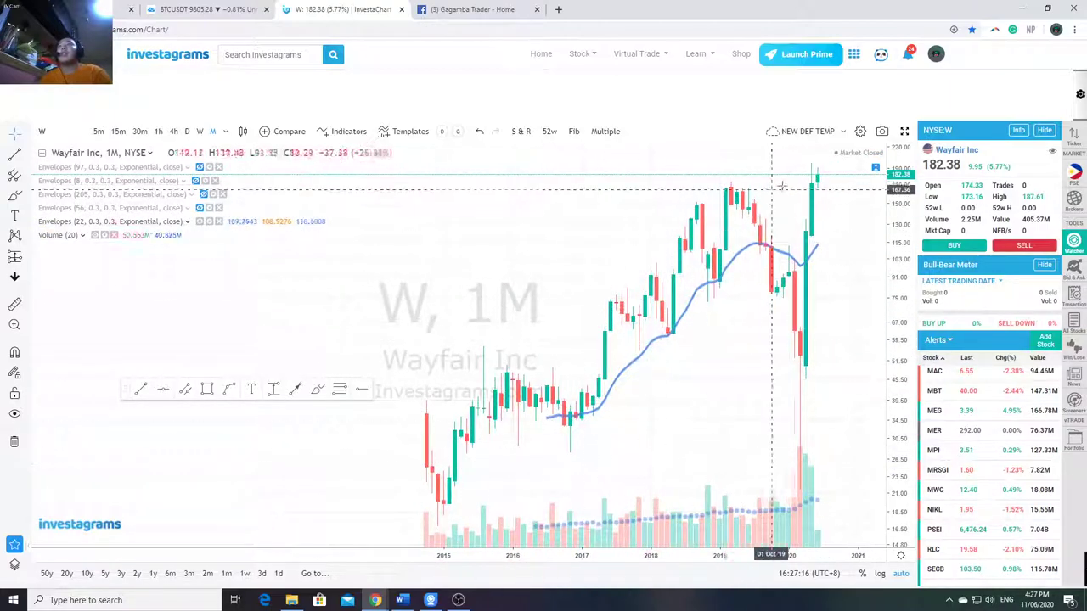
text(1D)
key(Return)
drag(845, 320, 654, 334)
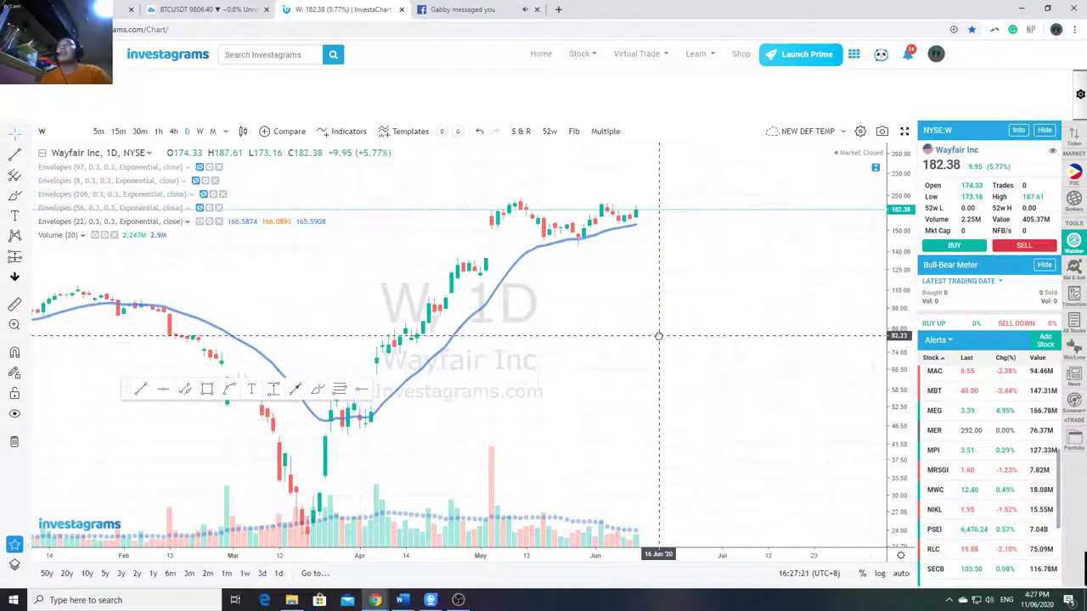
Draw an inverted Head and Shoulders pattern over W's price action from late April to mid-June.
click(25, 259)
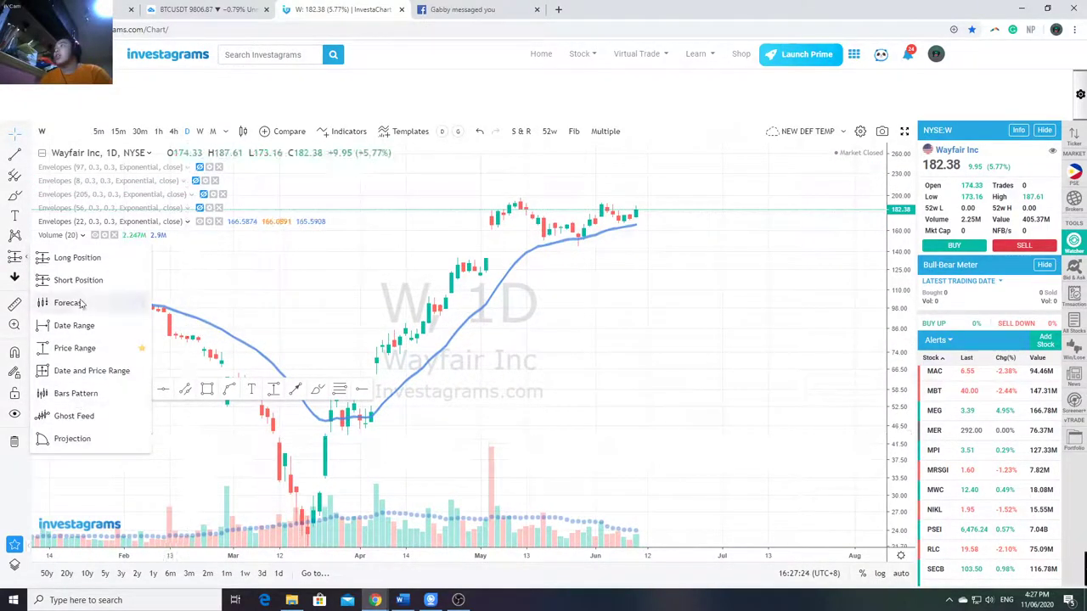
click(20, 238)
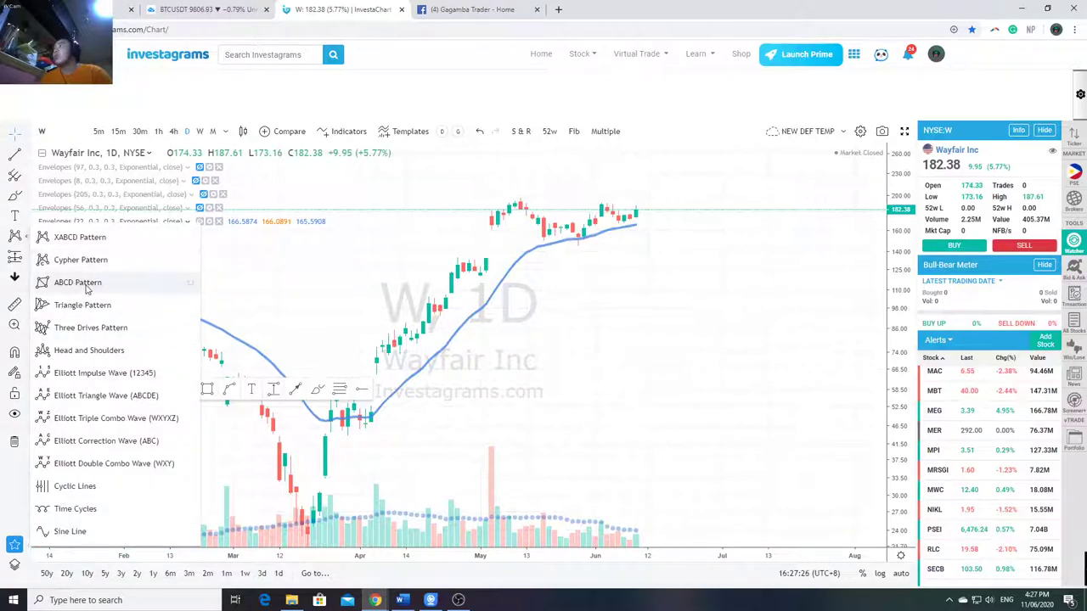
click(88, 350)
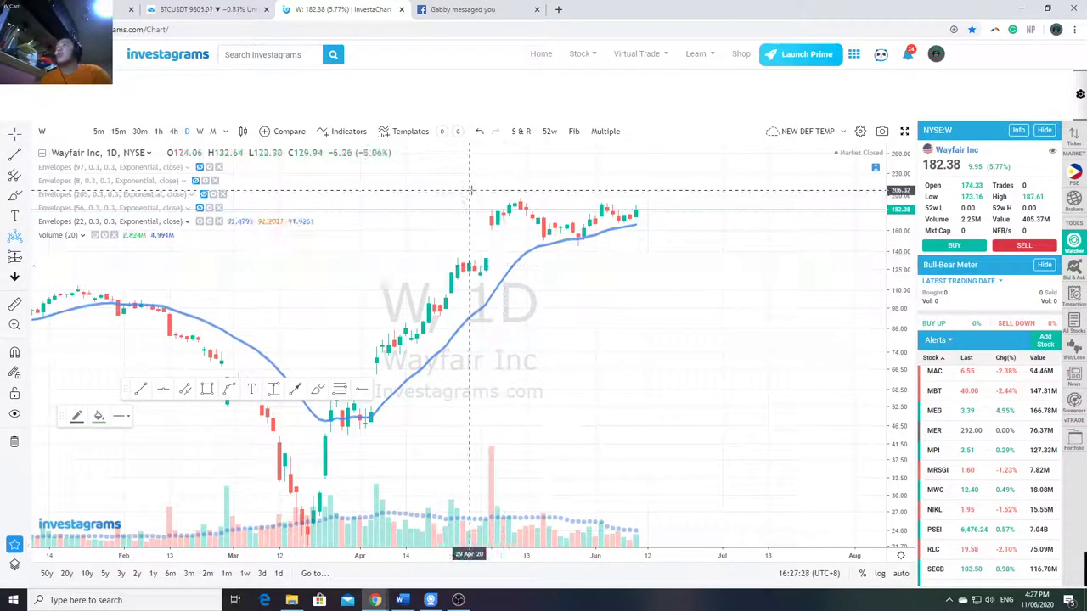
click(469, 190)
click(497, 228)
click(520, 199)
click(560, 246)
click(601, 203)
click(621, 228)
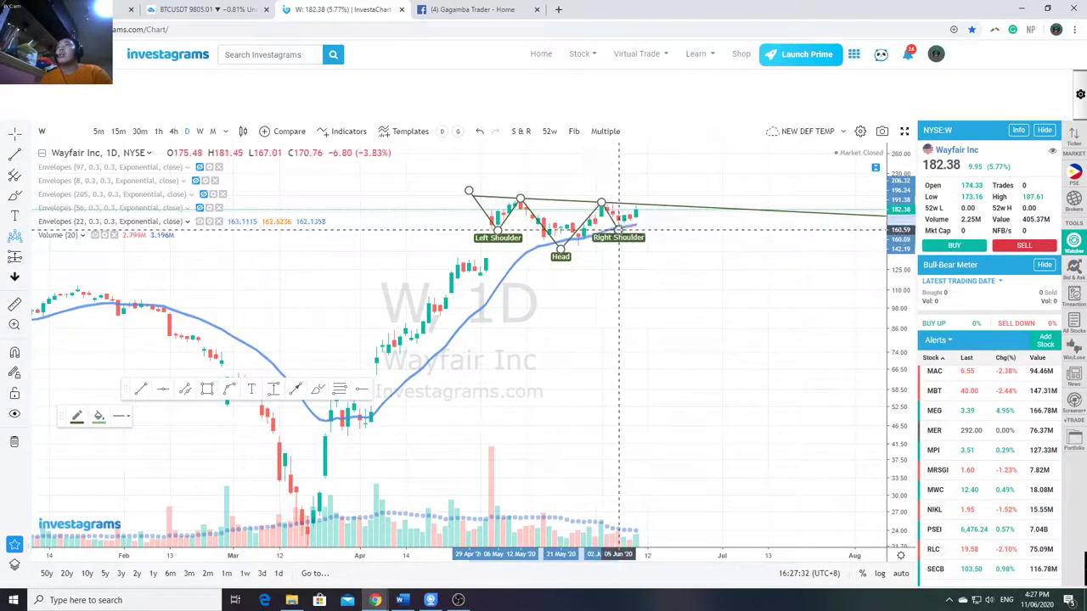
click(643, 204)
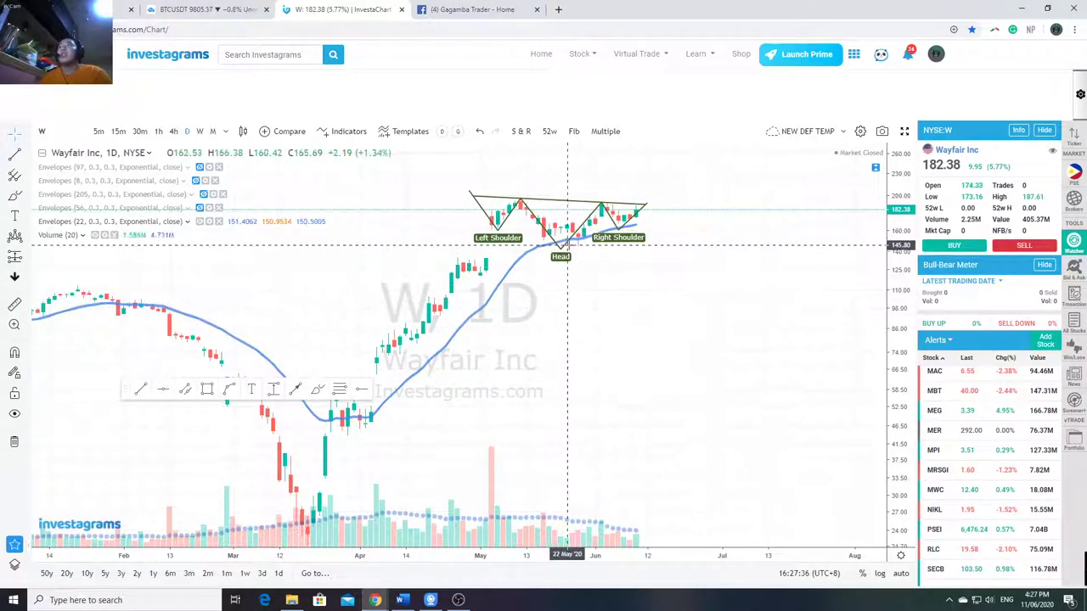
Leave the pattern's style settings without changes and delete the Head and Shoulders drawing.
click(567, 246)
click(328, 390)
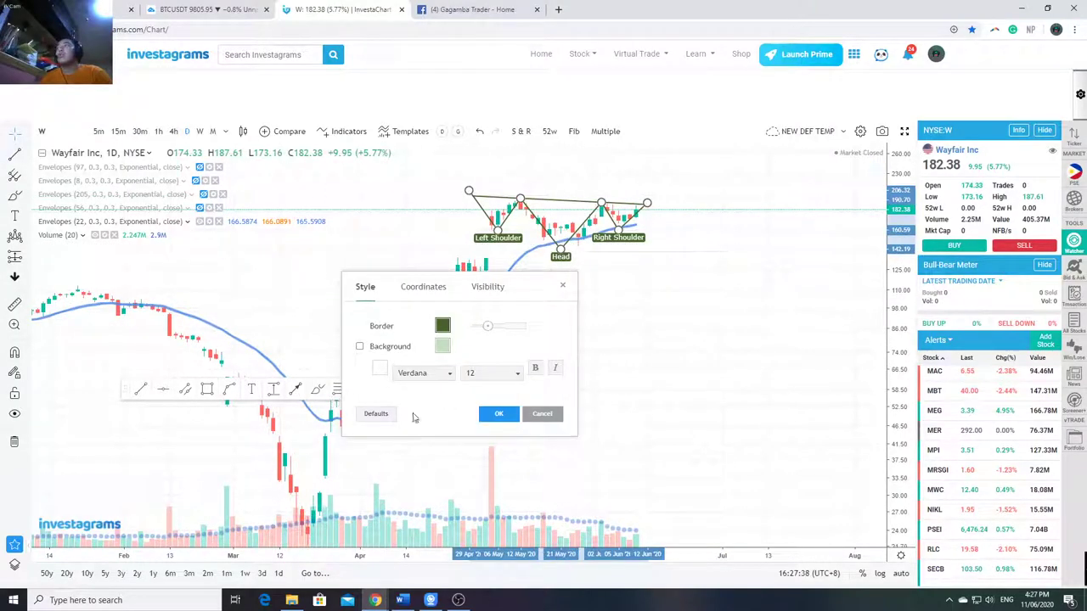
click(542, 413)
key(Delete)
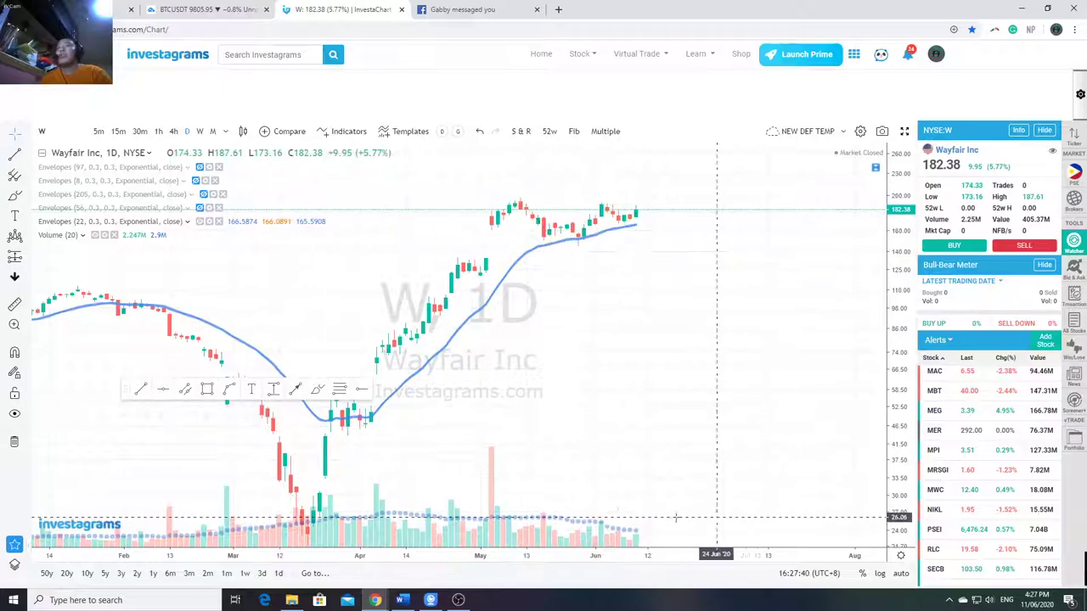
Draw a parallel channel around W's price consolidation from early May to late June.
click(185, 390)
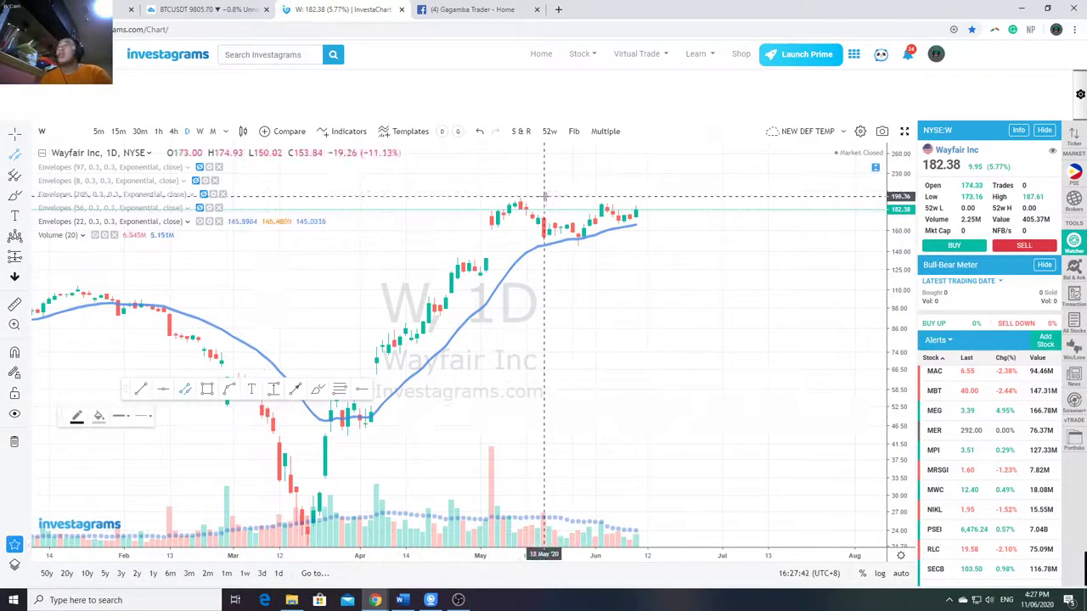
click(520, 200)
click(692, 206)
click(692, 245)
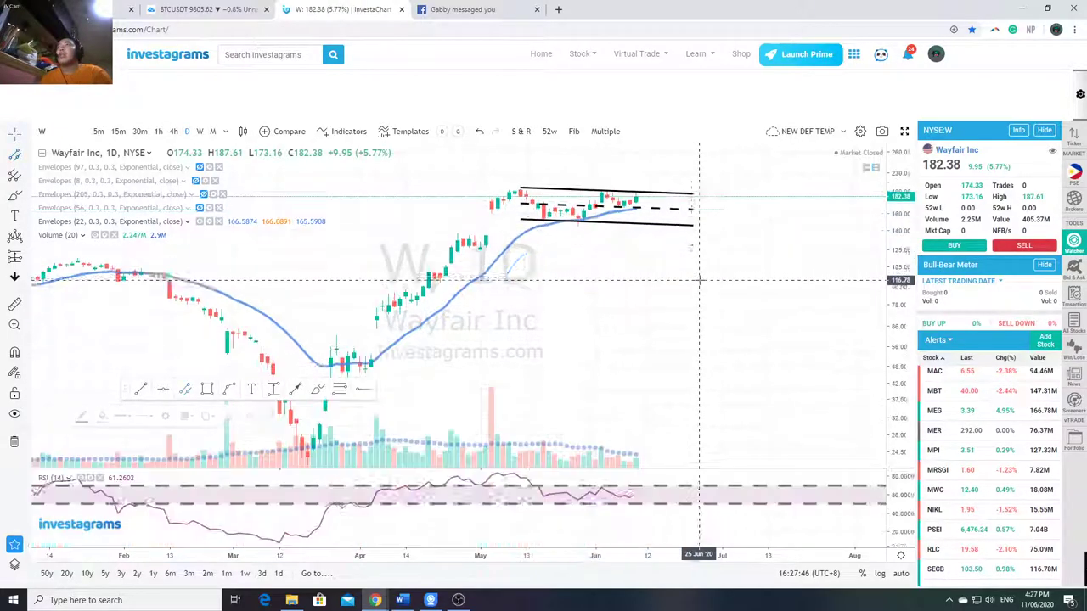
drag(535, 209, 500, 209)
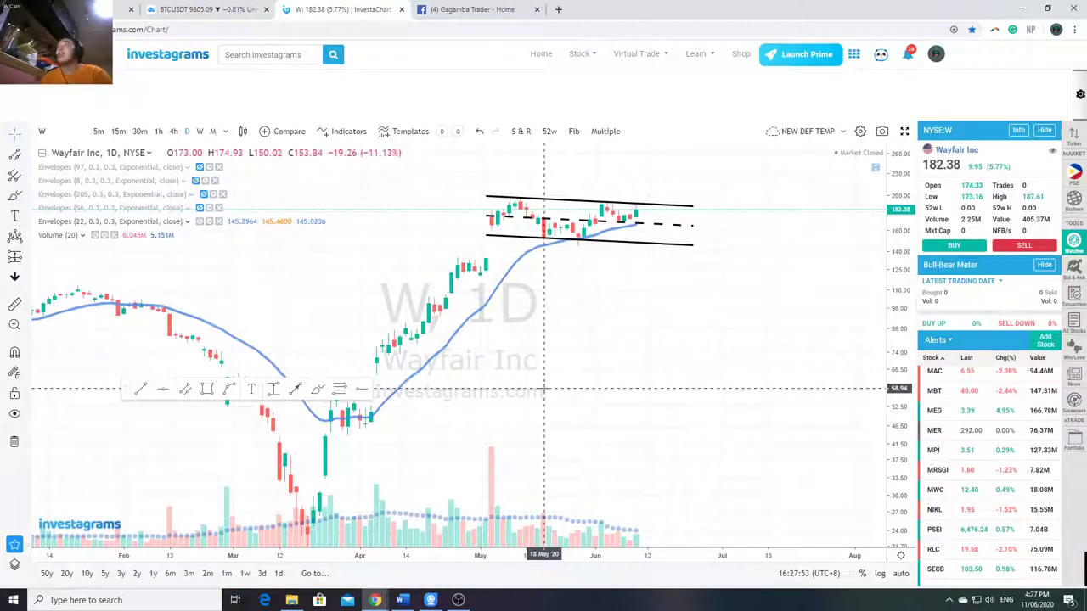
Switch to eToro, search the markets for W and open the Wayfair Inc. page.
mouse_move(374, 600)
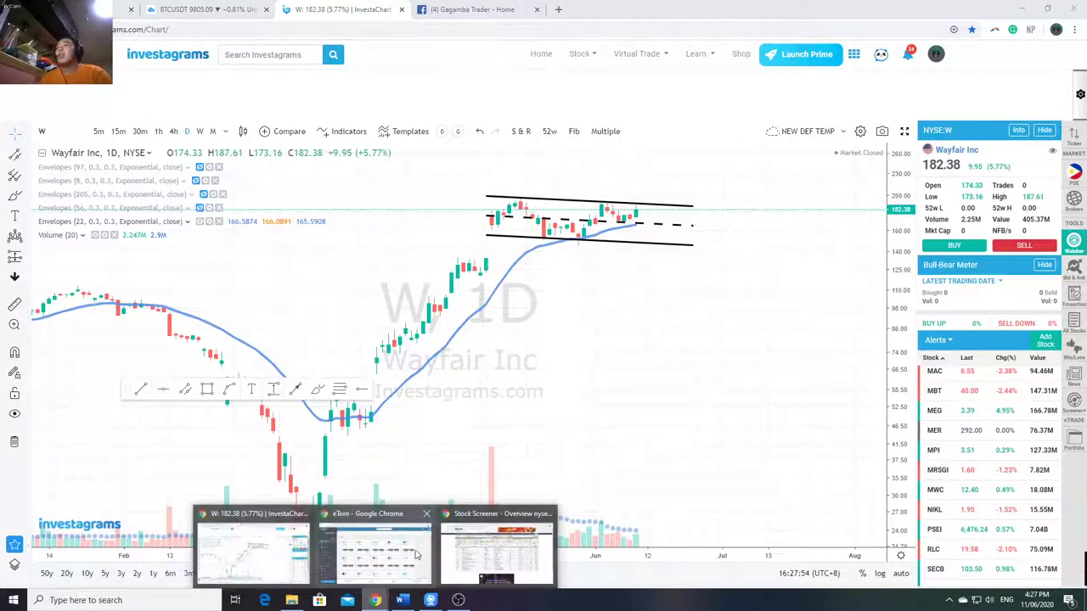
click(381, 546)
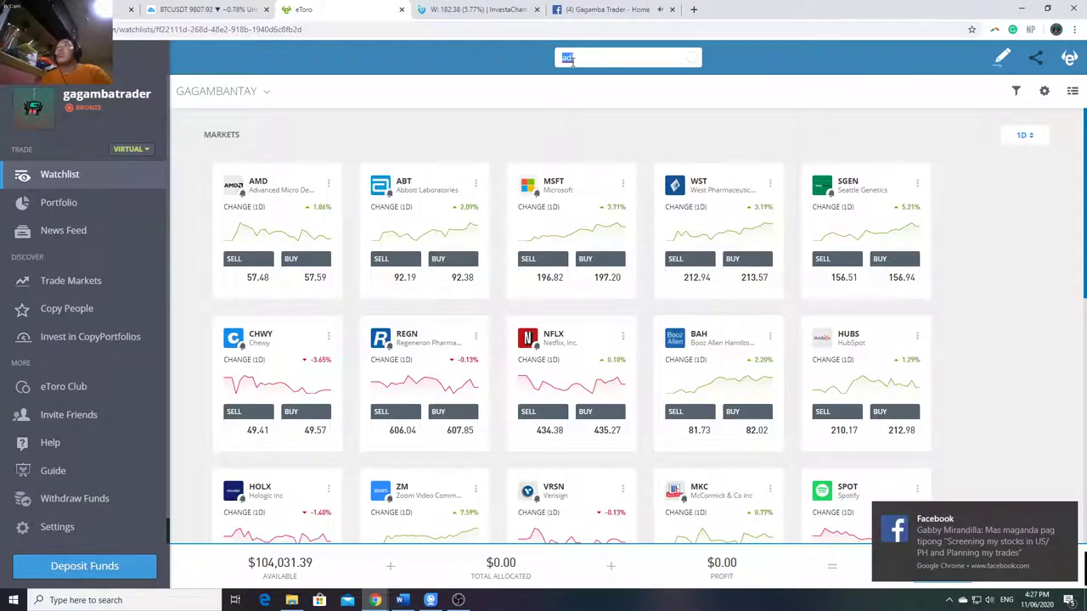
key(Return)
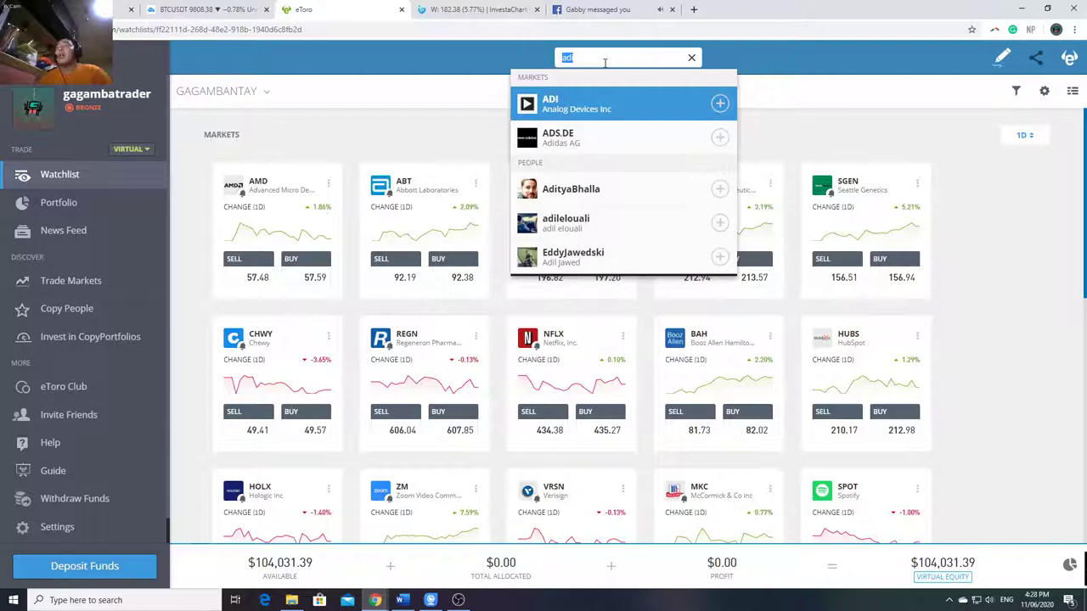
text(w)
click(622, 106)
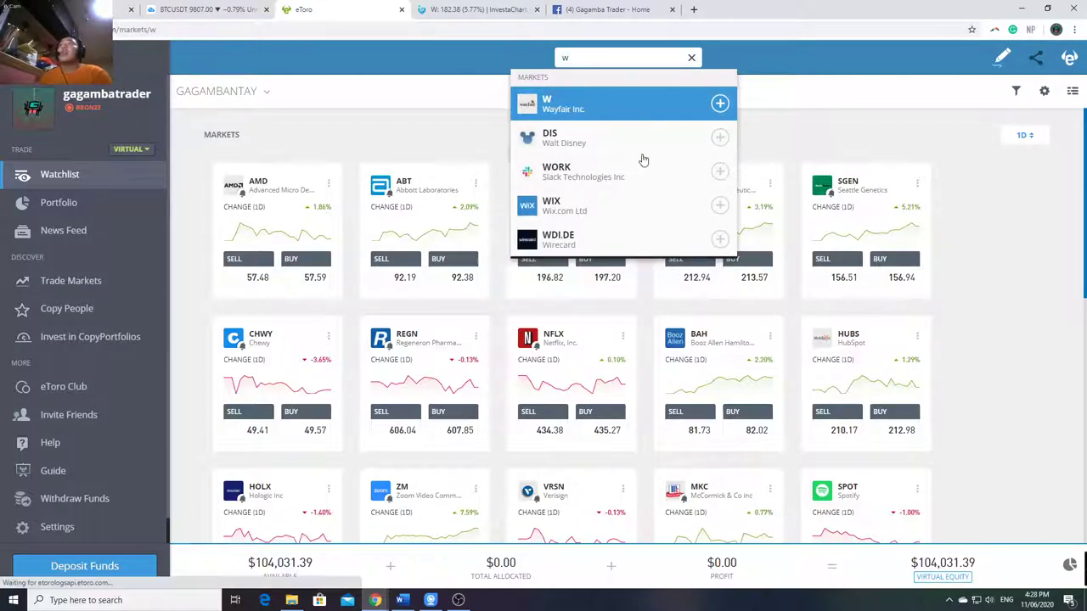
Open Wayfair's trade form, close it without placing an order, and view the portfolio.
key(ctrl+Tab)
key(ctrl+shift+Tab)
click(1030, 123)
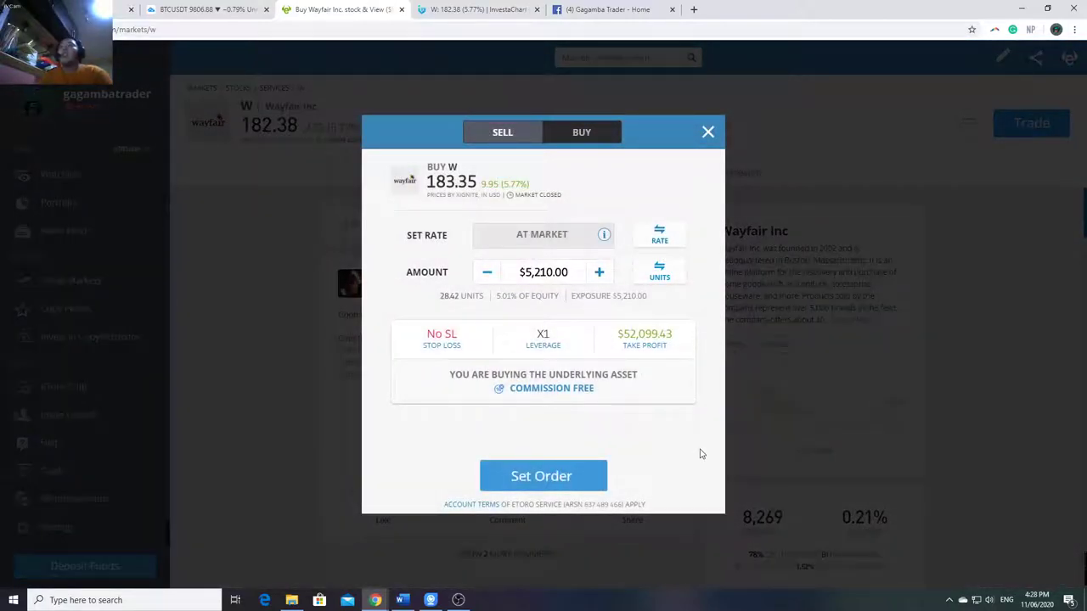
click(707, 132)
click(76, 204)
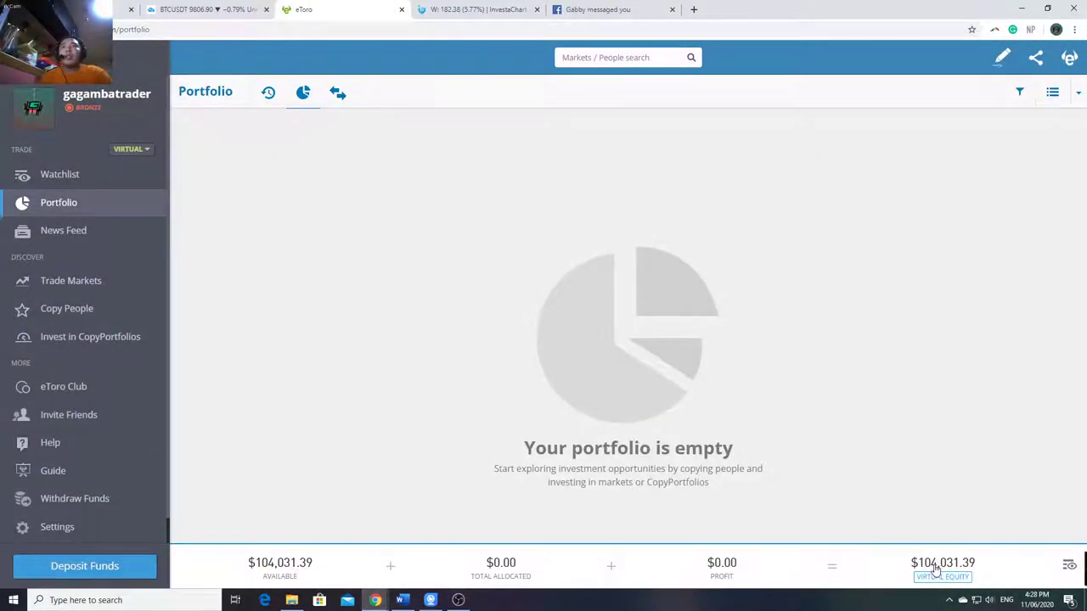
Find W from the portfolio page and start a buy order by rate with an amount of $10,000.
click(619, 58)
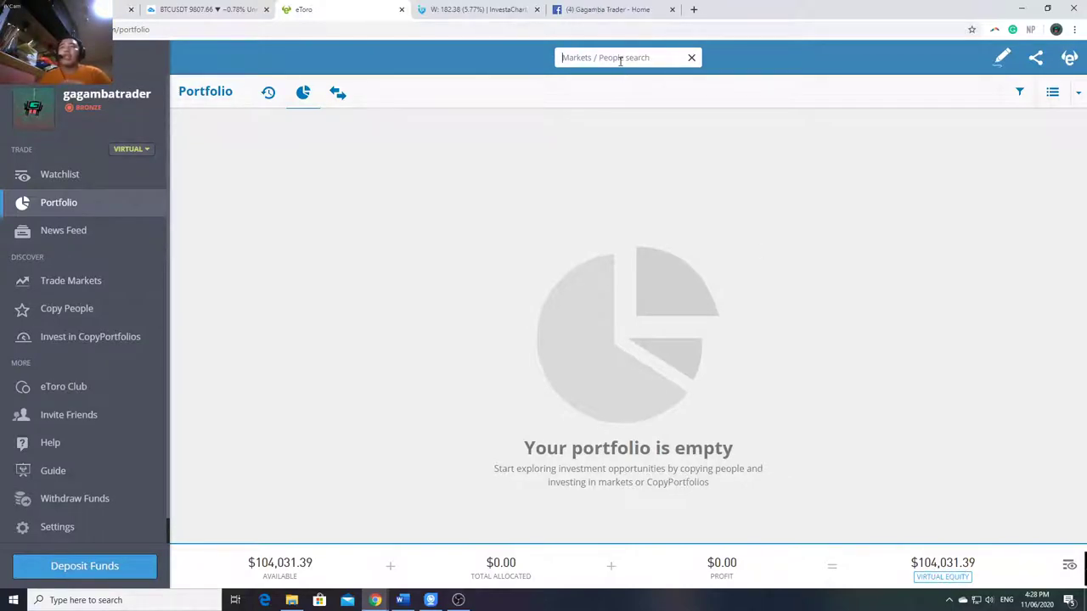
text(w)
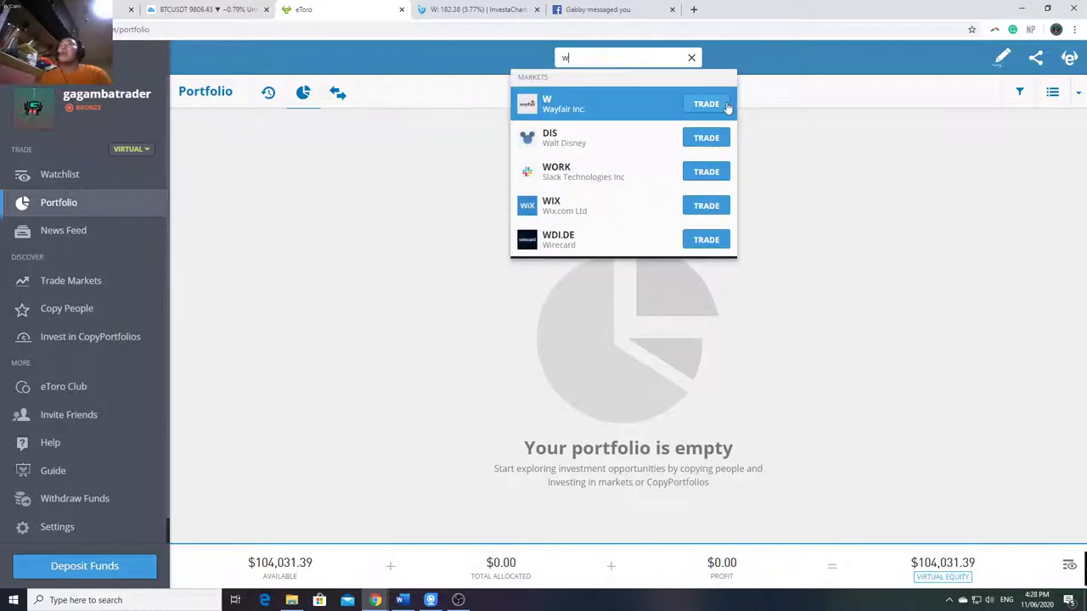
click(719, 104)
click(581, 238)
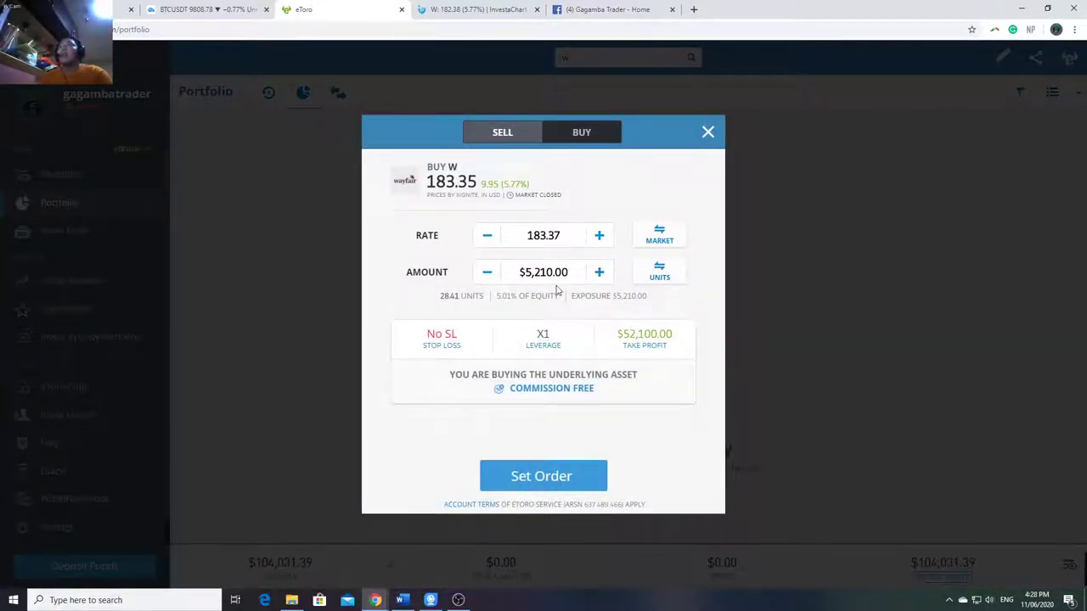
triple_click(531, 272)
text(10000)
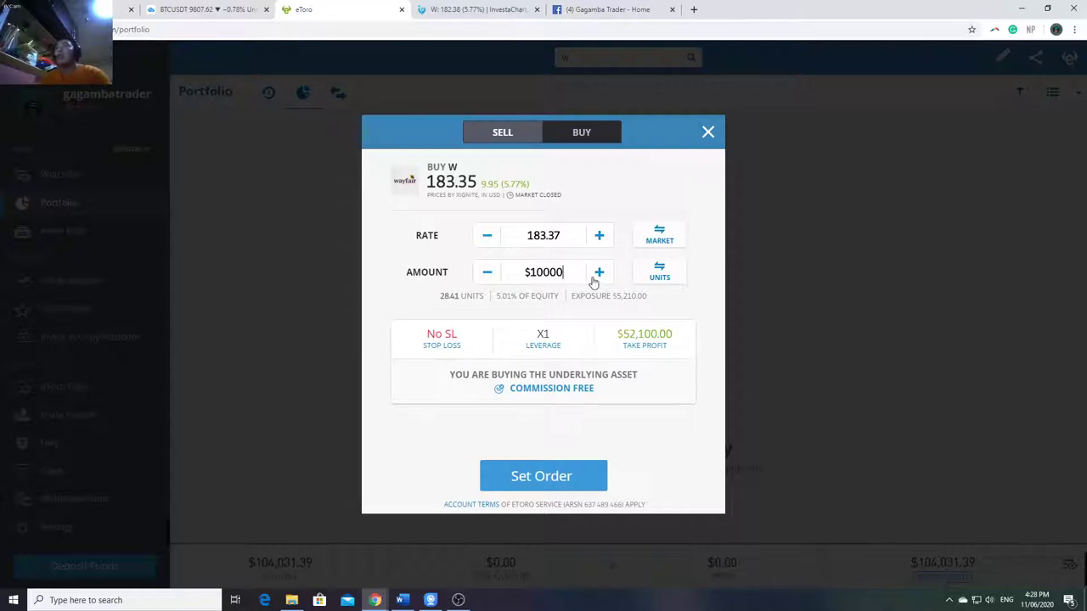
key(Tab)
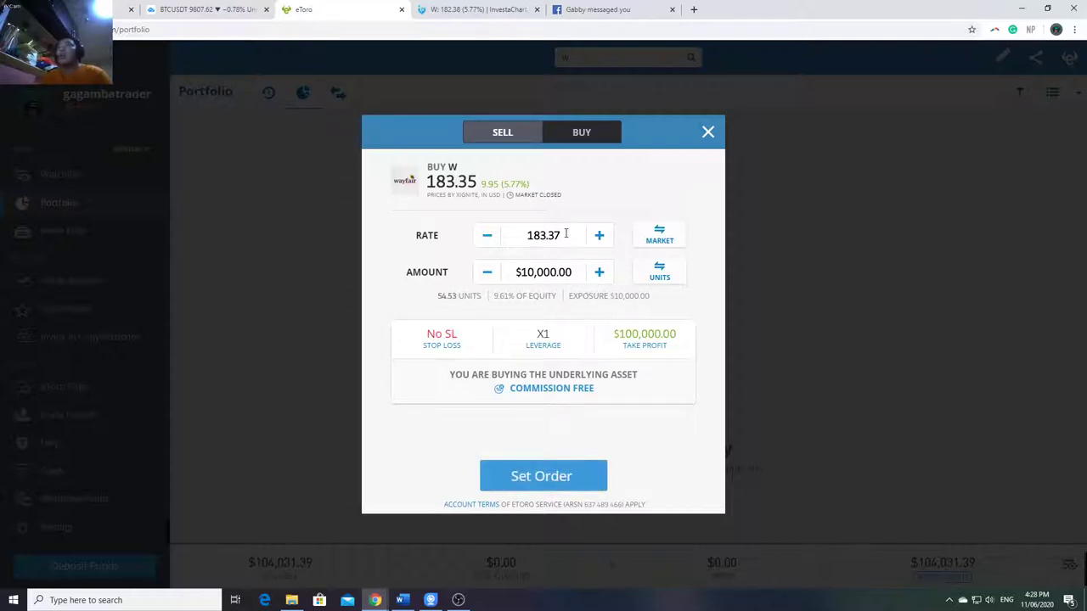
Switch to the Investagrams chart and measure W's price range from about 192.76 down to about 179.44.
click(464, 12)
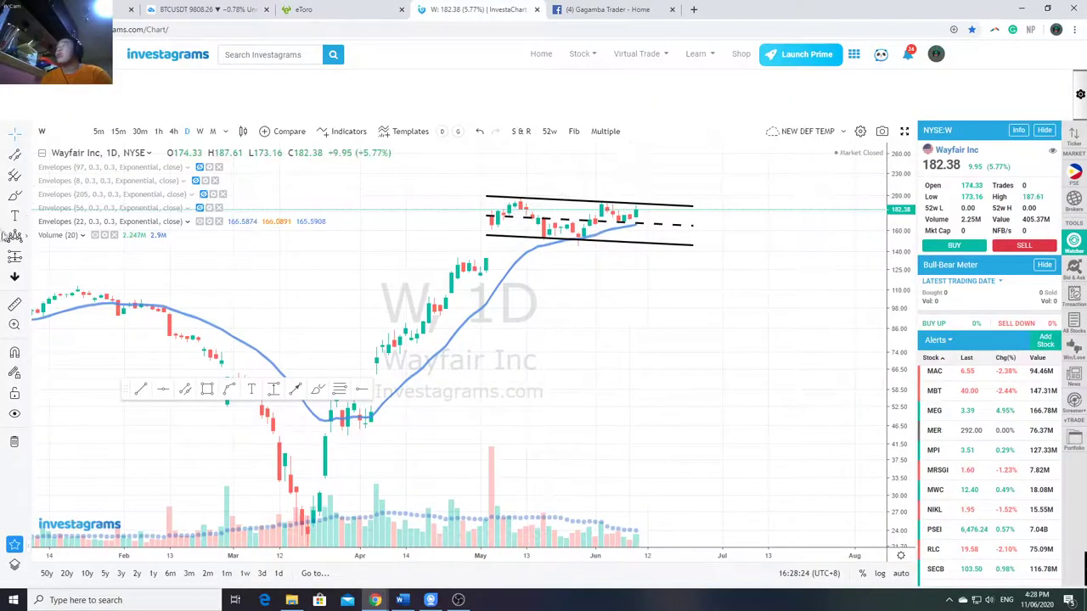
click(26, 261)
click(73, 326)
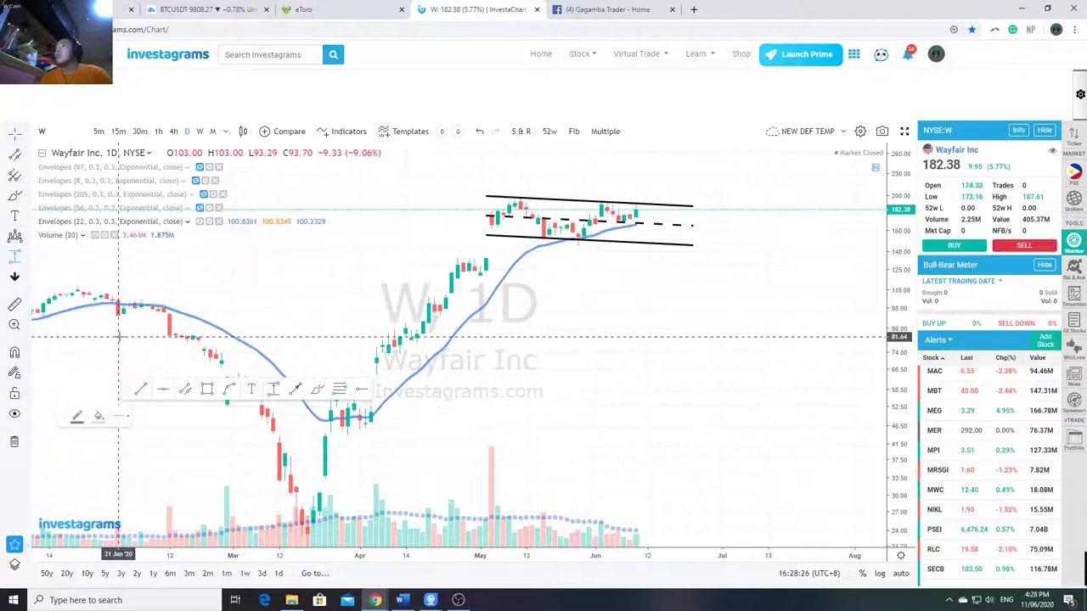
click(739, 202)
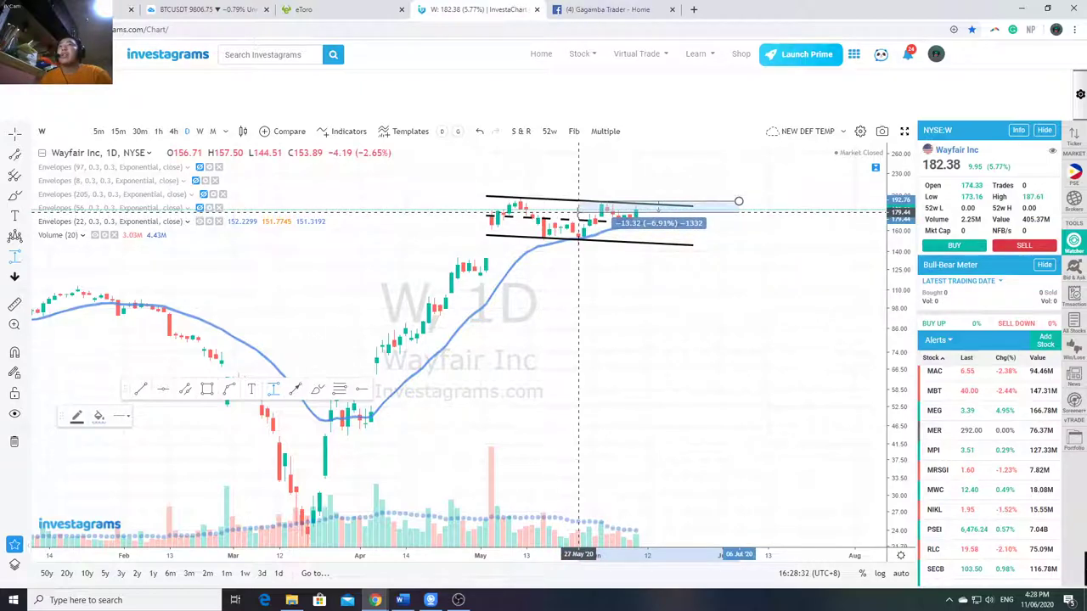
click(579, 211)
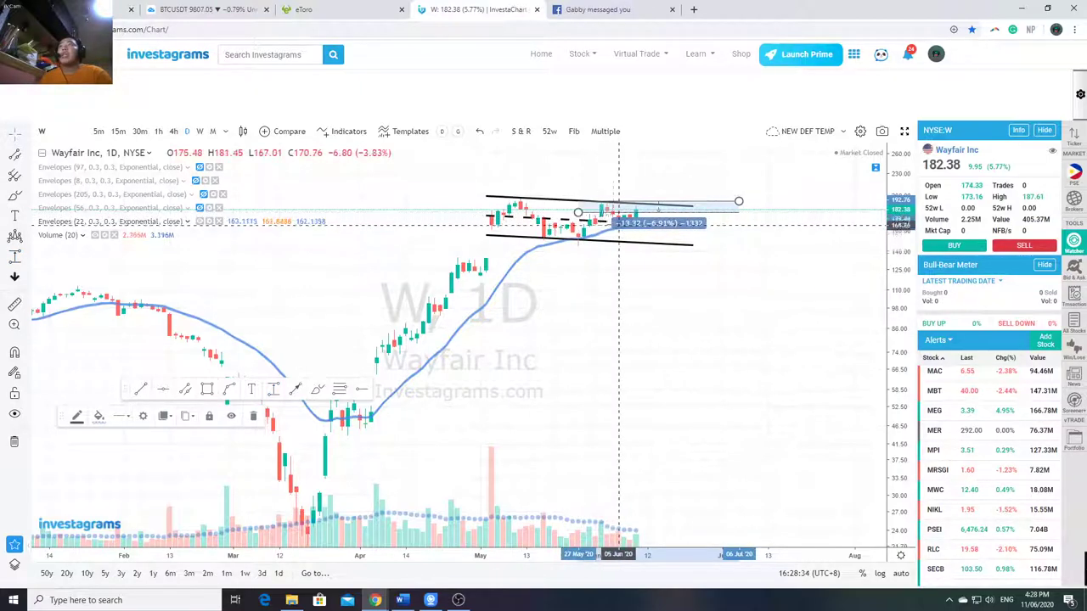
Return to the eToro buy order and set its stop loss rate to 179.00 and its order rate to 193.00.
click(339, 9)
click(483, 343)
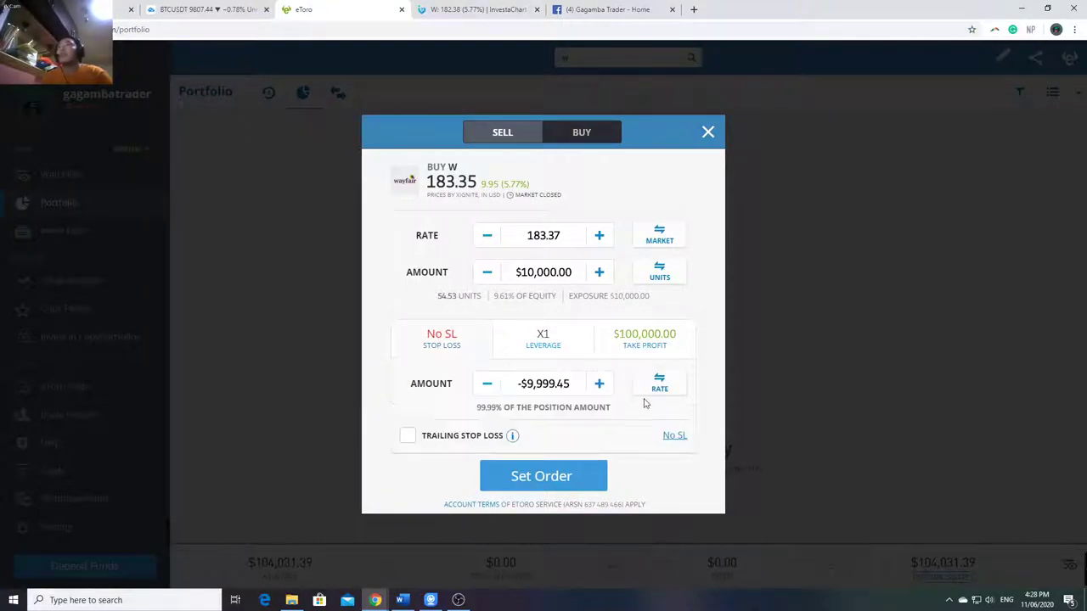
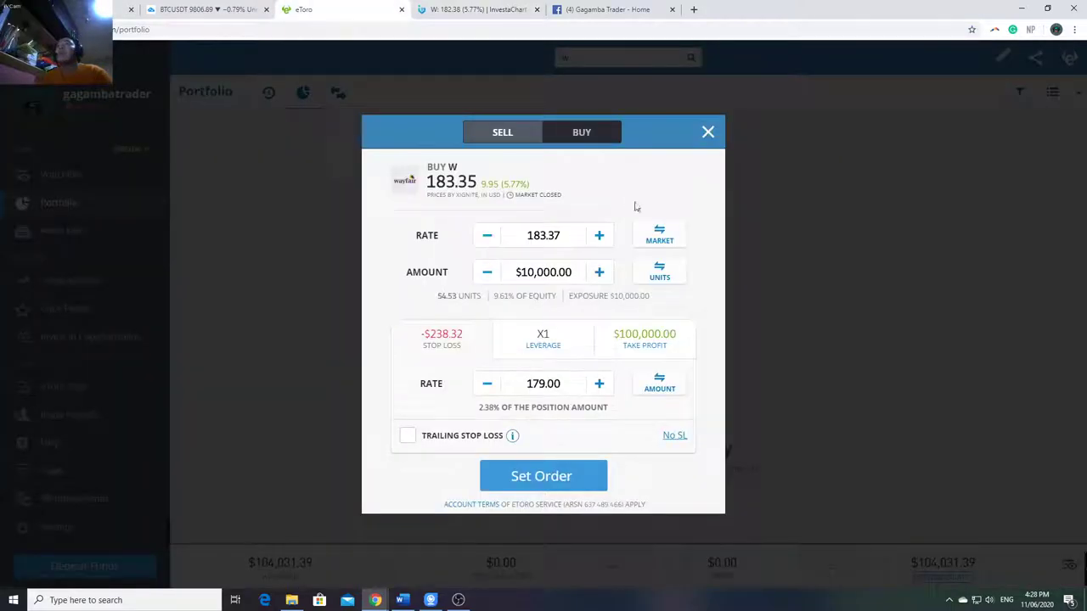
double_click(554, 237)
text(193)
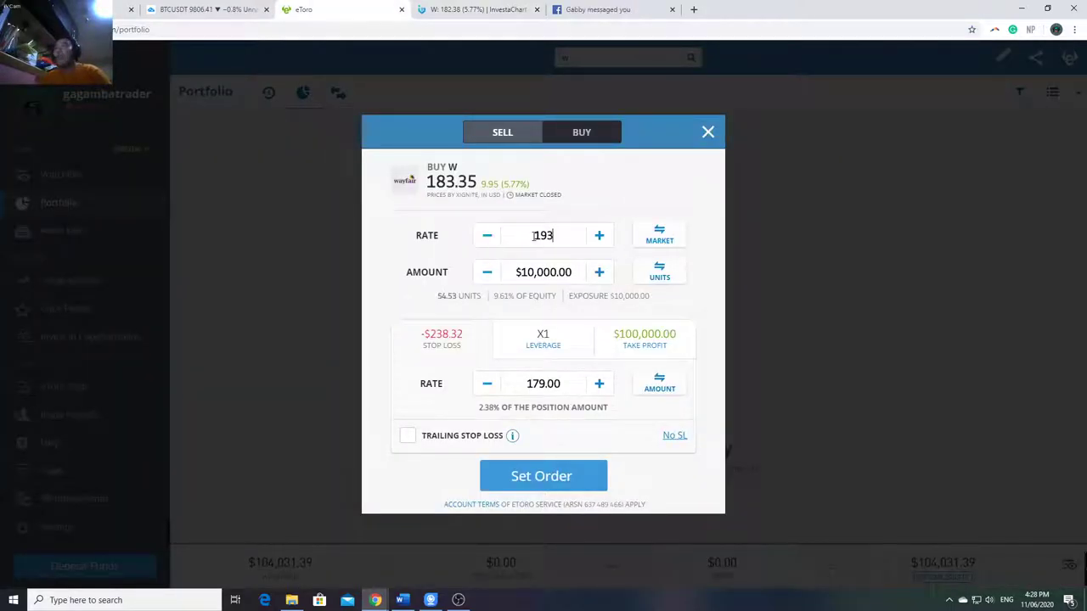
click(551, 295)
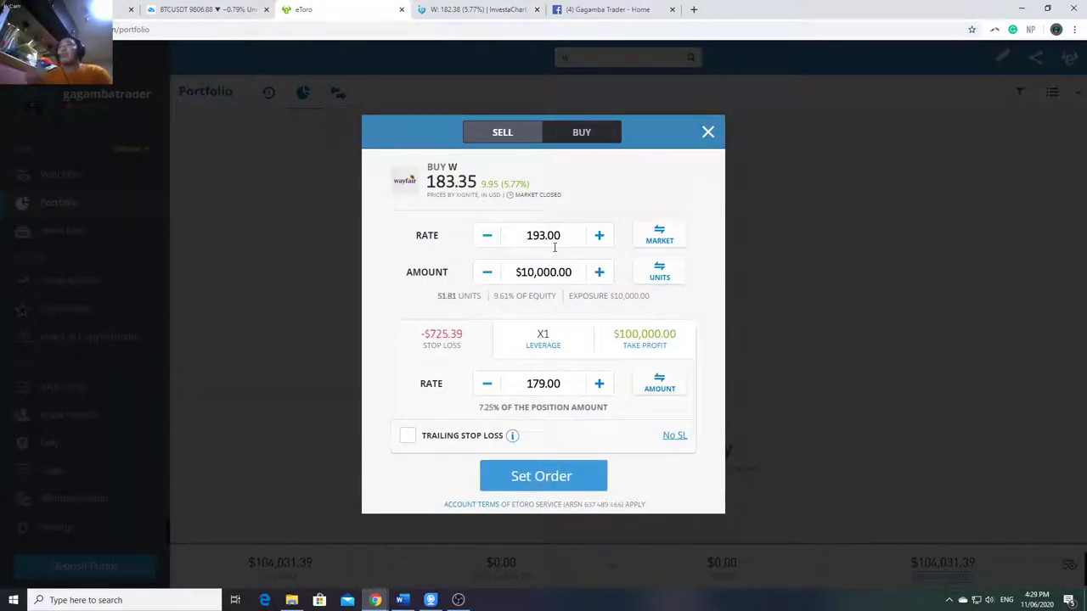
On the Investagrams chart, replace the price range measurement with a Long Position with entry about 194, target about 229 and stop about 179.
click(479, 9)
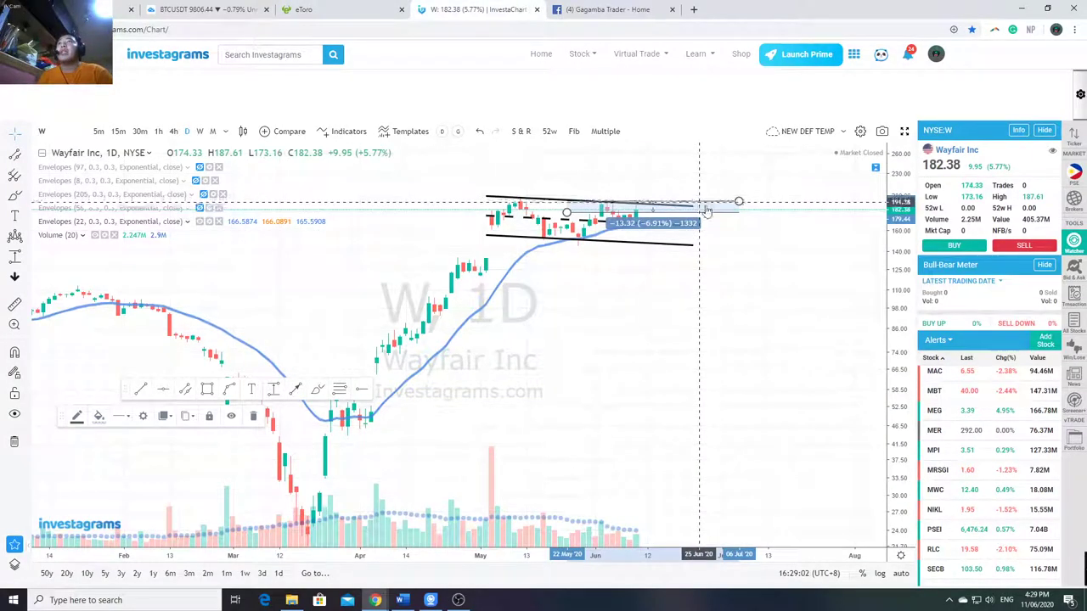
click(51, 250)
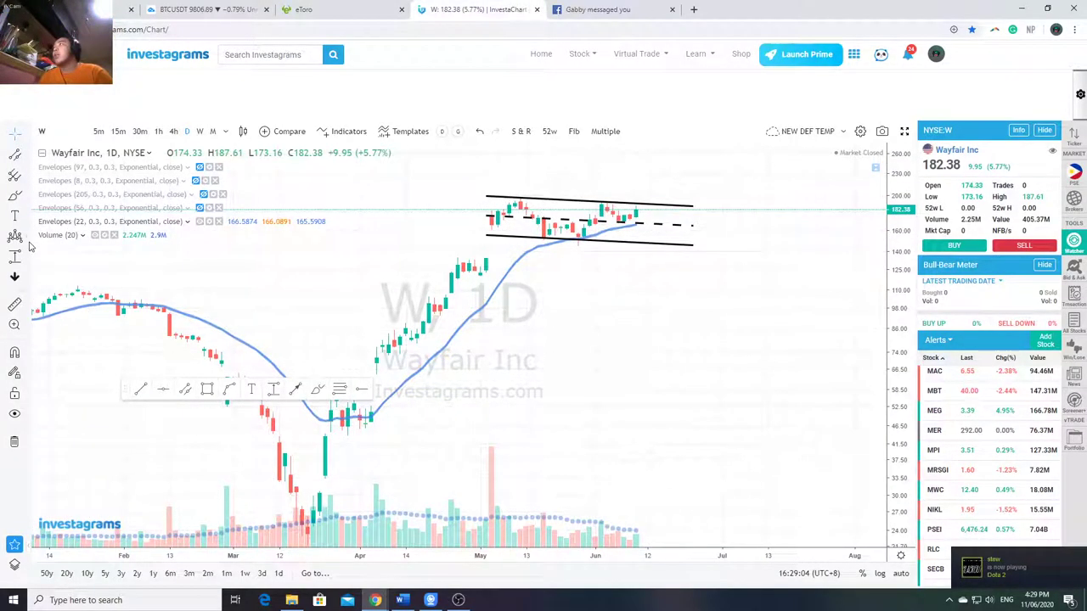
click(28, 259)
click(74, 258)
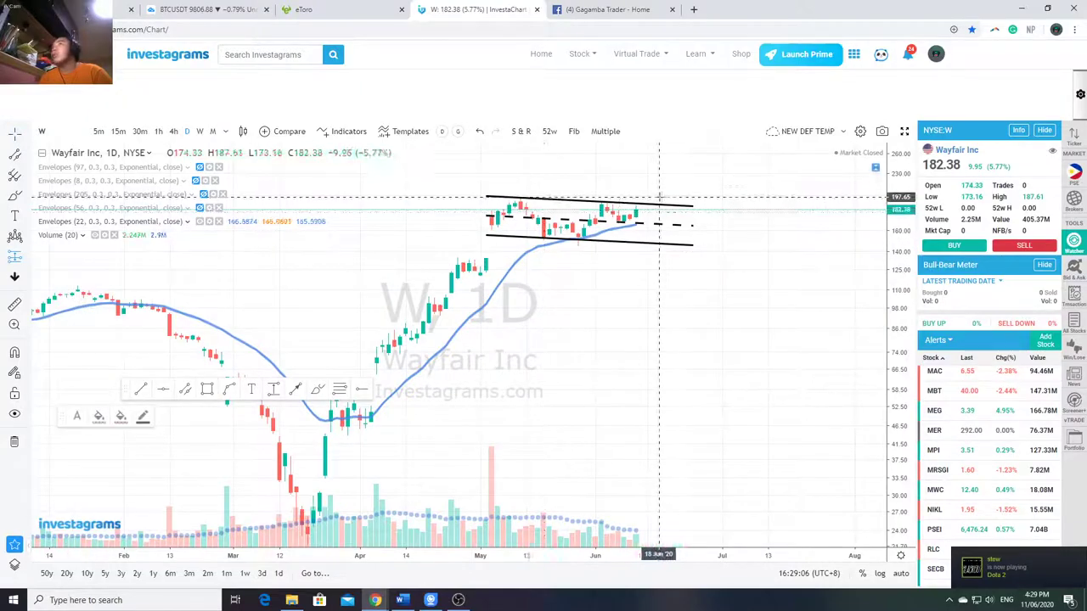
click(664, 201)
drag(664, 228, 602, 213)
drag(671, 175, 660, 219)
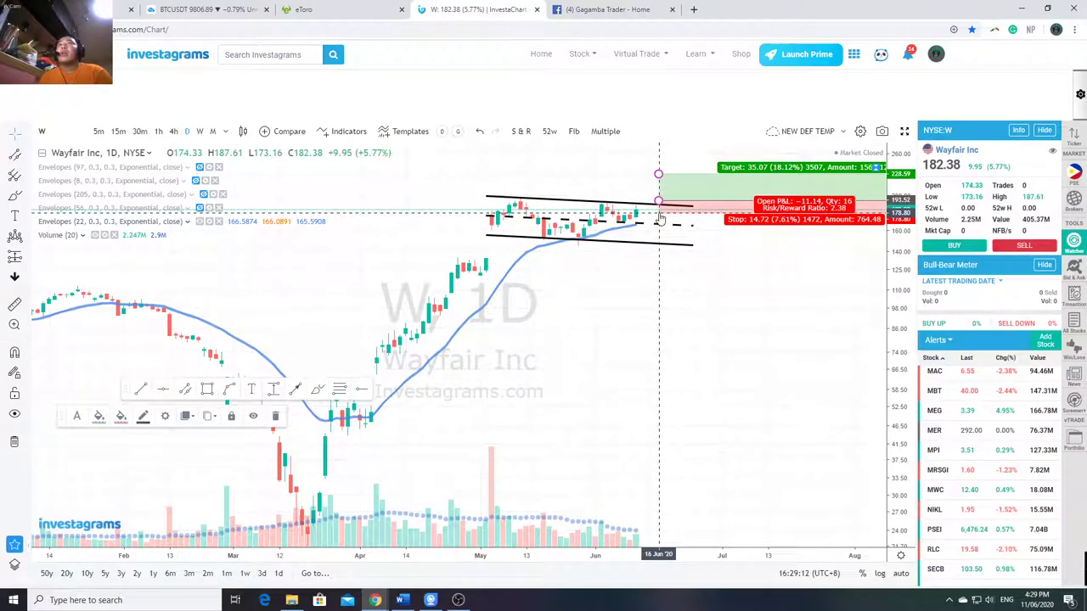
Set the long position's entry price to 193 in its coordinates settings.
double_click(660, 217)
click(408, 249)
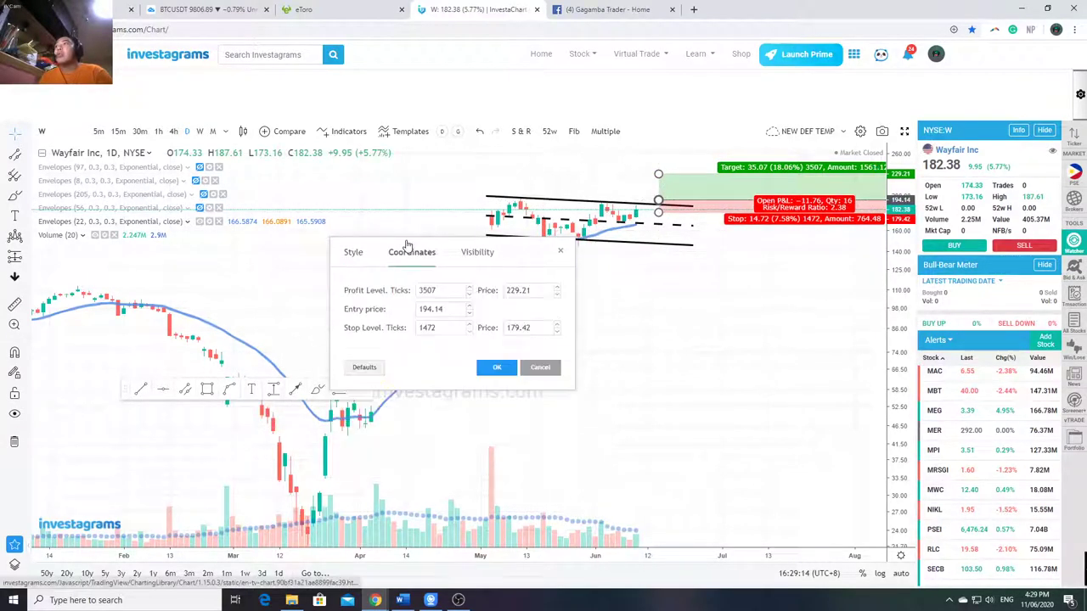
double_click(433, 309)
text(193)
key(Delete)
key(Delete)
key(Delete)
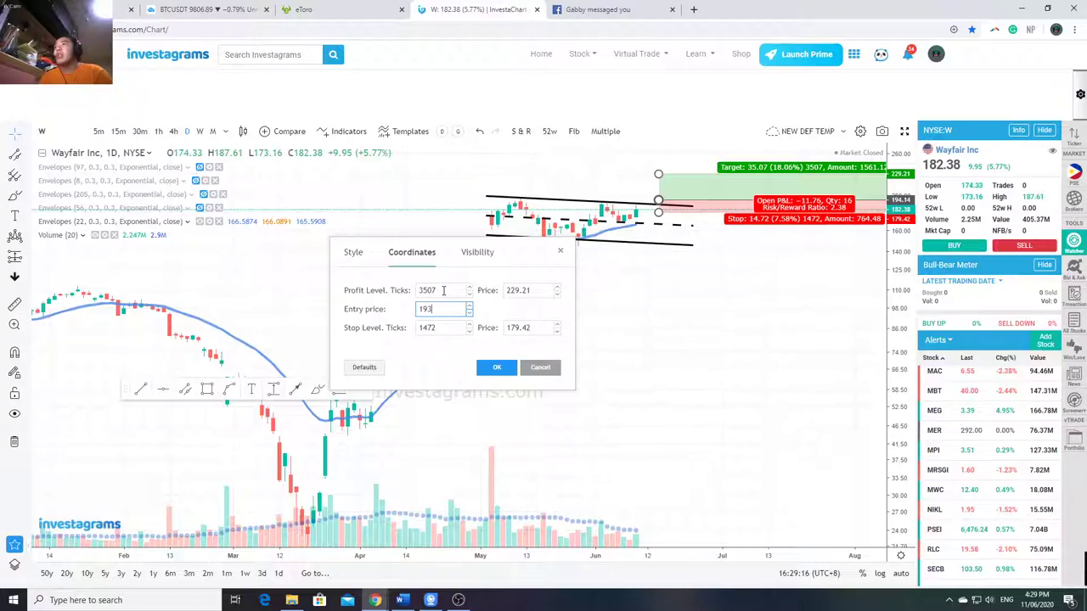
Try to set the long position's stop level ticks to 179, and undo the change.
click(428, 329)
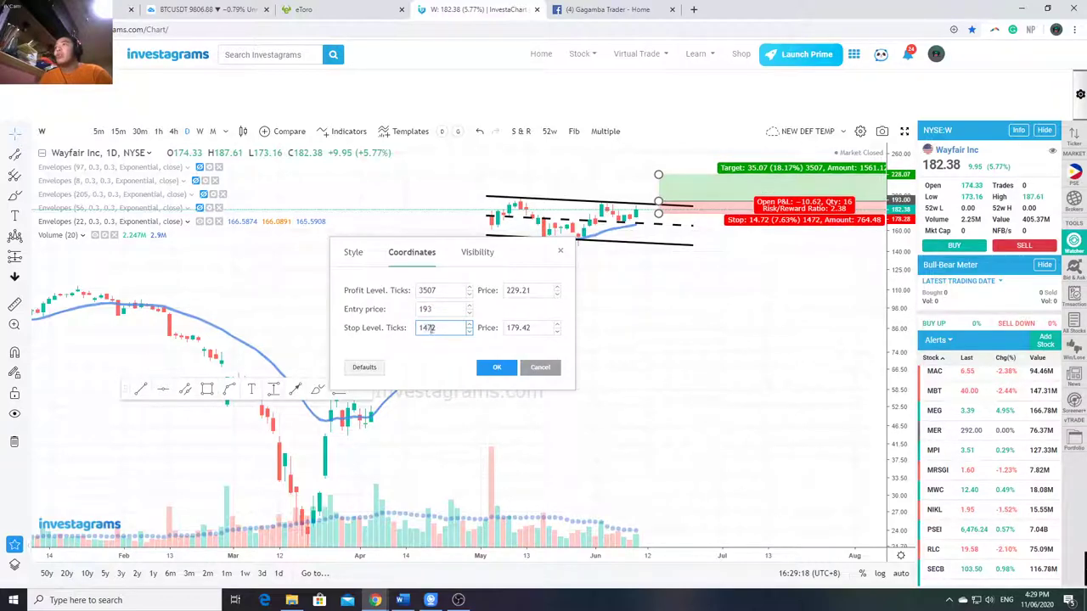
text(18)
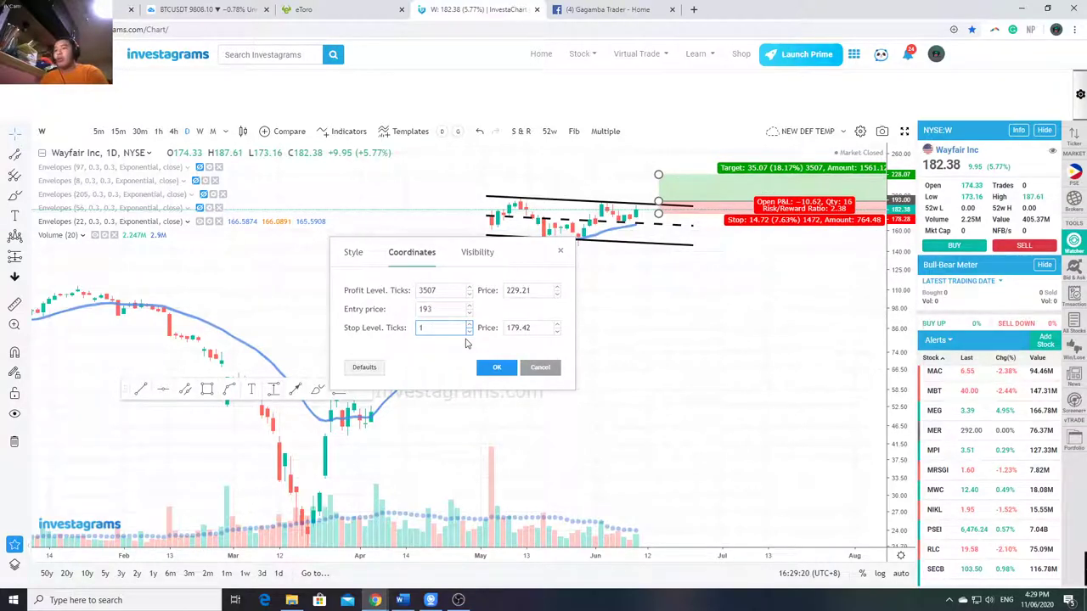
click(466, 365)
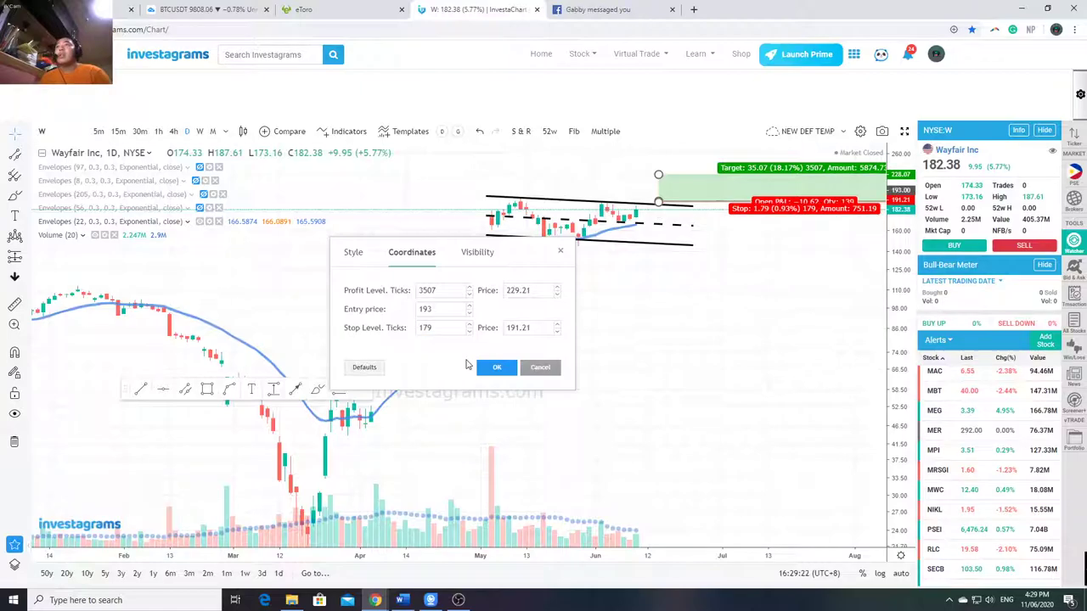
double_click(456, 330)
text(18)
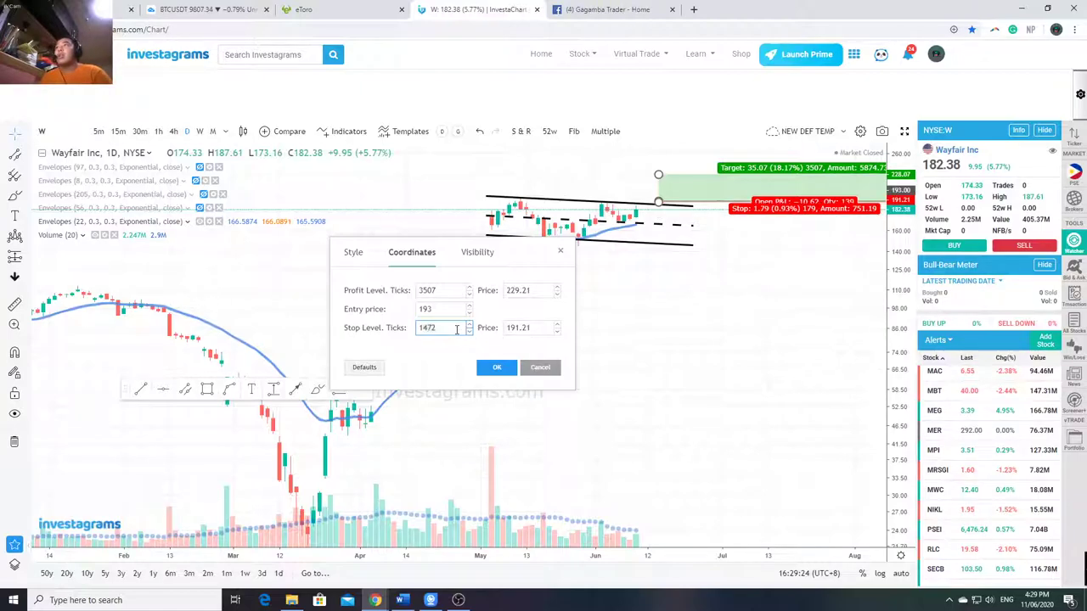
click(431, 309)
text(194.14)
click(520, 327)
click(453, 309)
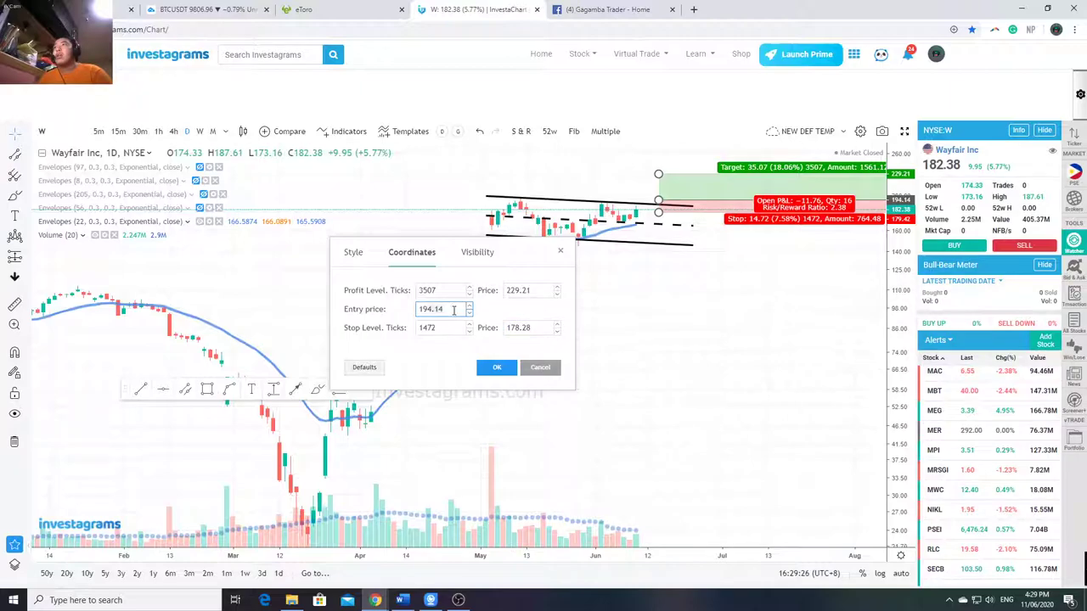
Set the long position's stop level price to 179.
click(517, 329)
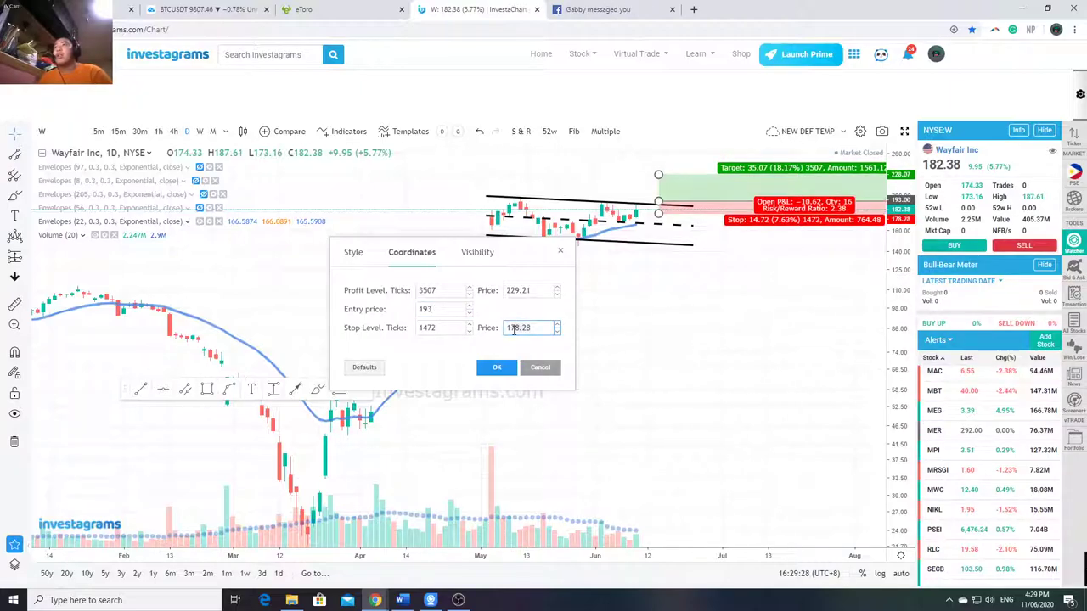
double_click(514, 329)
text(179)
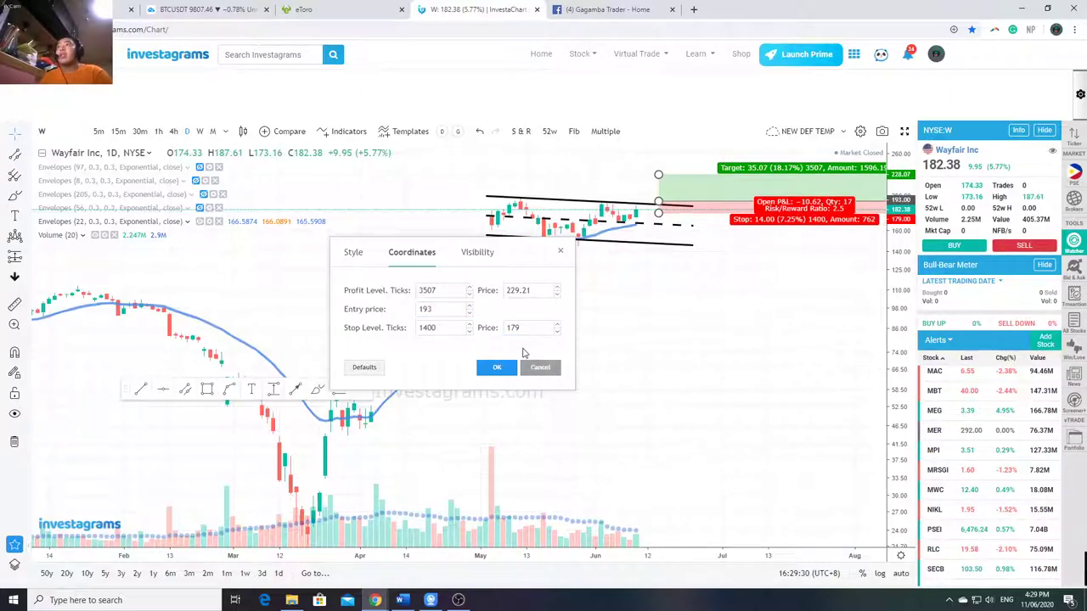
Apply the long position's coordinates, and in the eToro W order switch the stop loss between rate and amount.
click(532, 291)
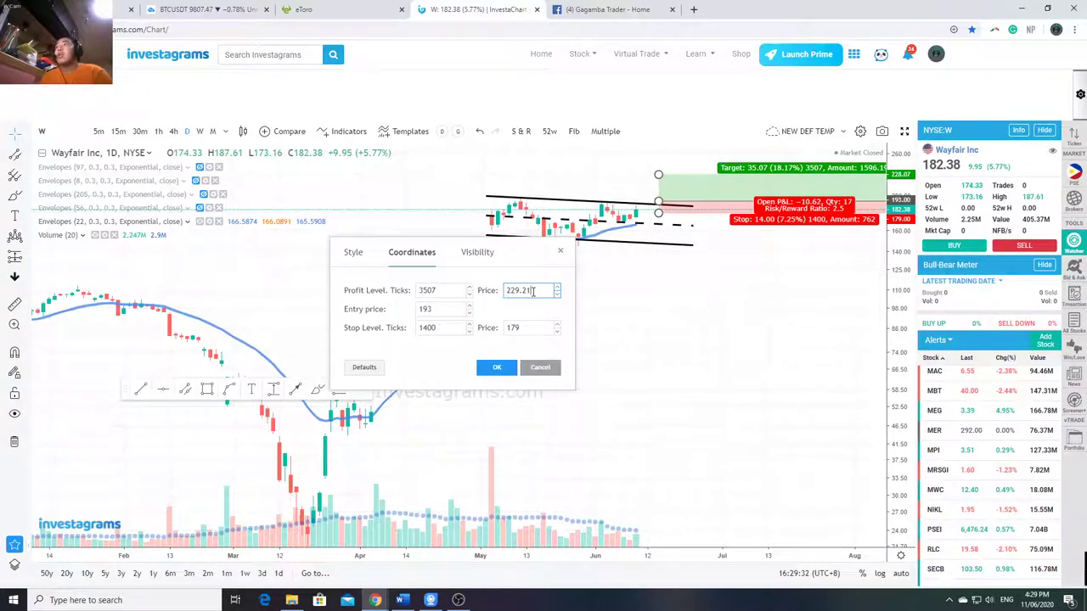
click(503, 374)
click(331, 10)
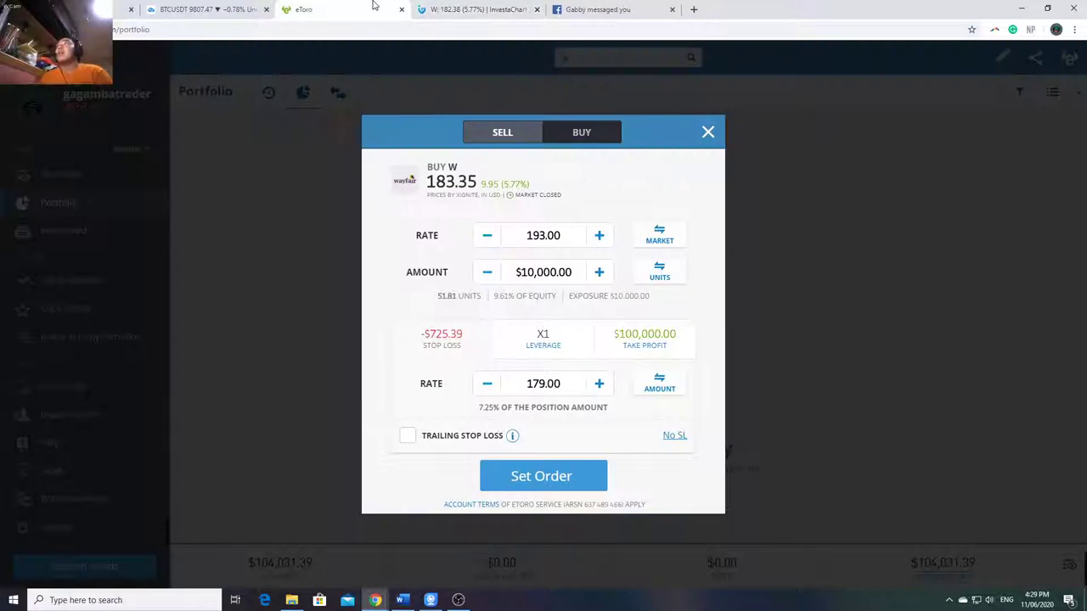
click(475, 9)
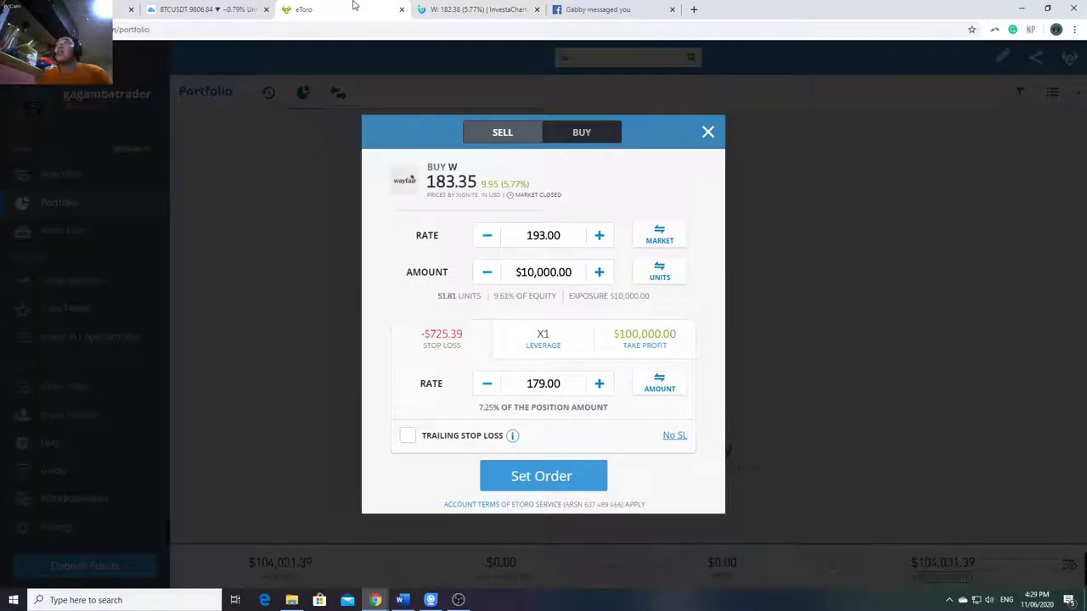
click(339, 9)
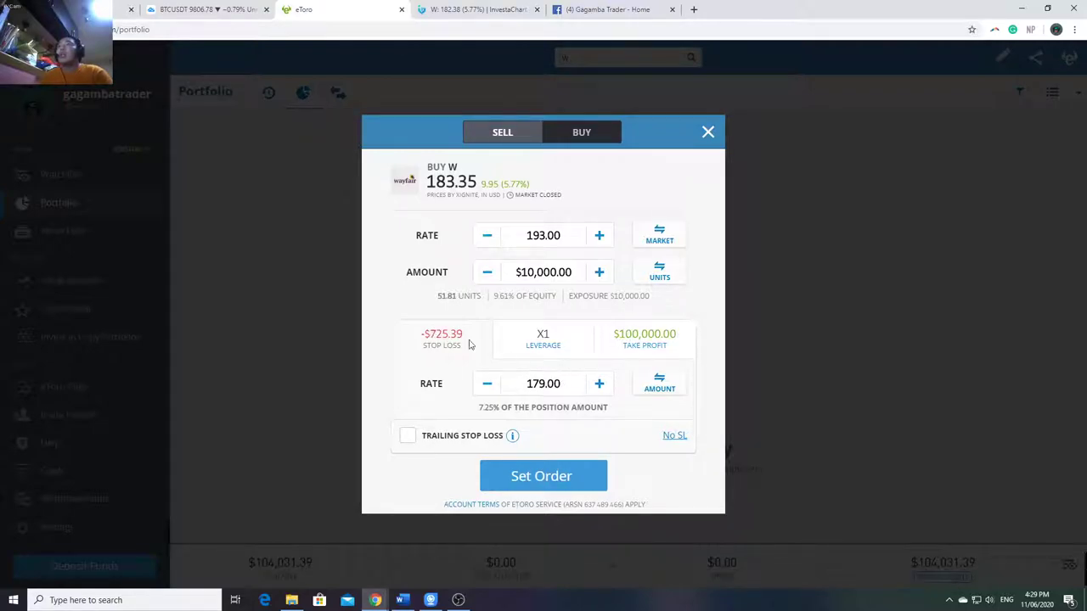
click(654, 383)
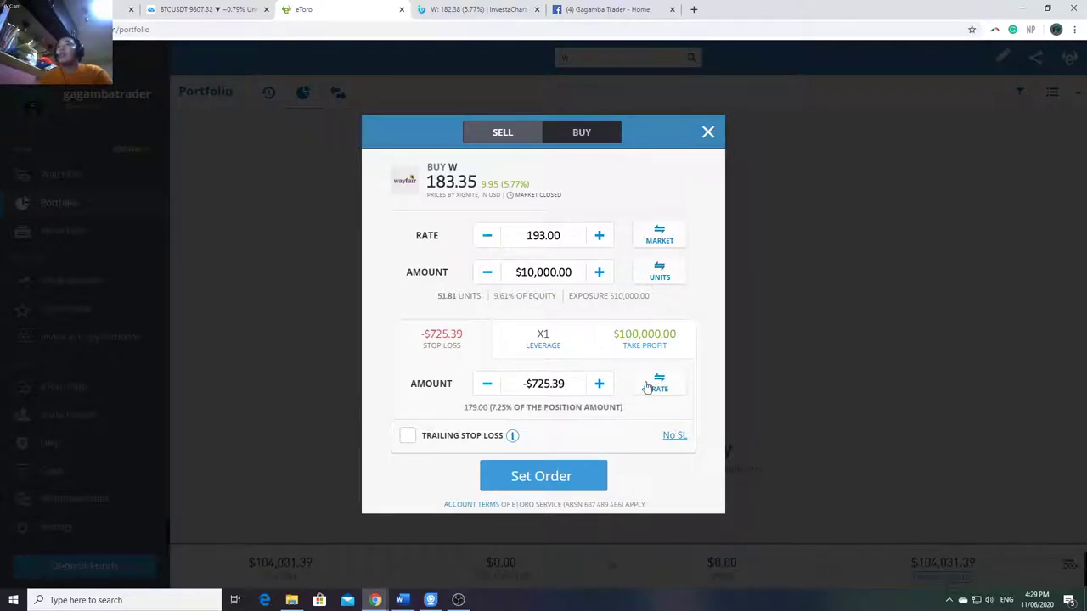
click(652, 392)
Set the W order's take profit amount to $1,400 and display it as a rate.
click(660, 351)
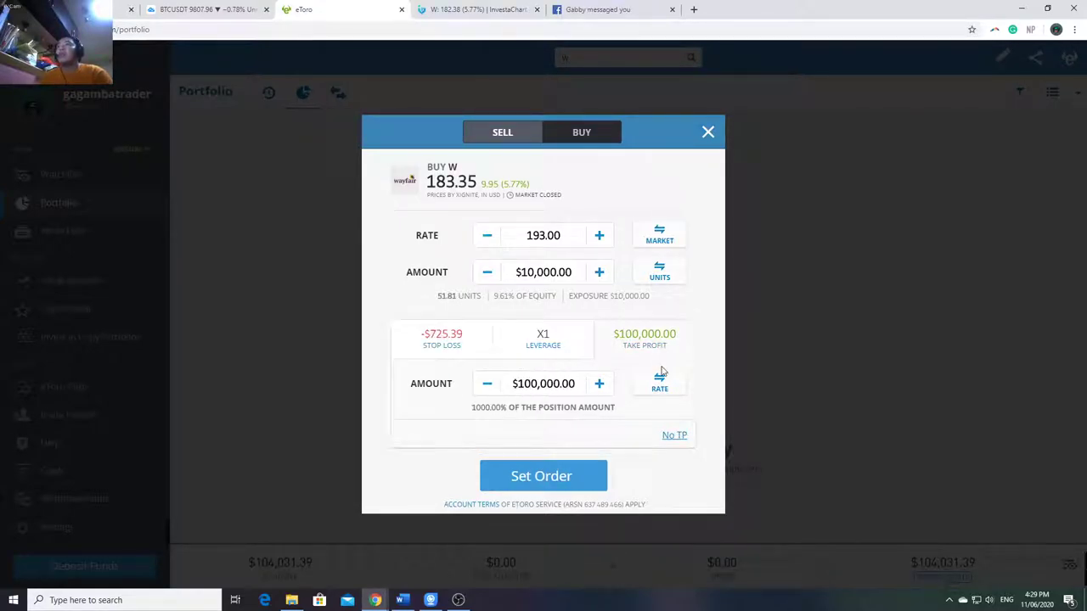
click(659, 387)
click(667, 384)
drag(521, 384, 578, 390)
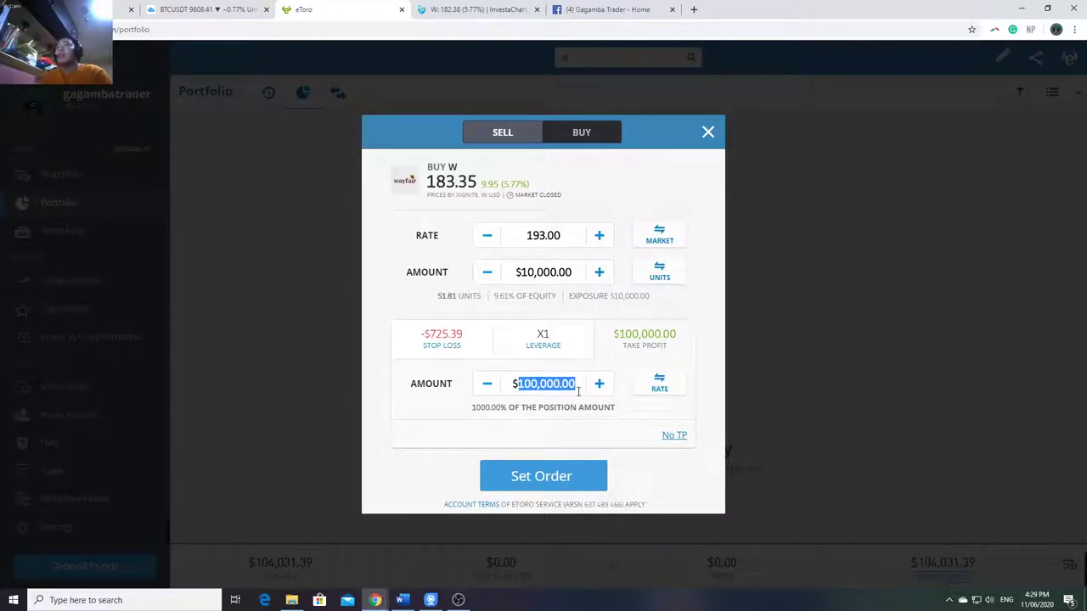
text(1400)
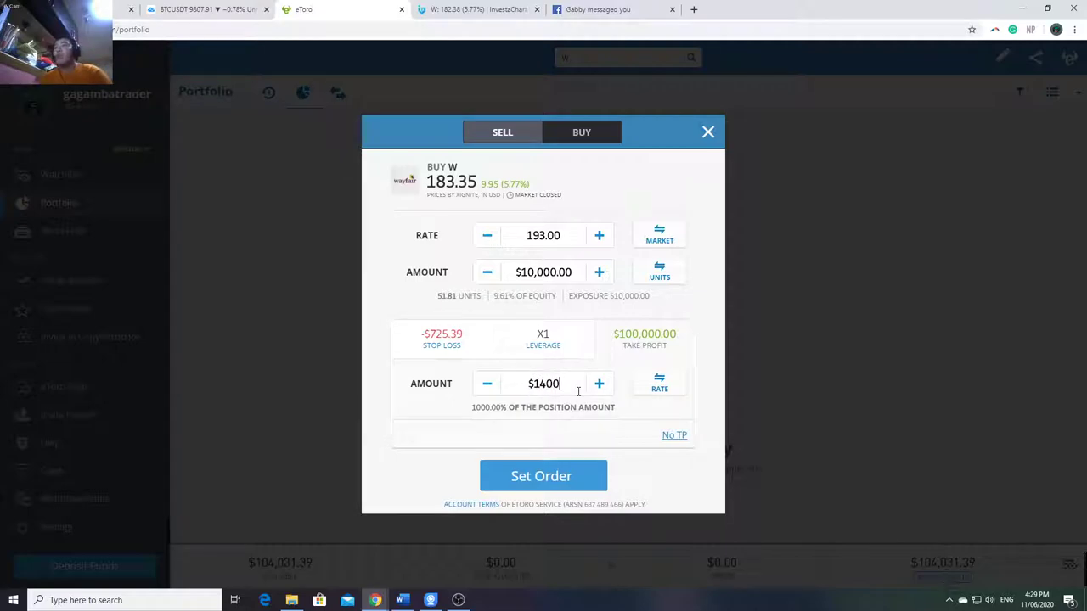
click(579, 422)
click(659, 386)
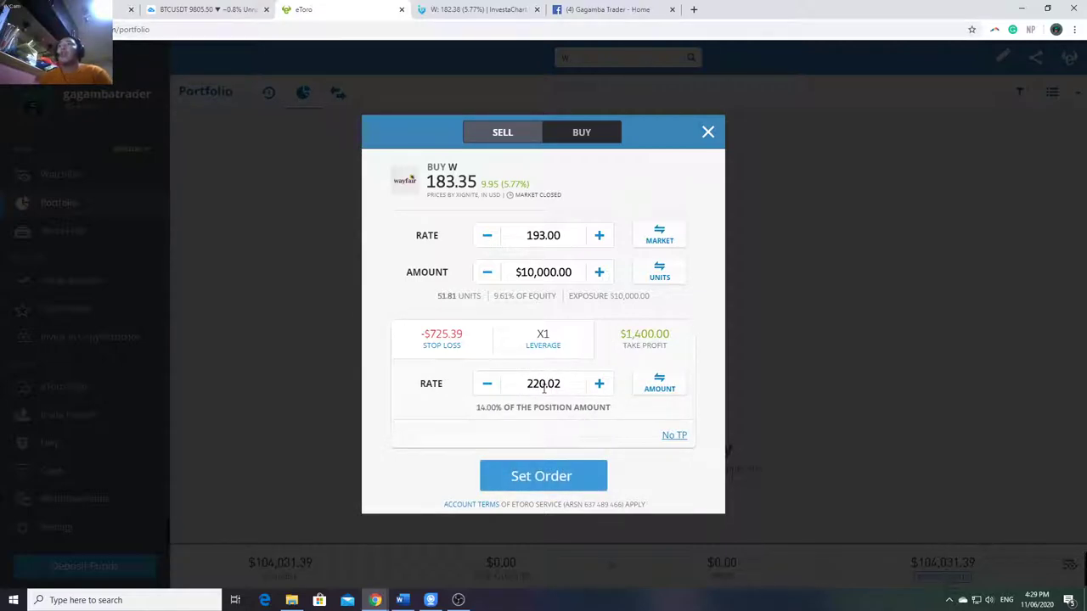
On the Investagrams chart, set the long position's profit level price to 220.
click(475, 9)
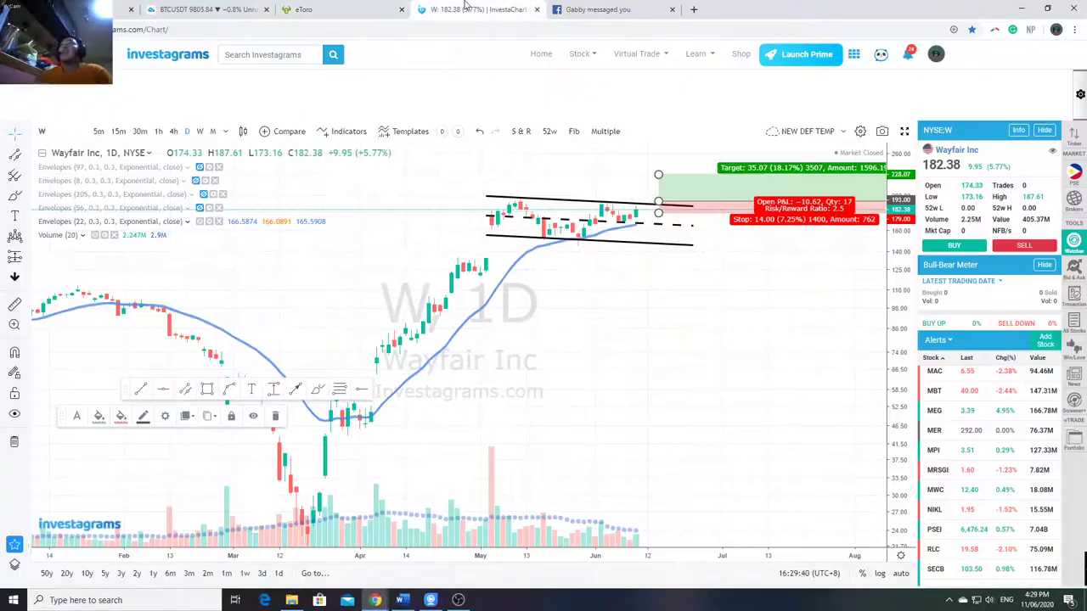
double_click(794, 208)
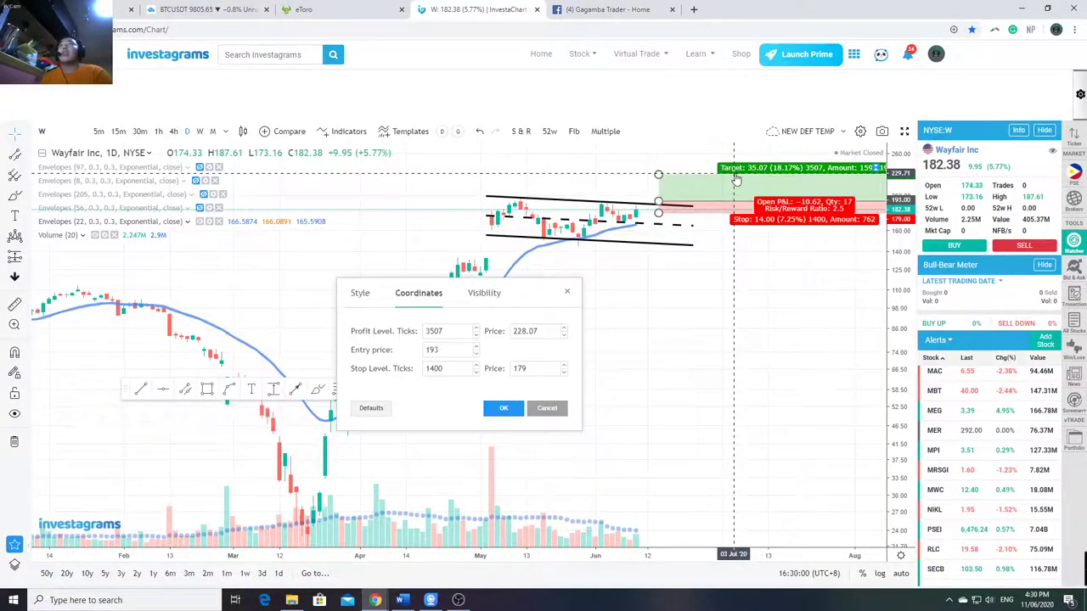
click(536, 331)
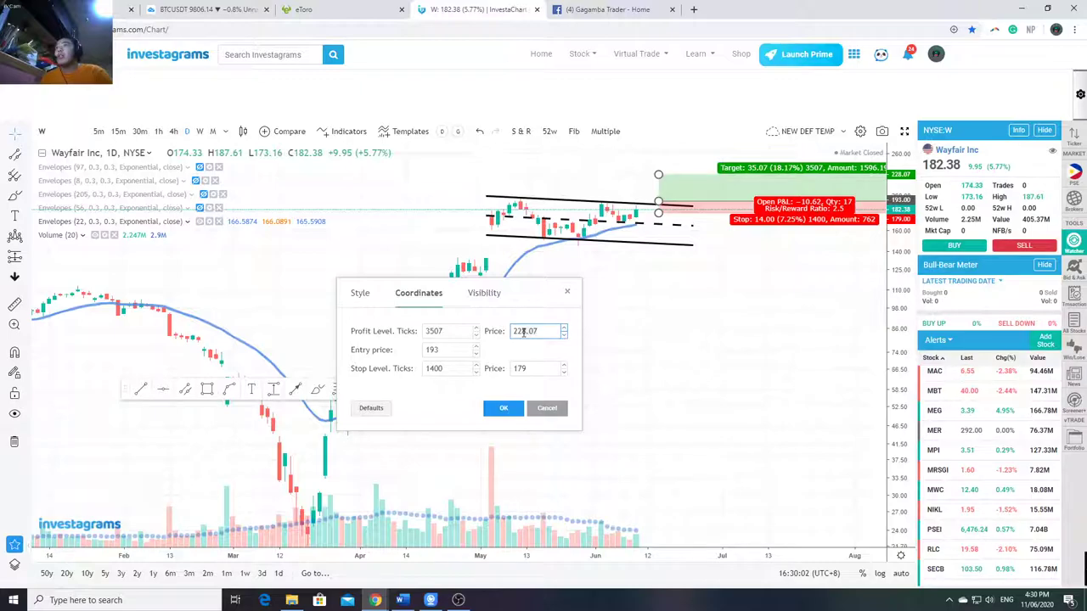
key(BackSpace)
key(BackSpace)
key(BackSpace)
key(BackSpace)
key(BackSpace)
key(BackSpace)
text(220)
click(503, 407)
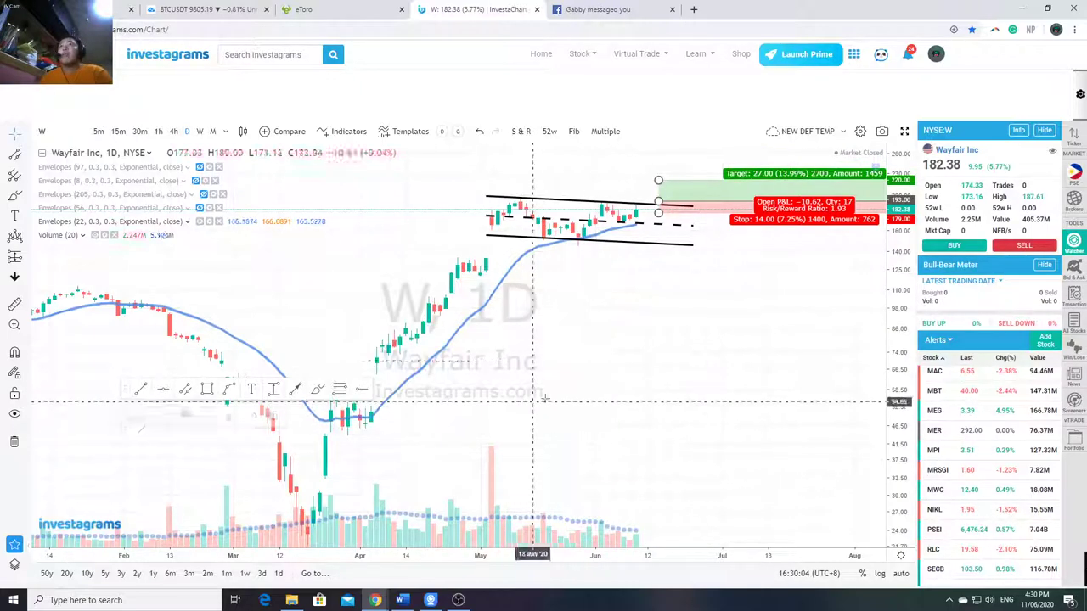
click(736, 221)
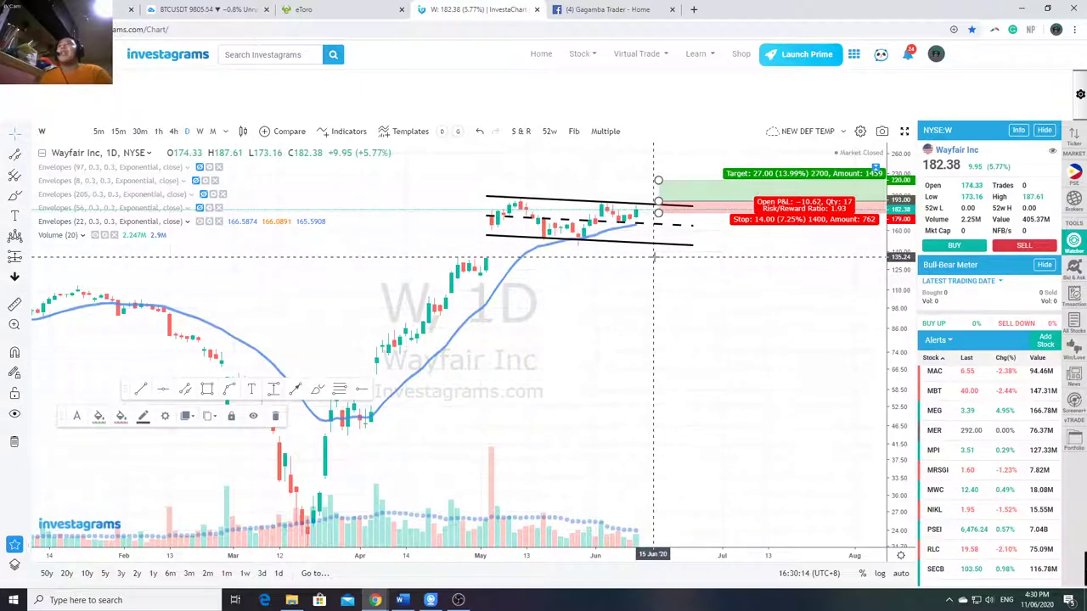
click(653, 346)
Place a text note below the price channel on the W chart and begin it with "W (".
click(15, 216)
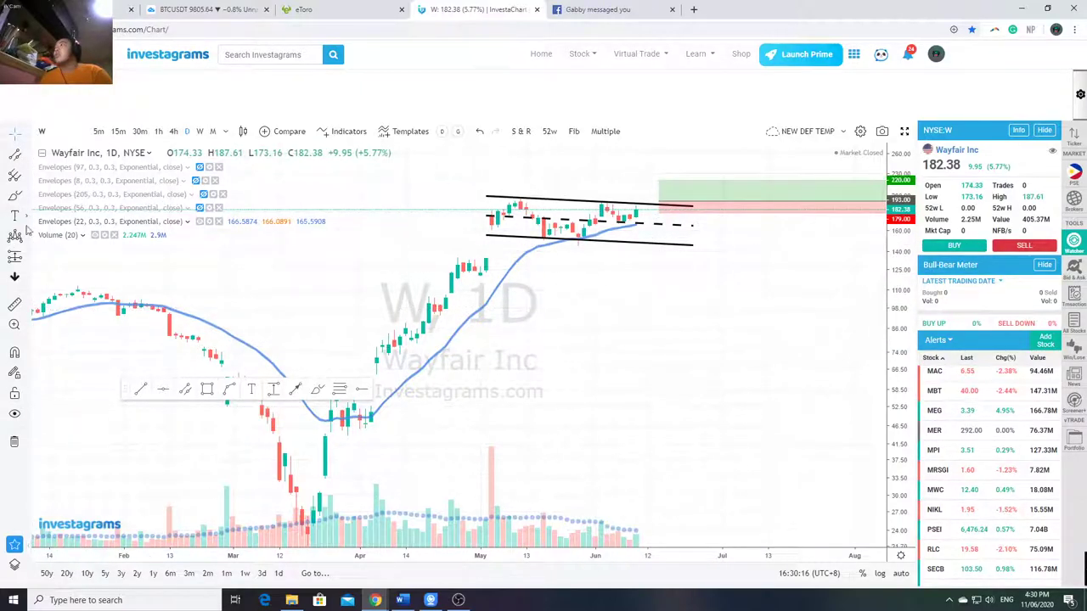
click(498, 374)
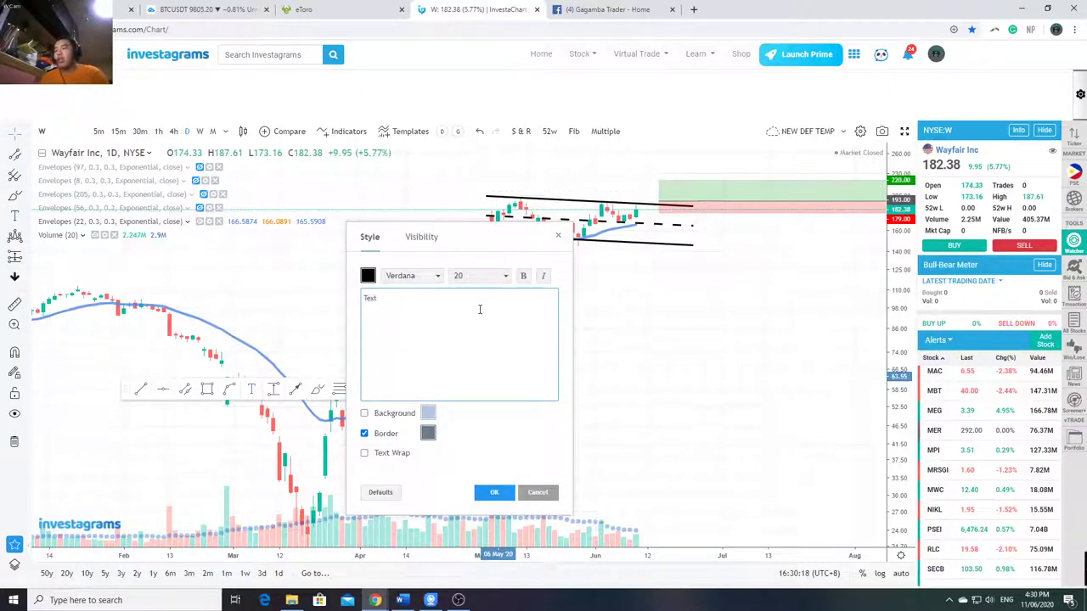
text(W ()
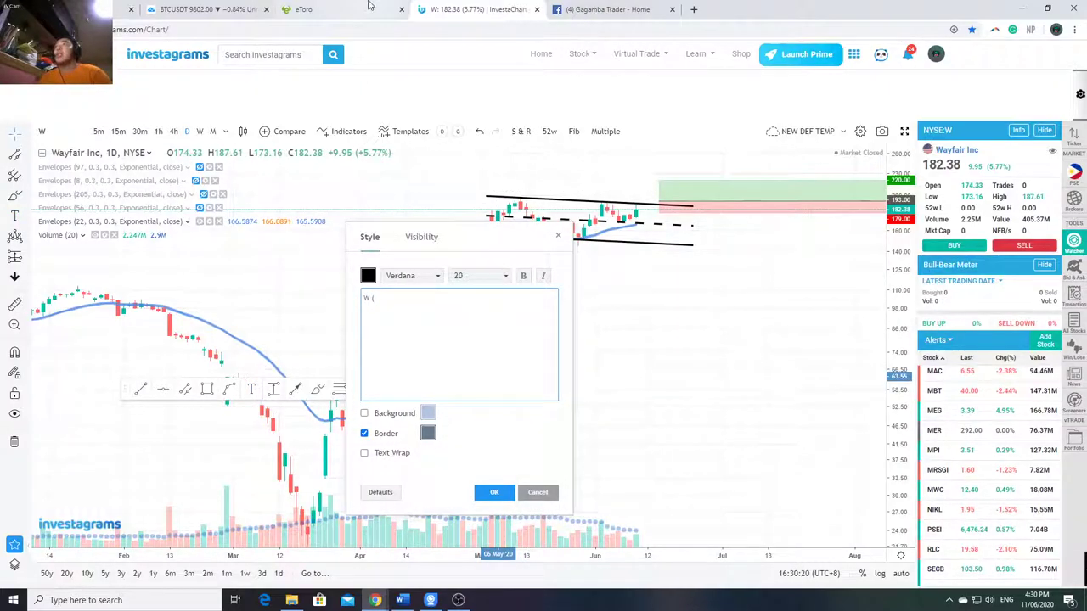
Switch to TradingView, collapse the stock screener, load the W chart and look up Wayfair's next earnings date.
click(240, 7)
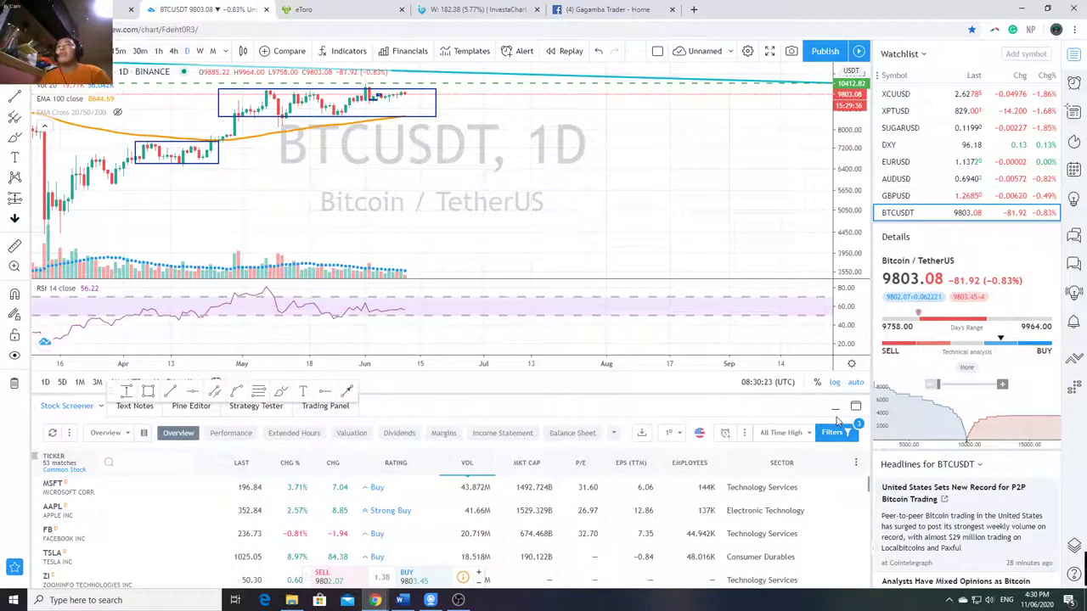
click(836, 412)
text(W)
key(Return)
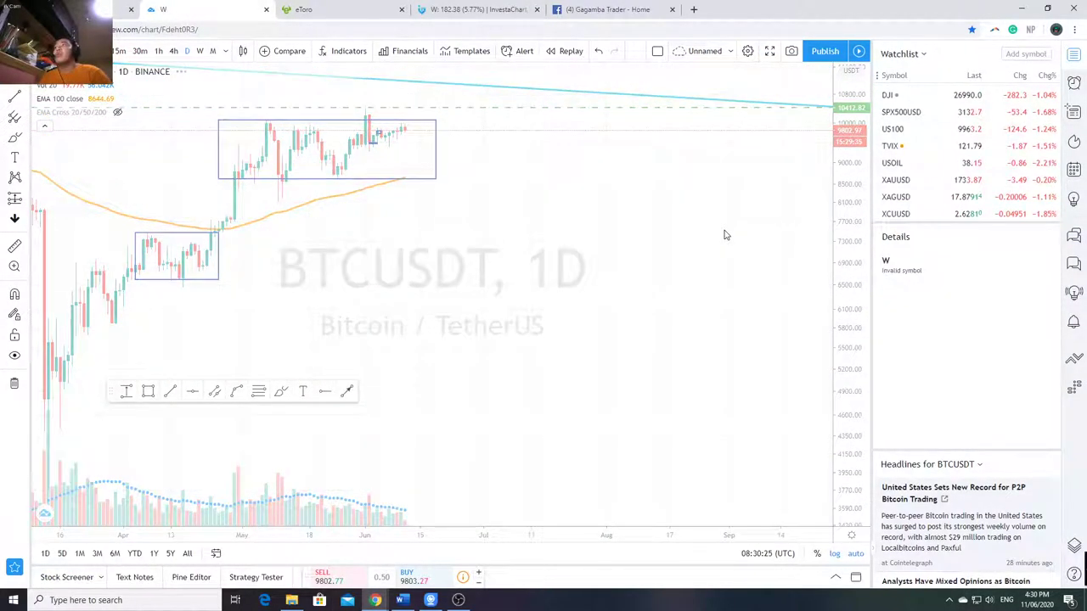
scroll(675, 475, down, 3)
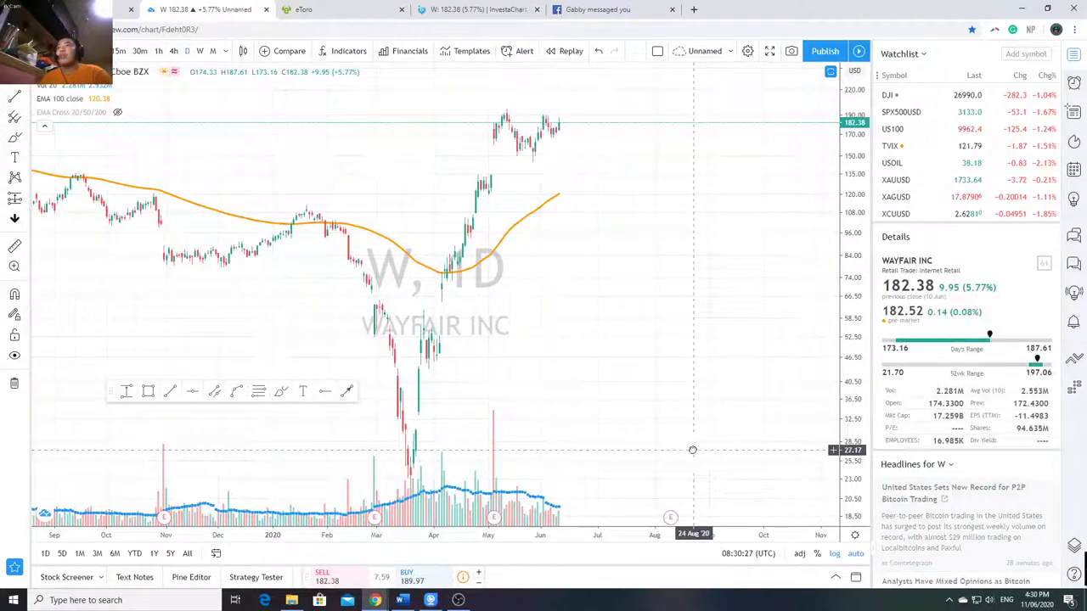
drag(692, 450, 657, 501)
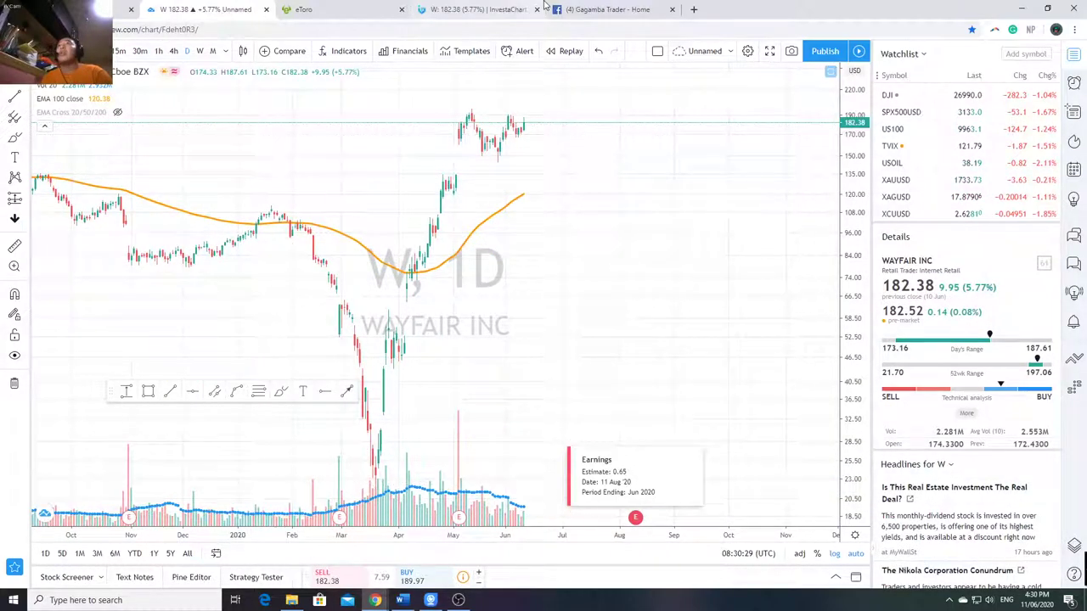
Back in the Investagrams chart note, complete the heading with "08/11/20)" and add the lines "Entry 193" and "SL 179".
click(475, 9)
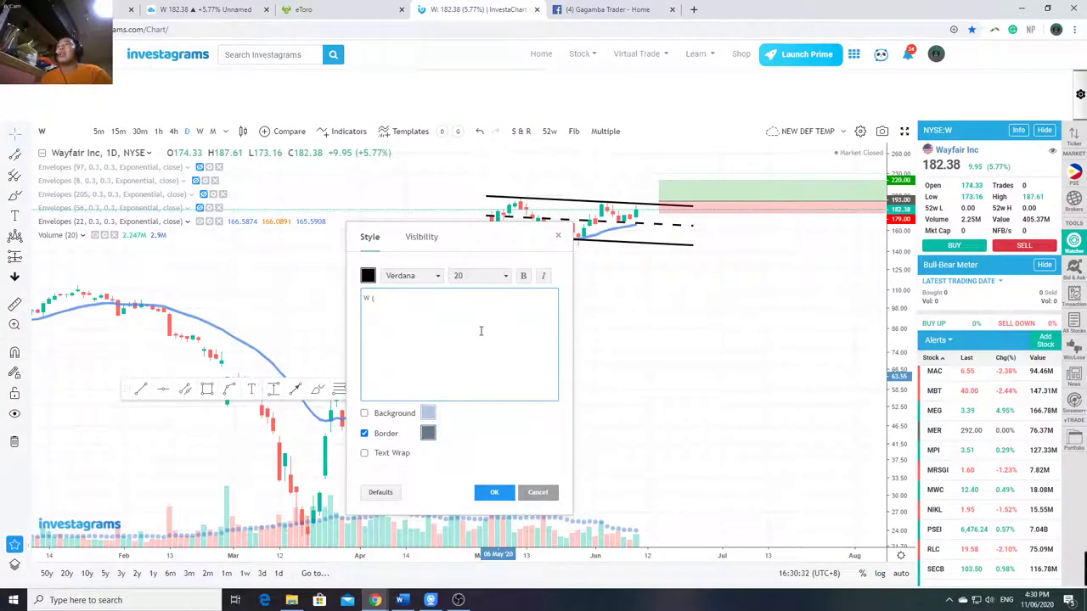
text(08/11/)
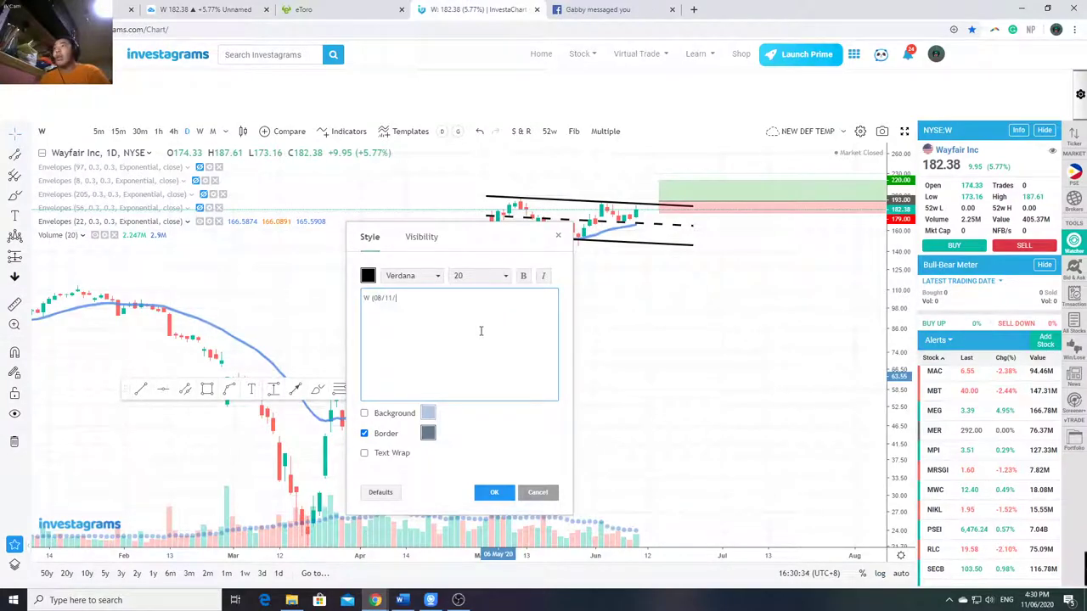
text(20))
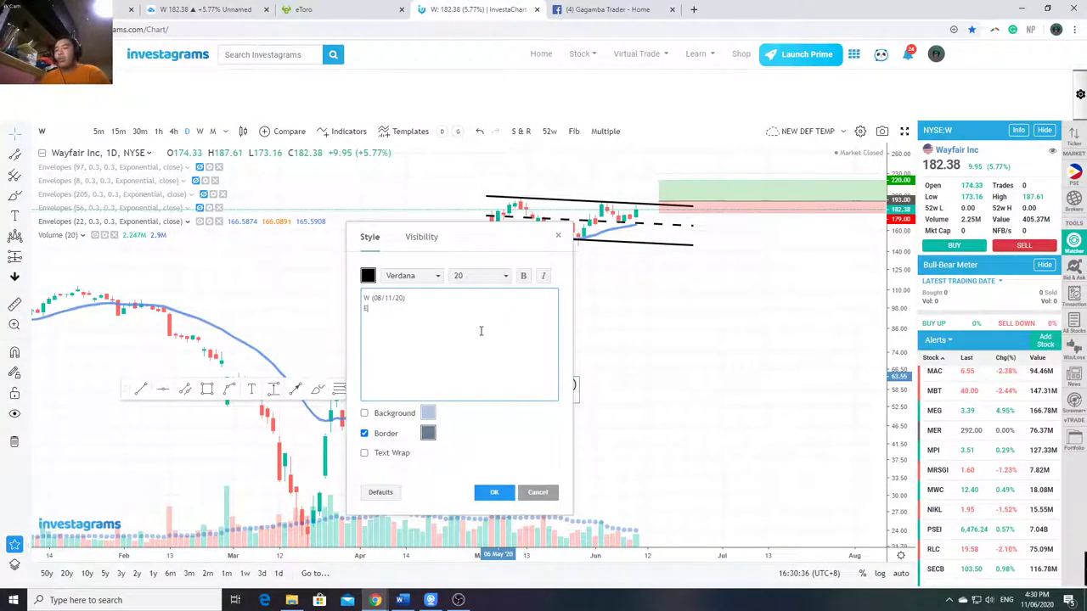
key(BackSpace)
text(Entry )
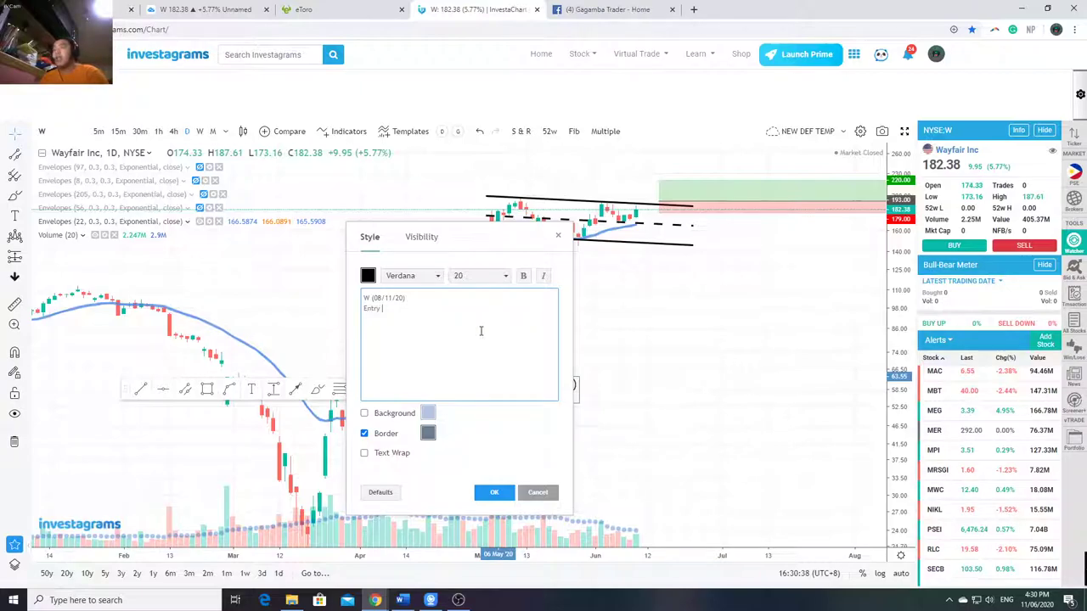
text(193 SL 179)
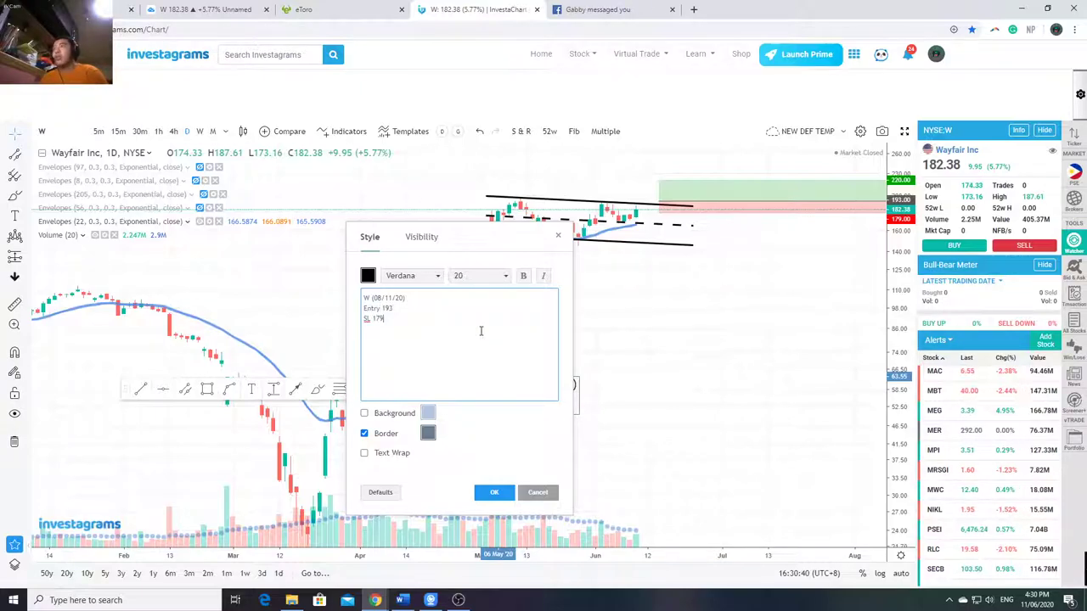
Add the line "TP 220 HALF, TS HALF (EMA20)" to the note and apply it to the chart.
key(Return)
text(TP 220)
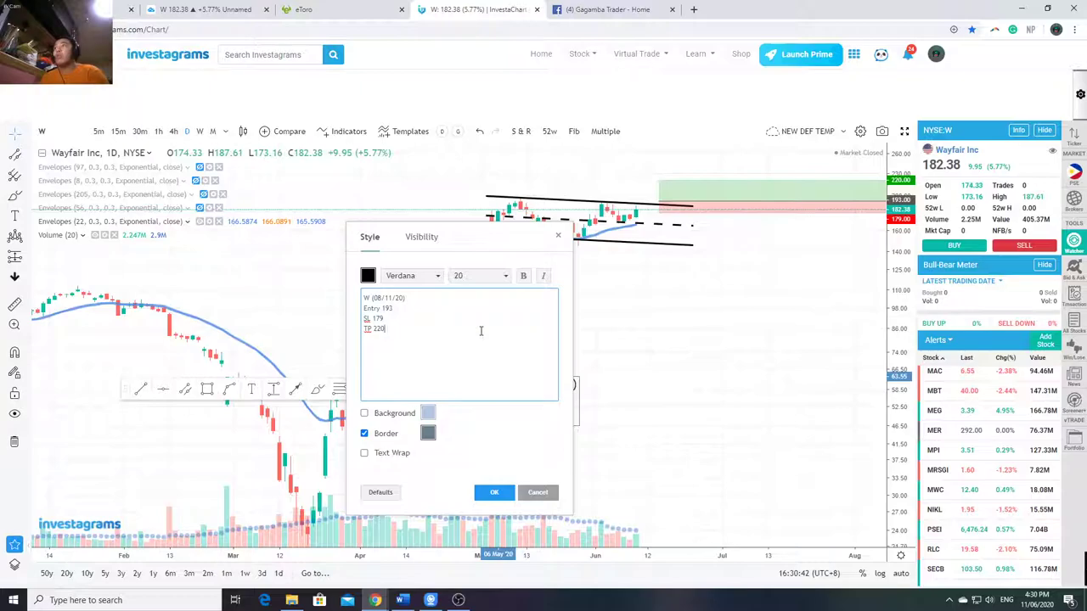
text( HALF, TS HALF)
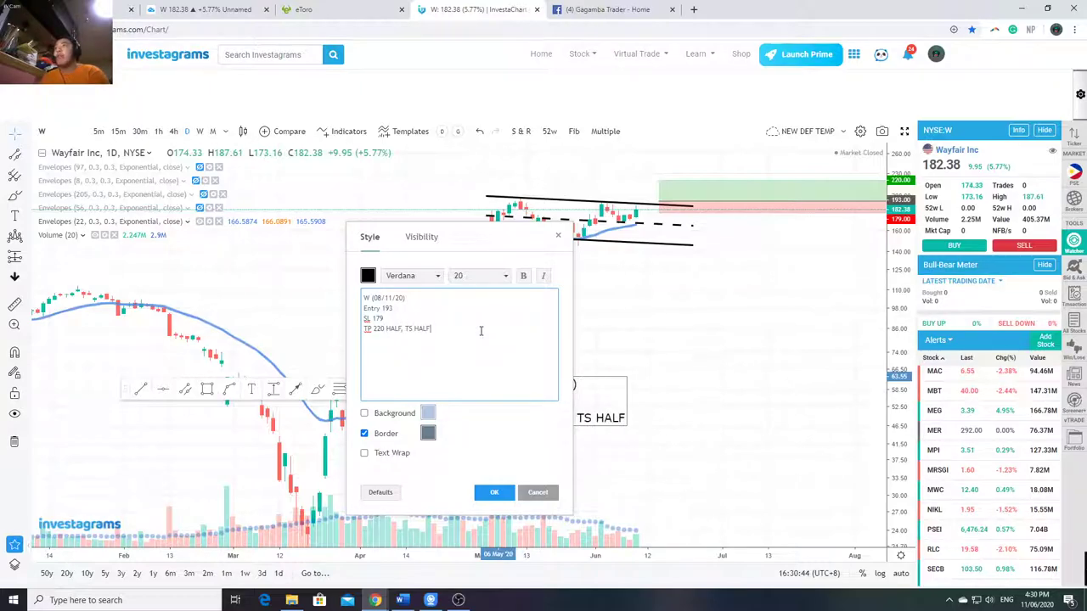
text( (em)
key(BackSpace)
key(BackSpace)
text(EMA)
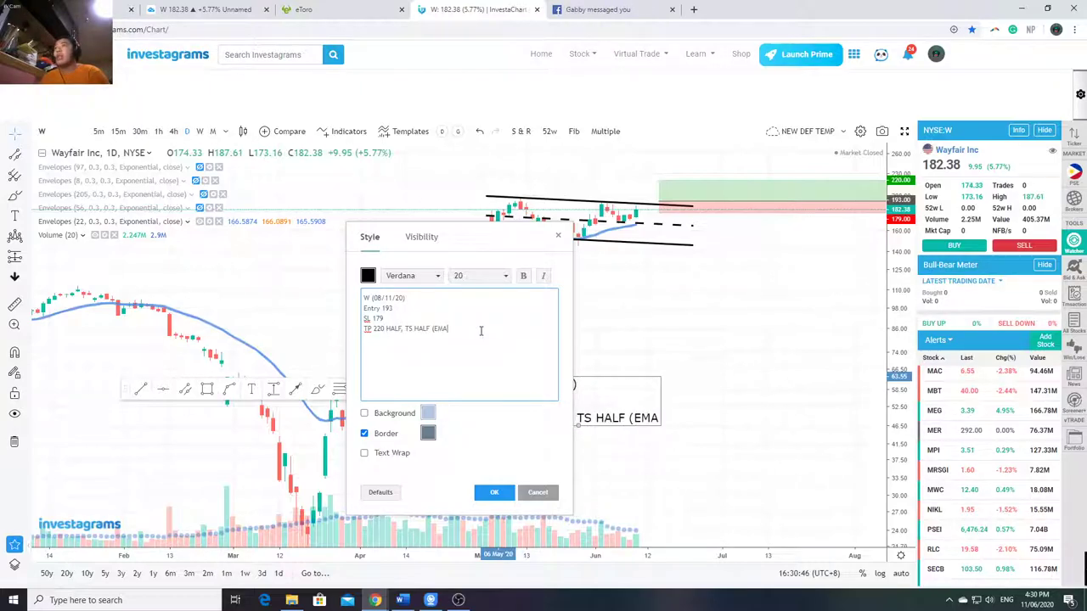
text(20))
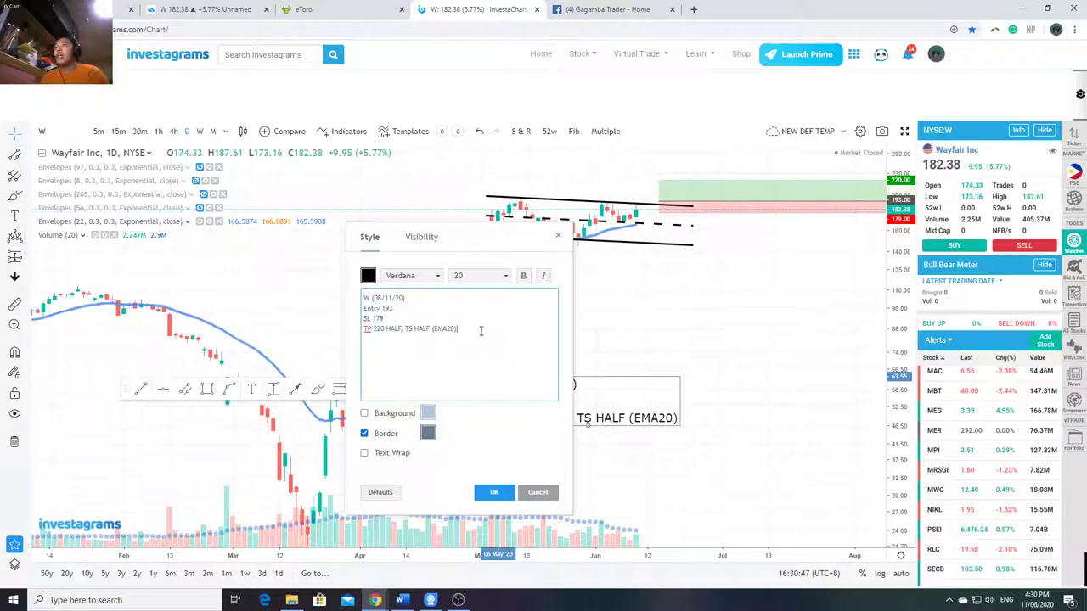
click(496, 491)
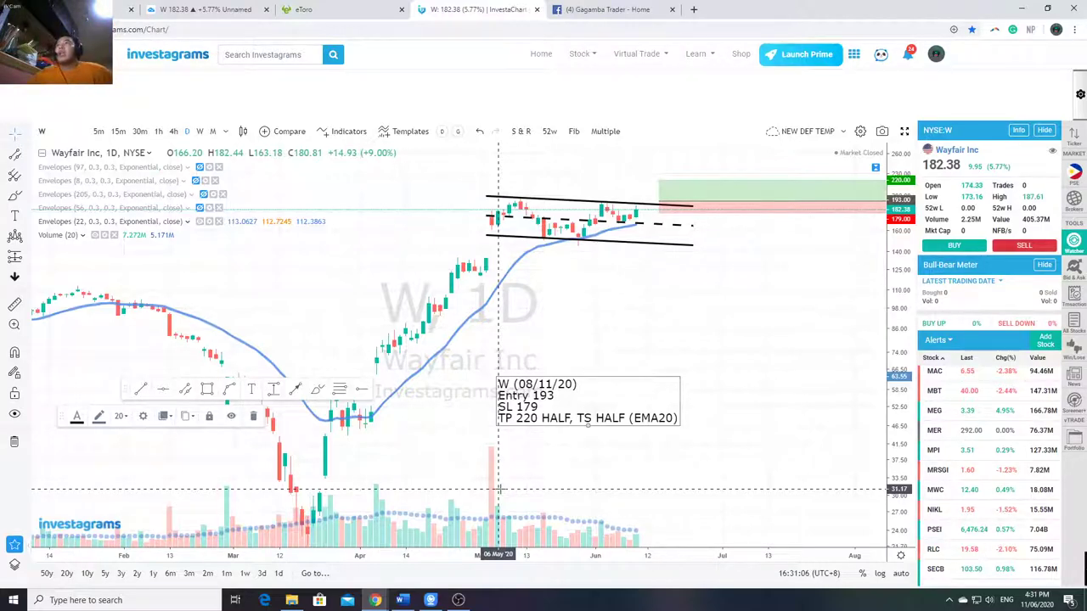
Move the note up closer to the channel and insert "EARNINGS REPORT" before the date in its heading.
drag(555, 399, 556, 328)
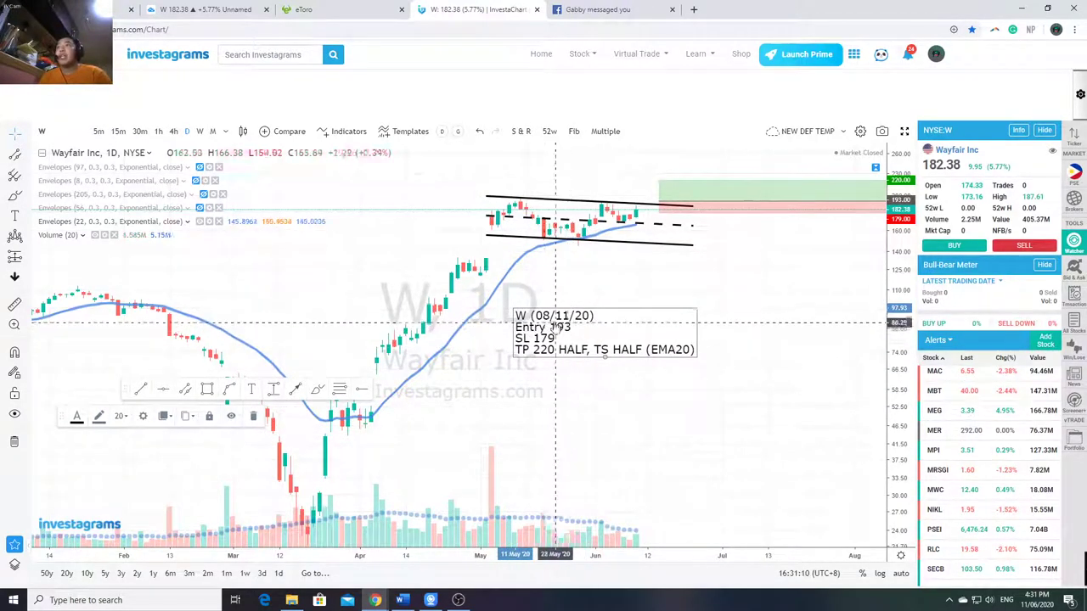
double_click(556, 328)
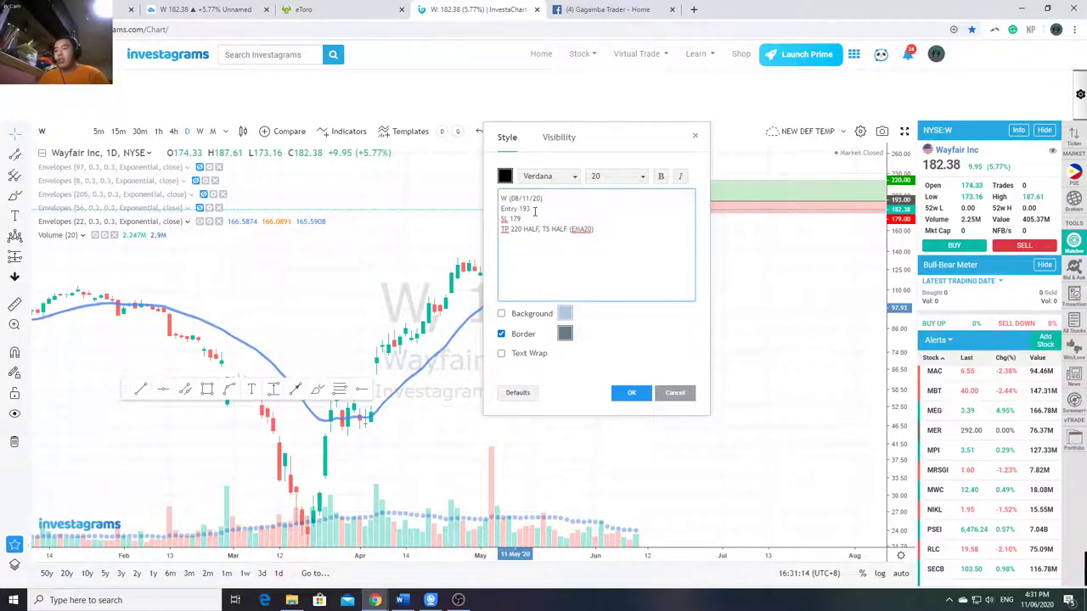
text(EARNINGS REPORT)
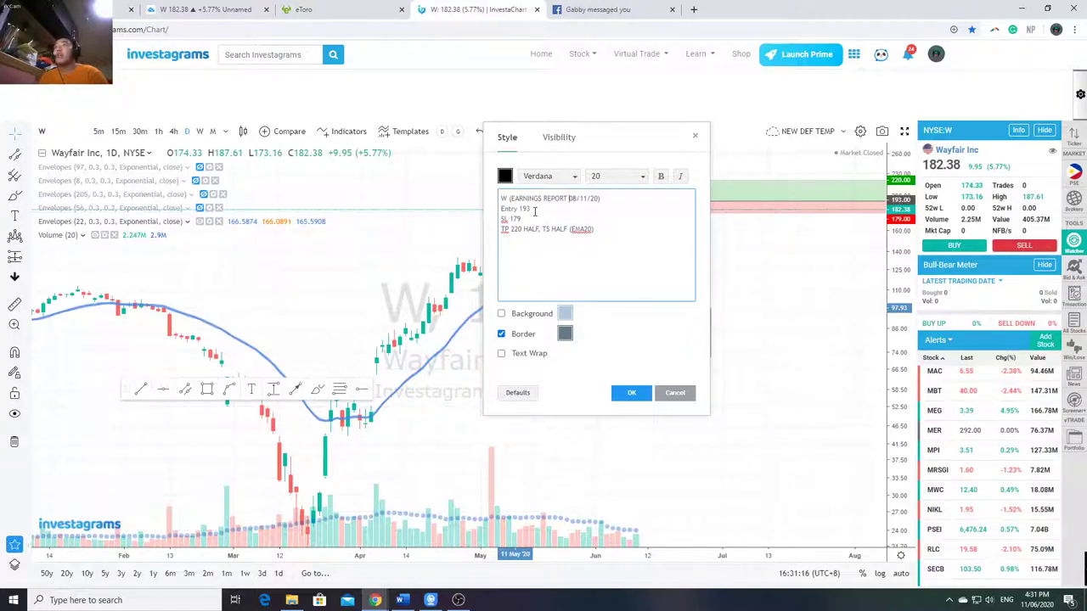
click(631, 392)
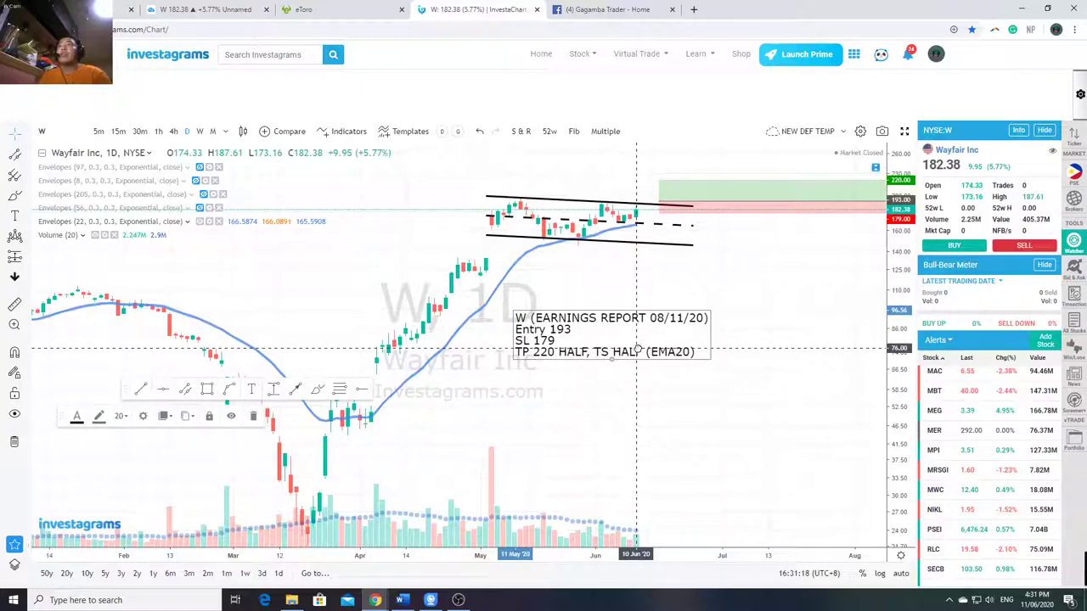
Reposition the trade plan note slightly left and up, closer beneath the price channel on the W chart.
drag(637, 348, 631, 348)
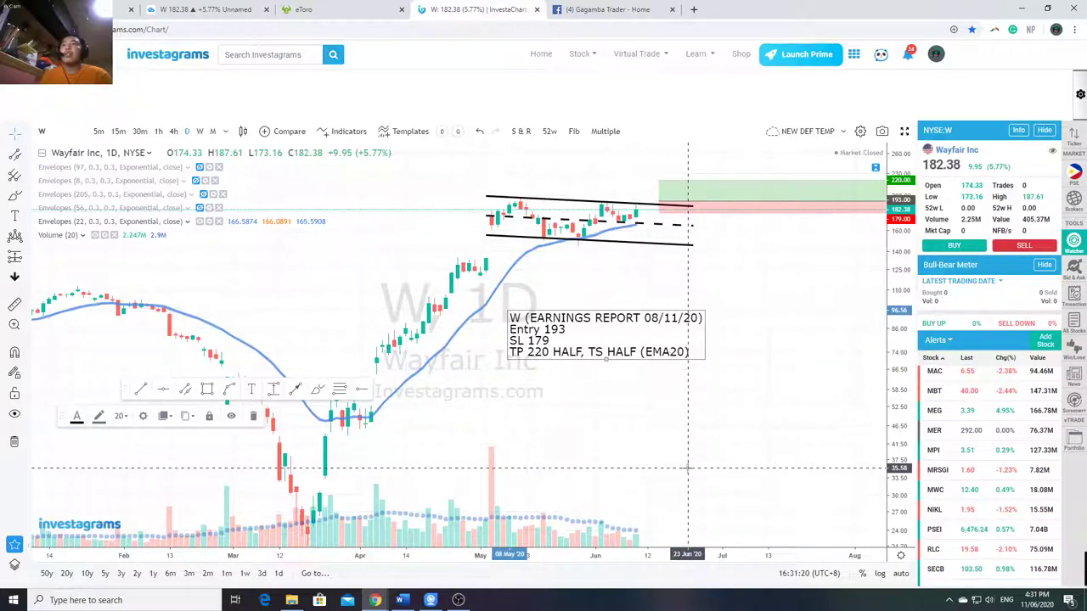
click(673, 374)
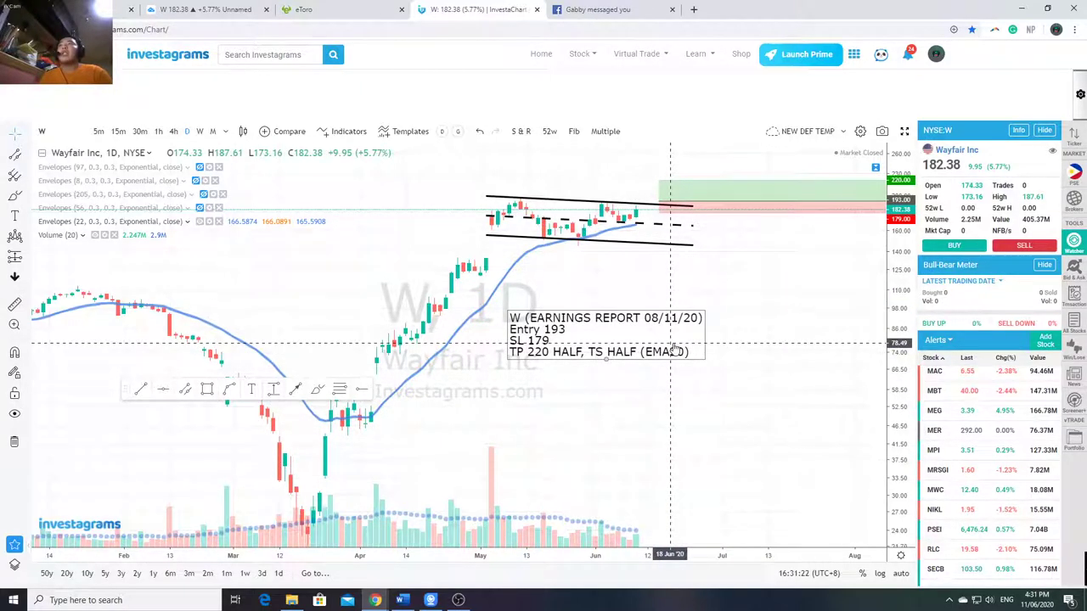
drag(673, 349, 673, 331)
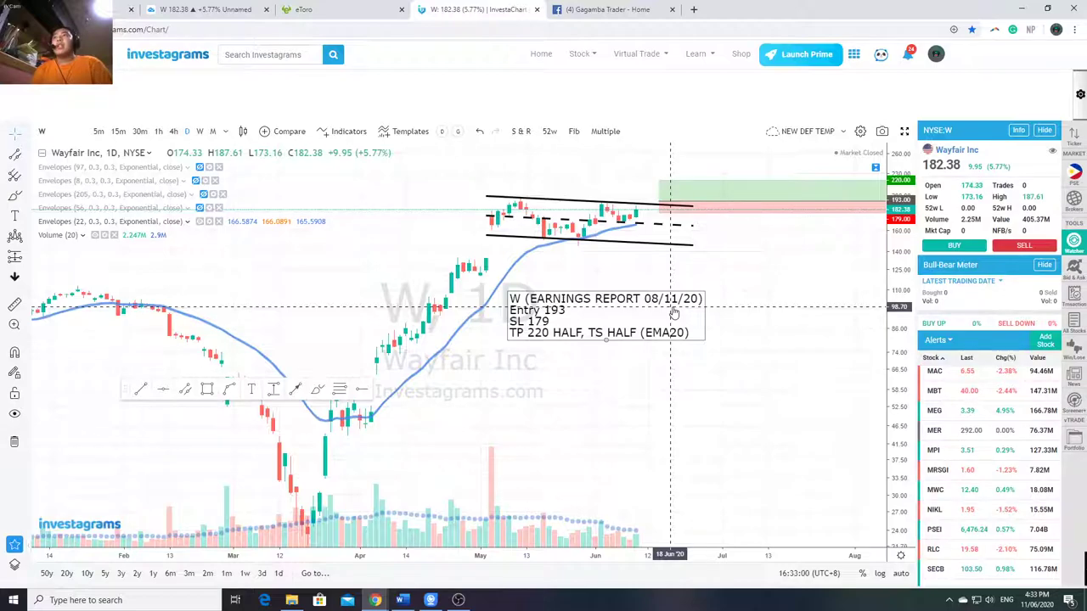
Check the session outline in Word and the recording status in OBS Studio.
click(402, 601)
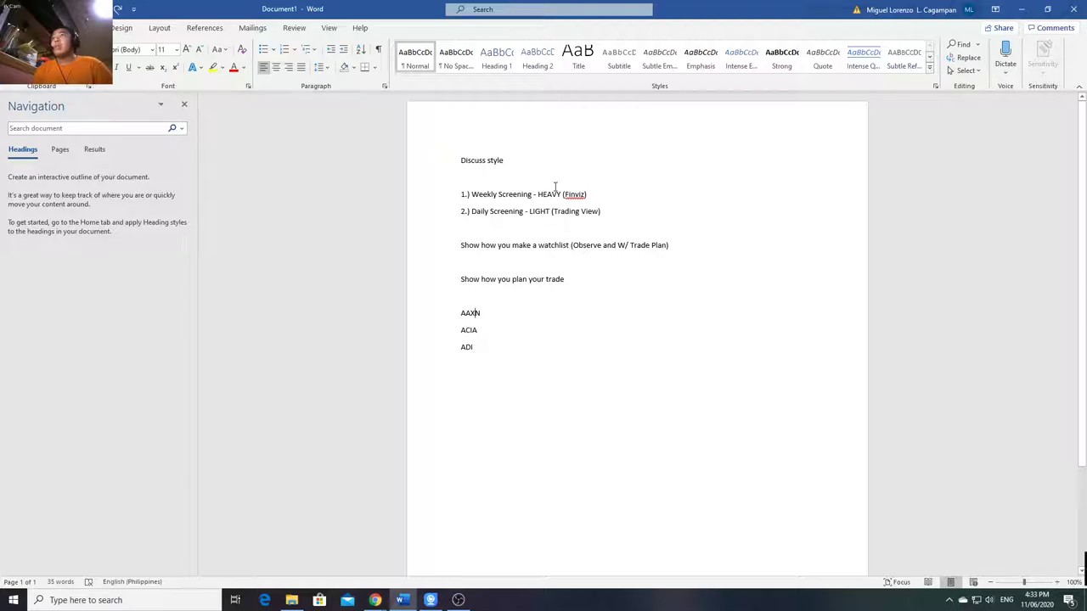
click(457, 600)
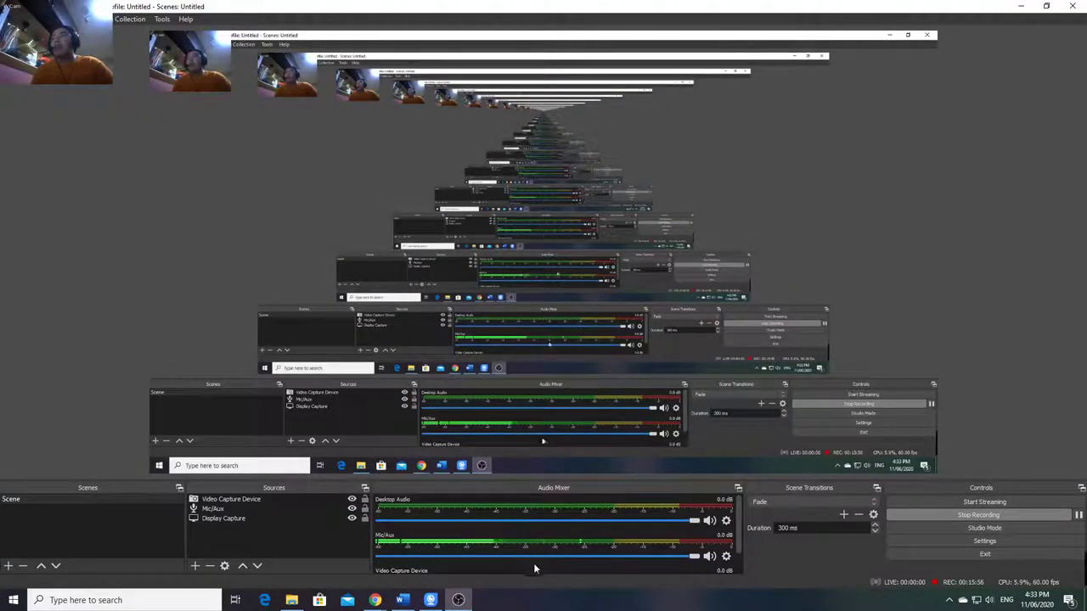
click(323, 556)
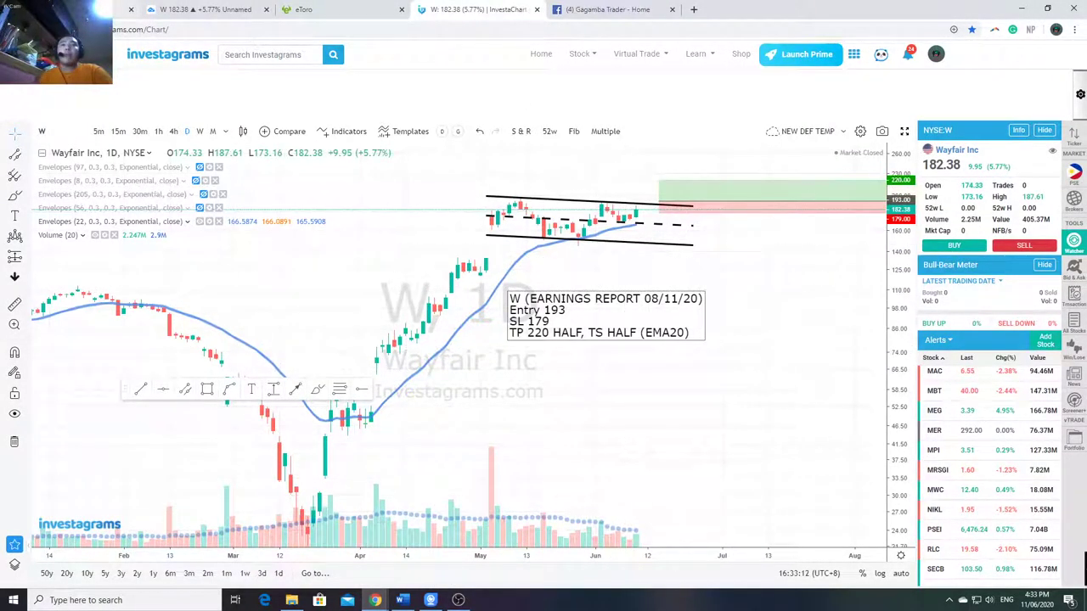
Review the available watchlist groups beside the Investagrams W chart while keeping the Alerts group selected.
scroll(987, 410, up, 5)
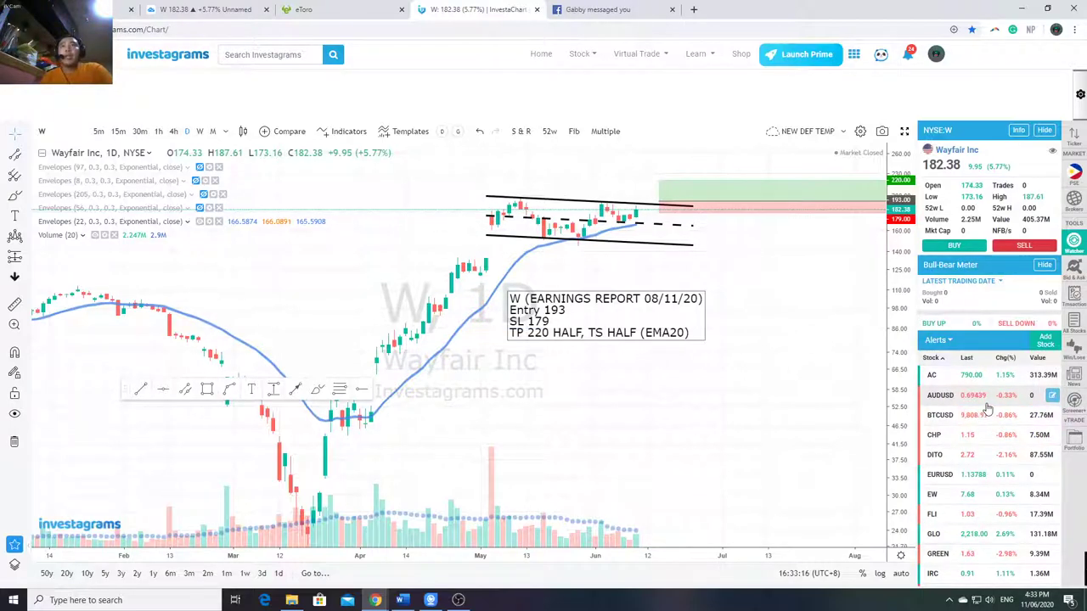
click(939, 340)
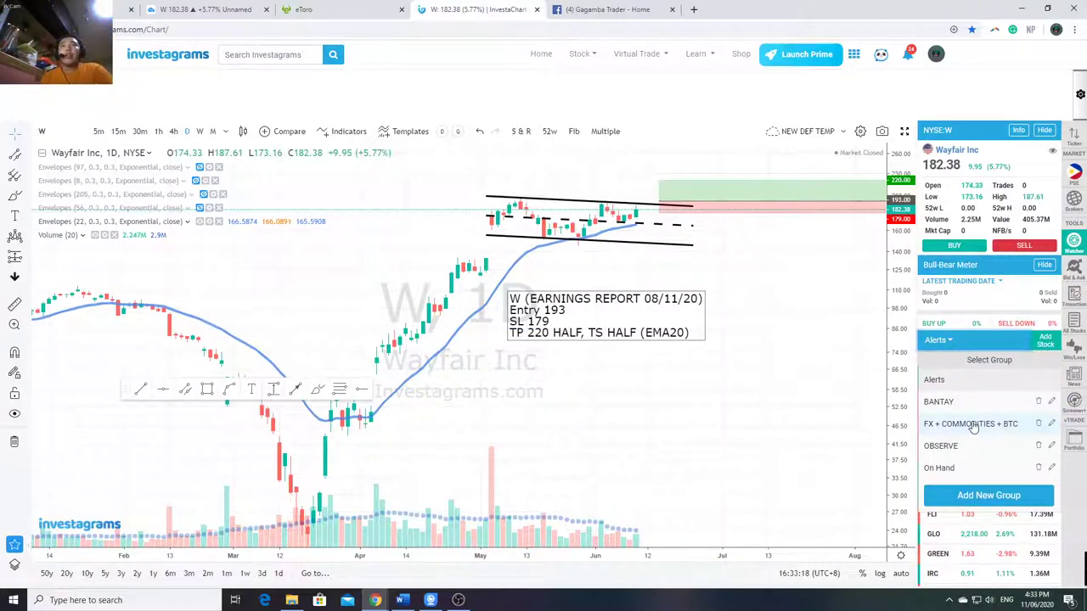
click(943, 348)
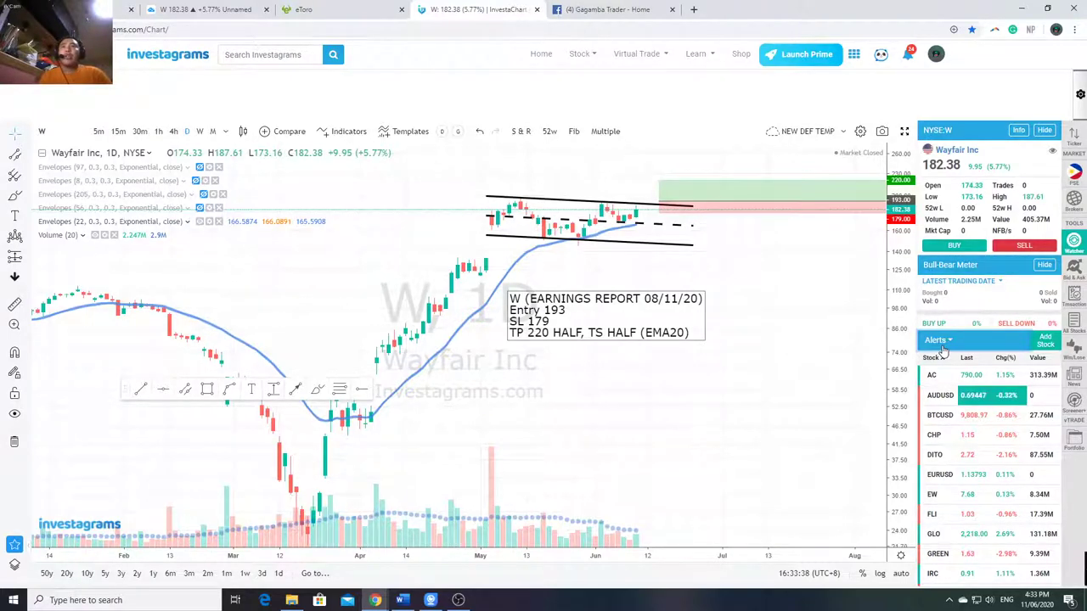
Open the InvestaPrime pricing page and compare the prices and features of its three subscription plans.
click(117, 6)
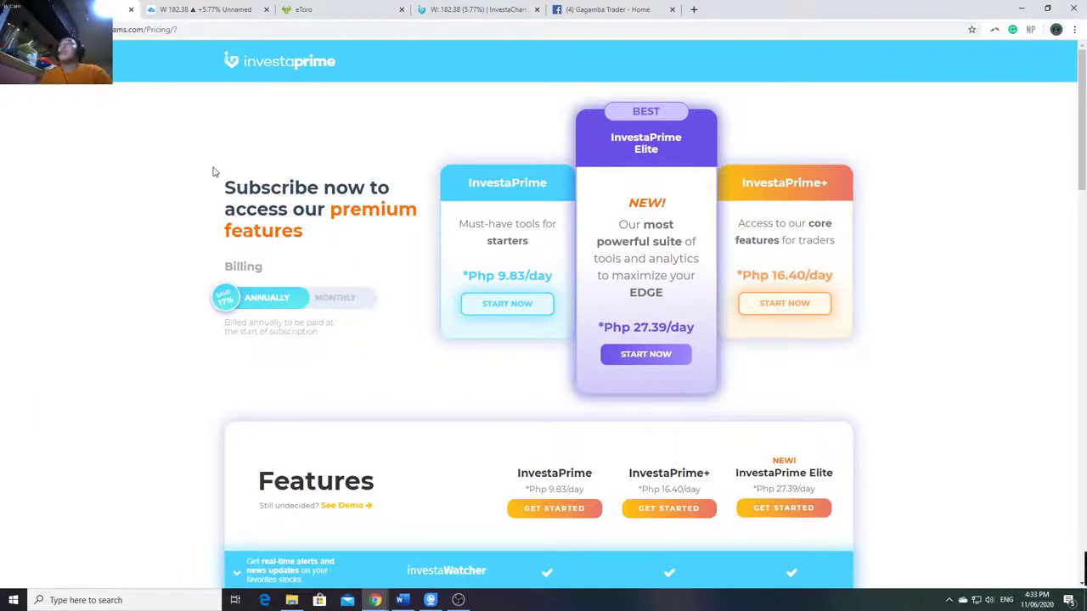
click(265, 76)
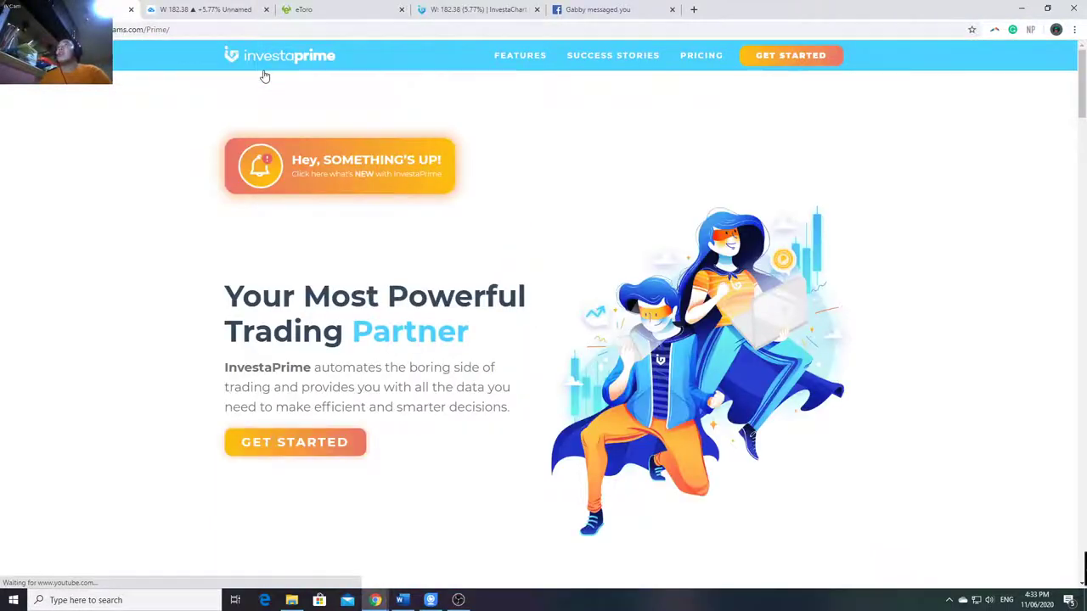
click(701, 55)
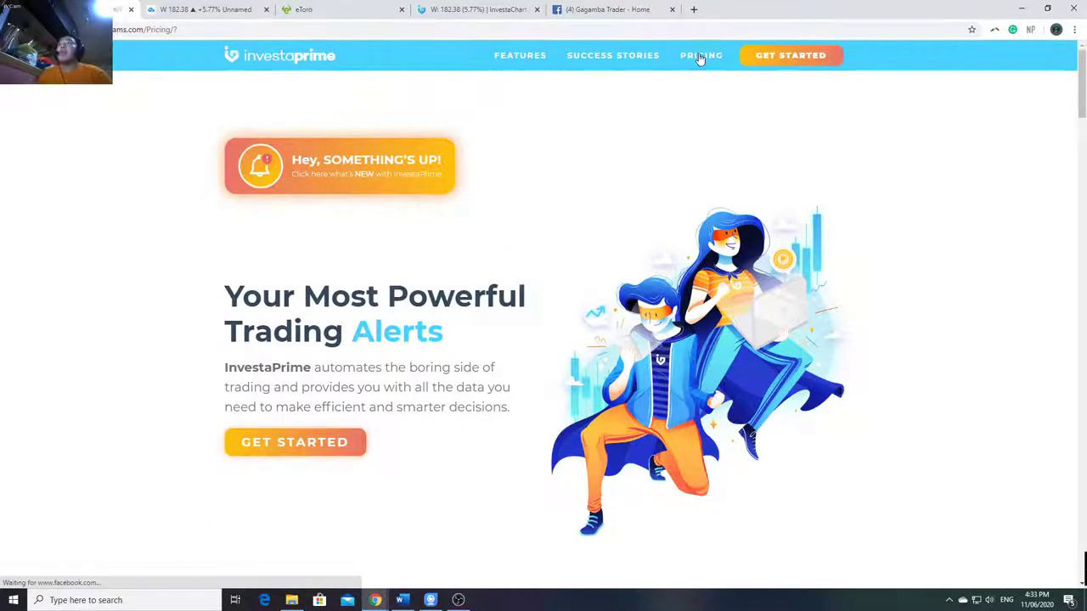
scroll(653, 176, down, 2)
scroll(501, 262, down, 3)
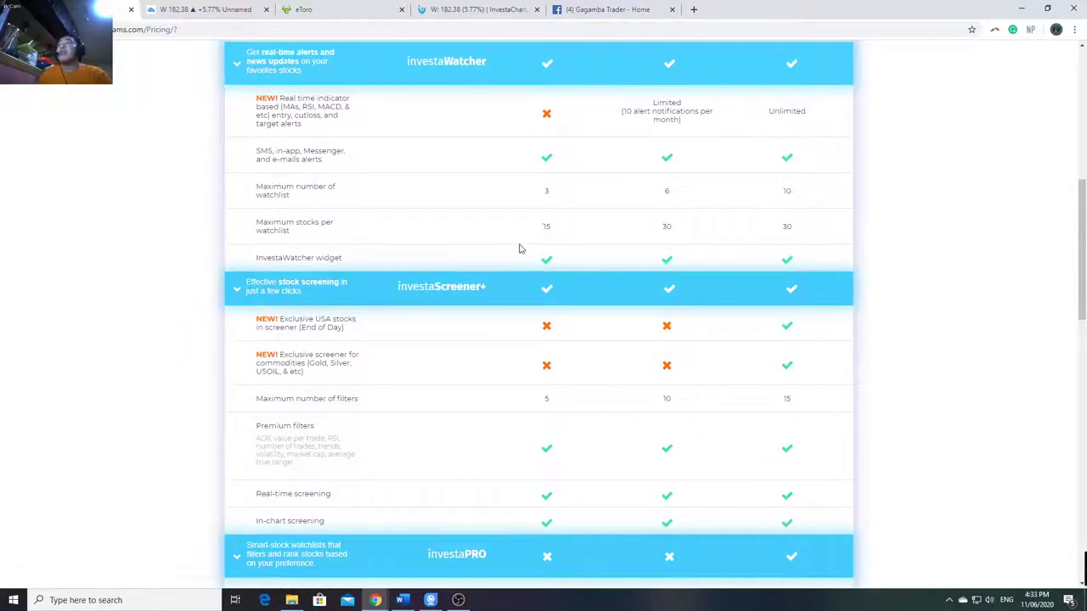
scroll(638, 272, up, 3)
scroll(701, 289, down, 2)
scroll(699, 283, up, 3)
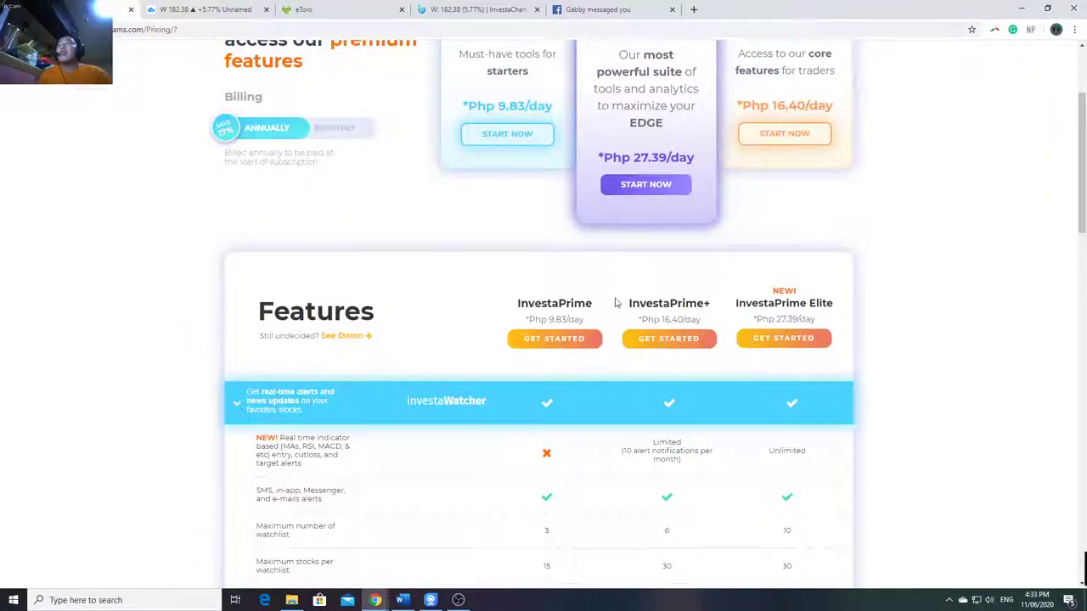
scroll(510, 237, down, 2)
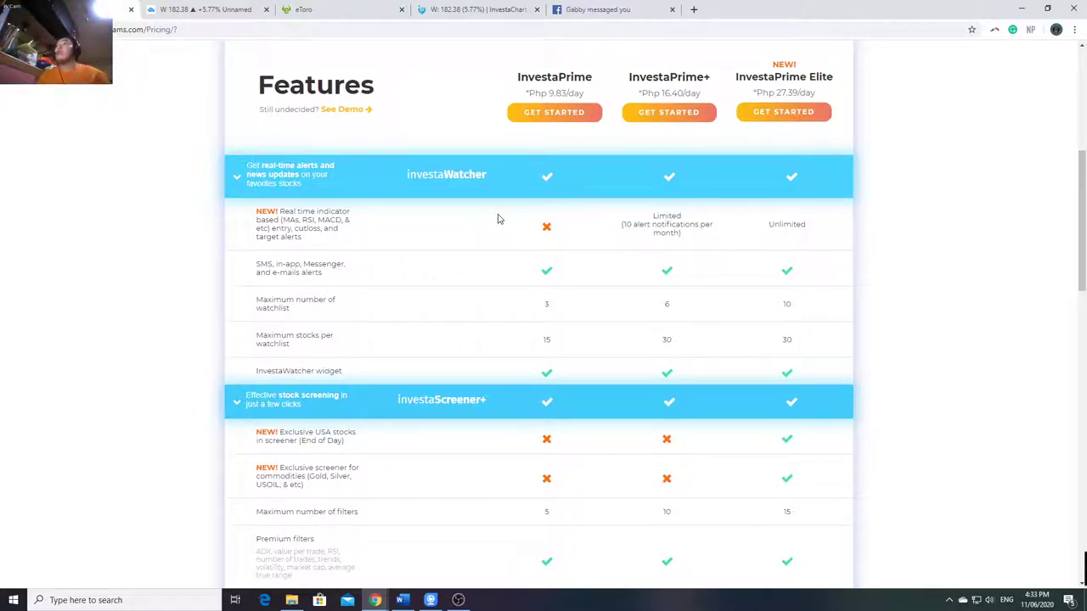
Examine the InvestaWatcher feature rows in the plan comparison, covering alerts and watchlist limits.
double_click(441, 173)
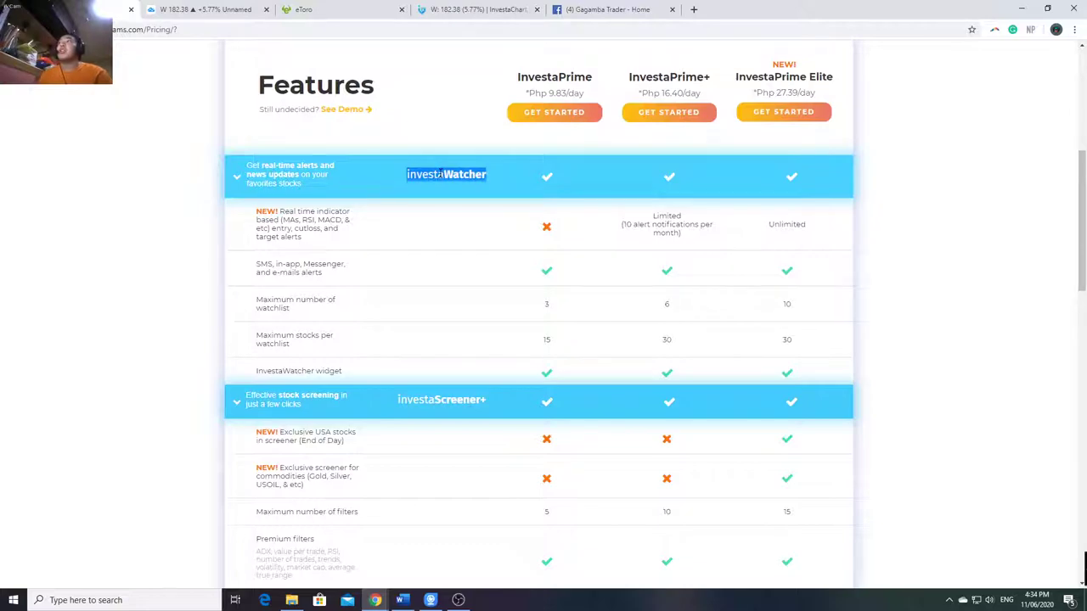
click(460, 183)
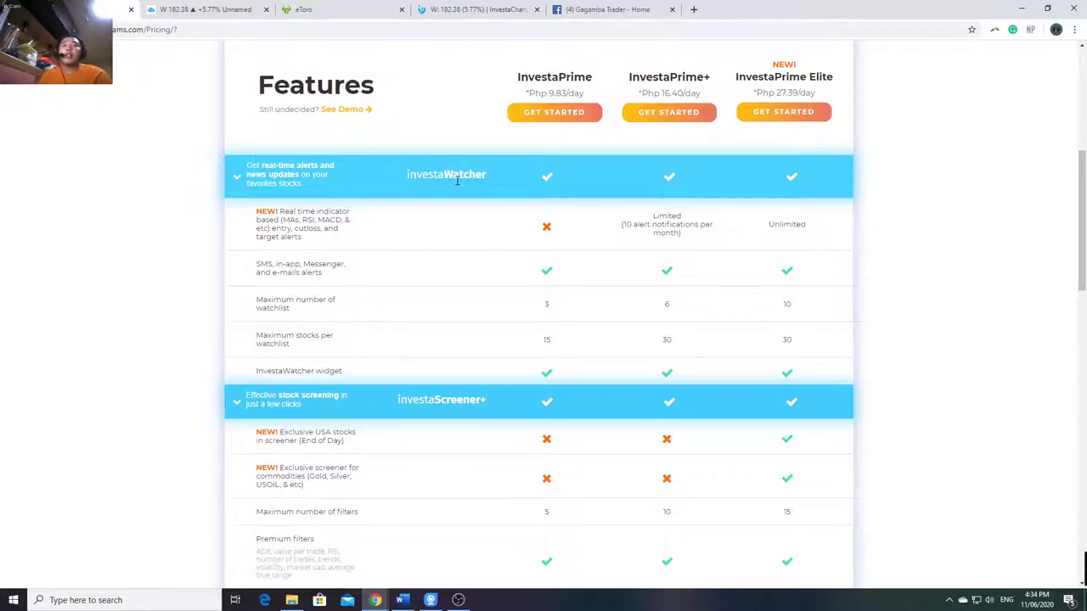
double_click(453, 174)
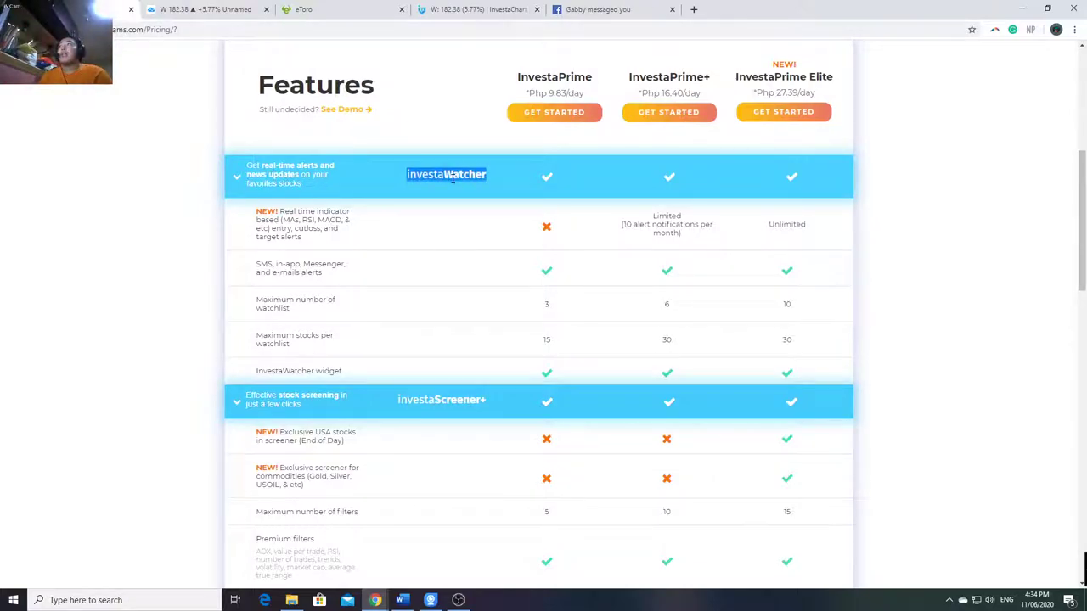
click(453, 177)
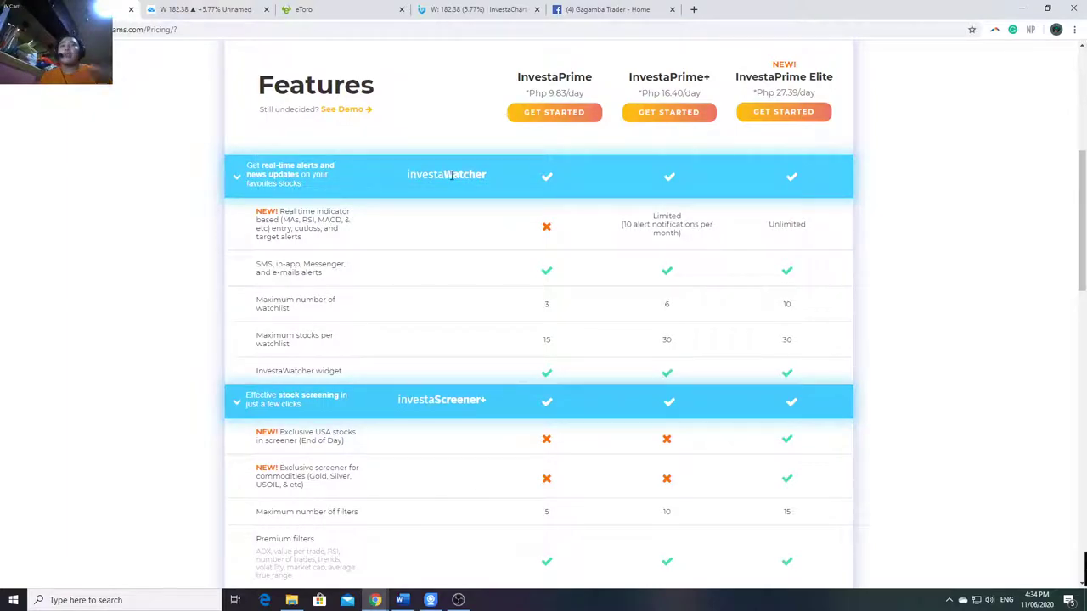
scroll(451, 176, down, 2)
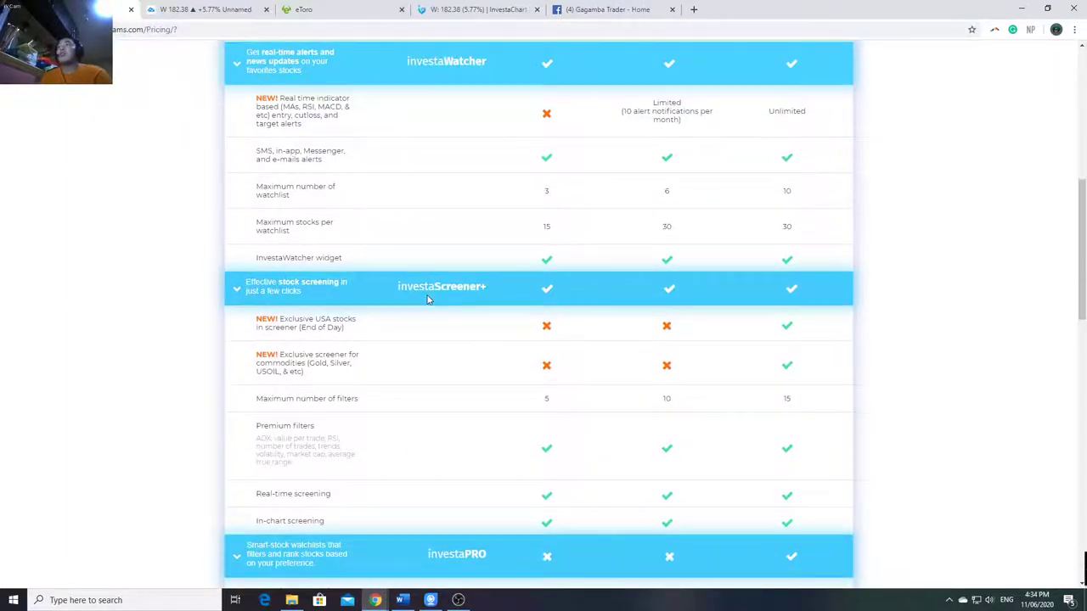
scroll(451, 177, up, 2)
double_click(459, 174)
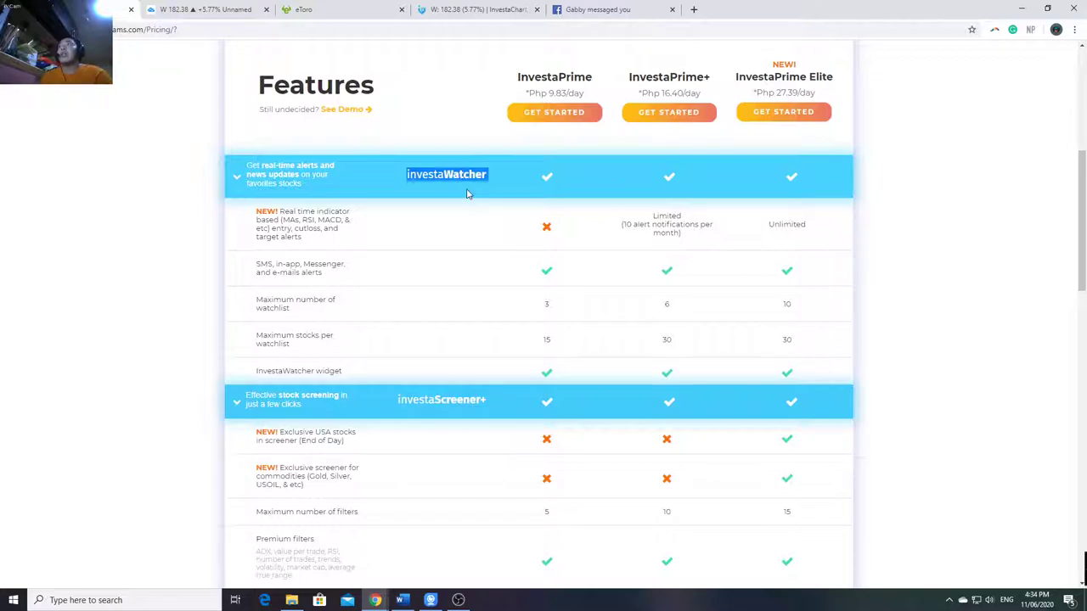
click(456, 172)
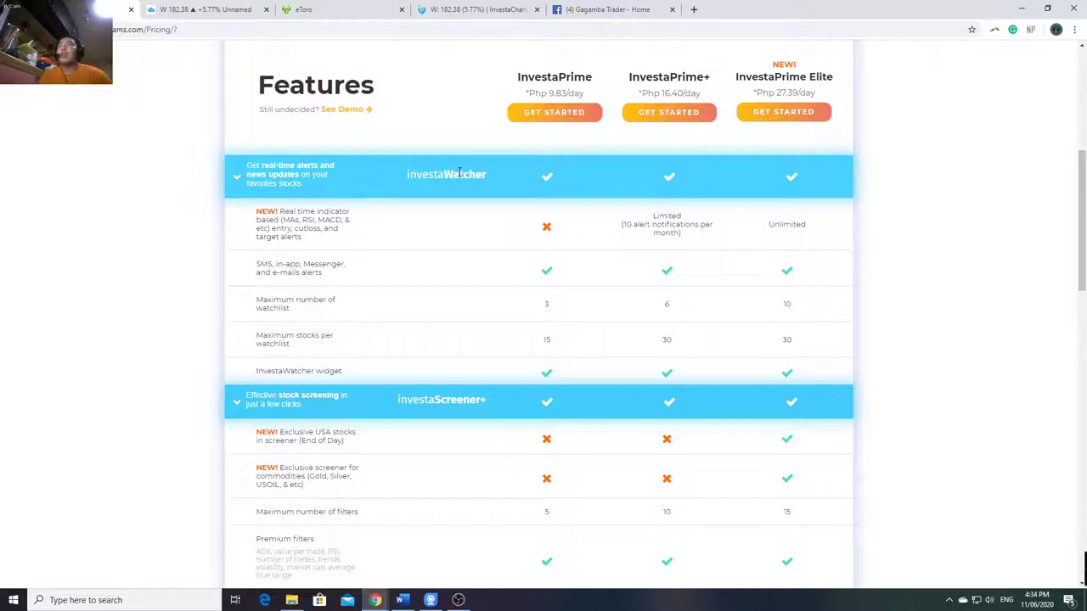
double_click(459, 173)
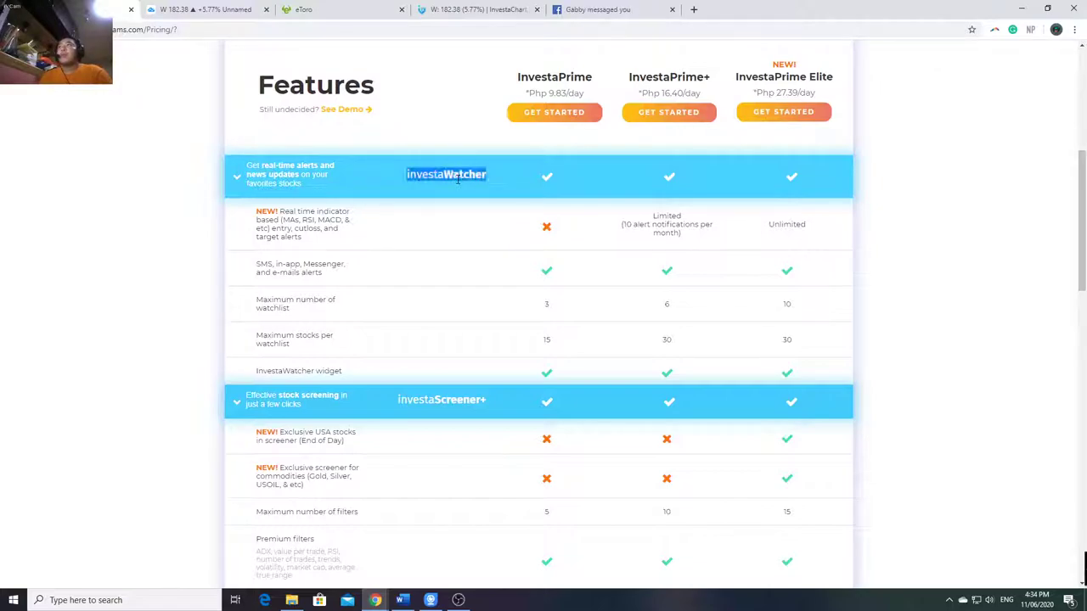
click(463, 196)
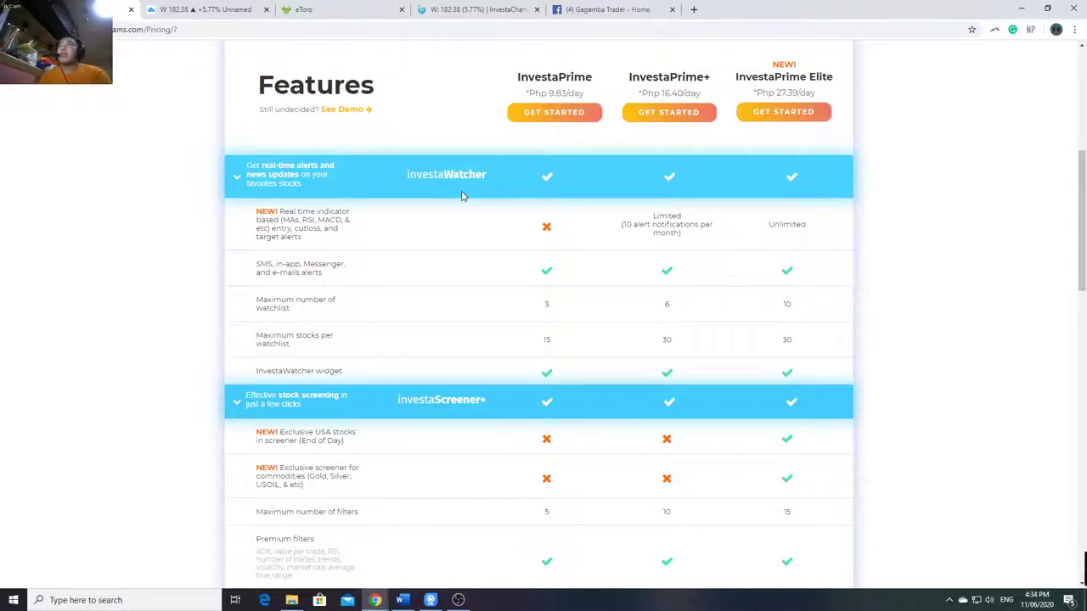
double_click(459, 174)
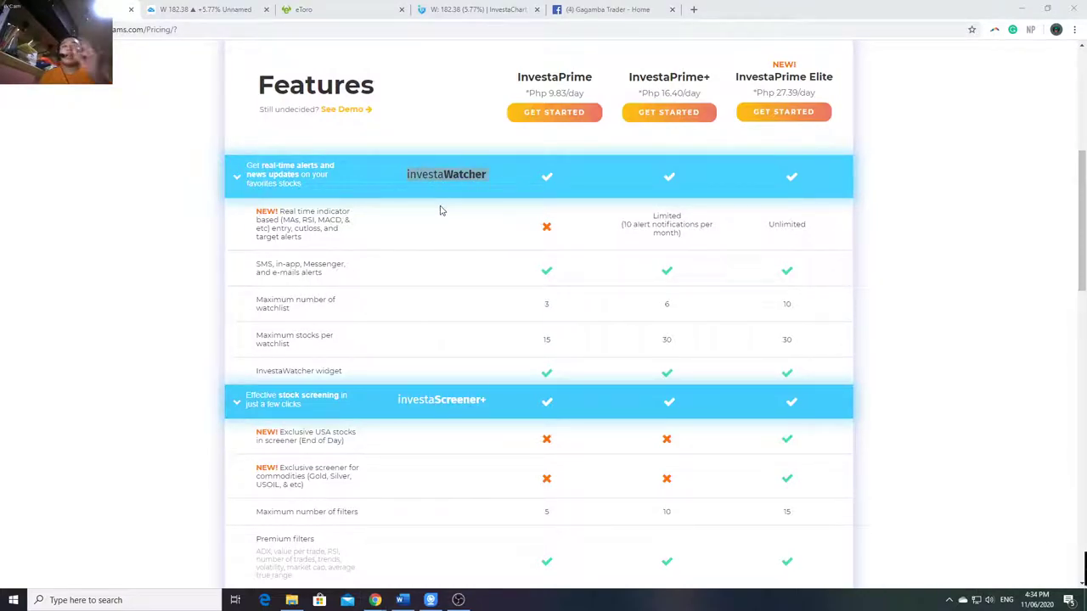
scroll(445, 238, down, 2)
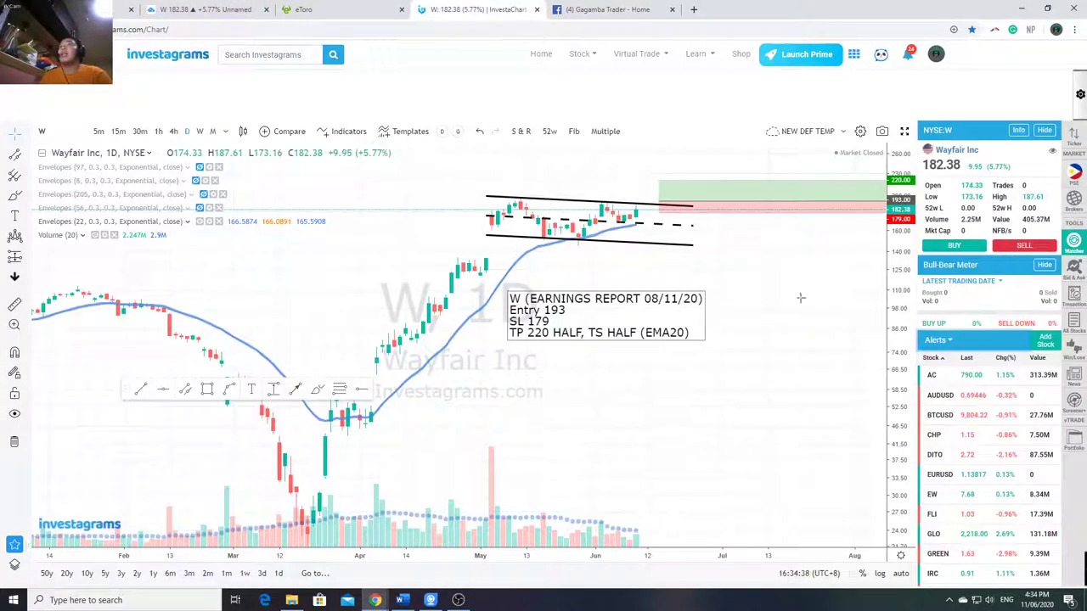
Return to the Investagrams chart and open the Screener+ settings to examine the technical filters for the Philippine Stock Exchange.
click(488, 9)
click(944, 342)
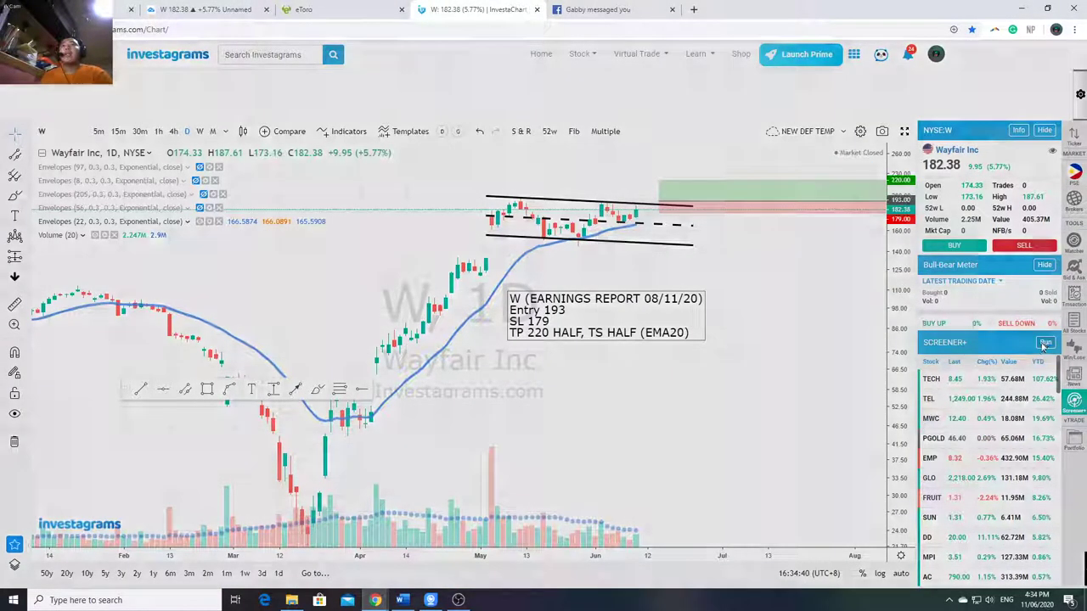
scroll(391, 425, down, 1)
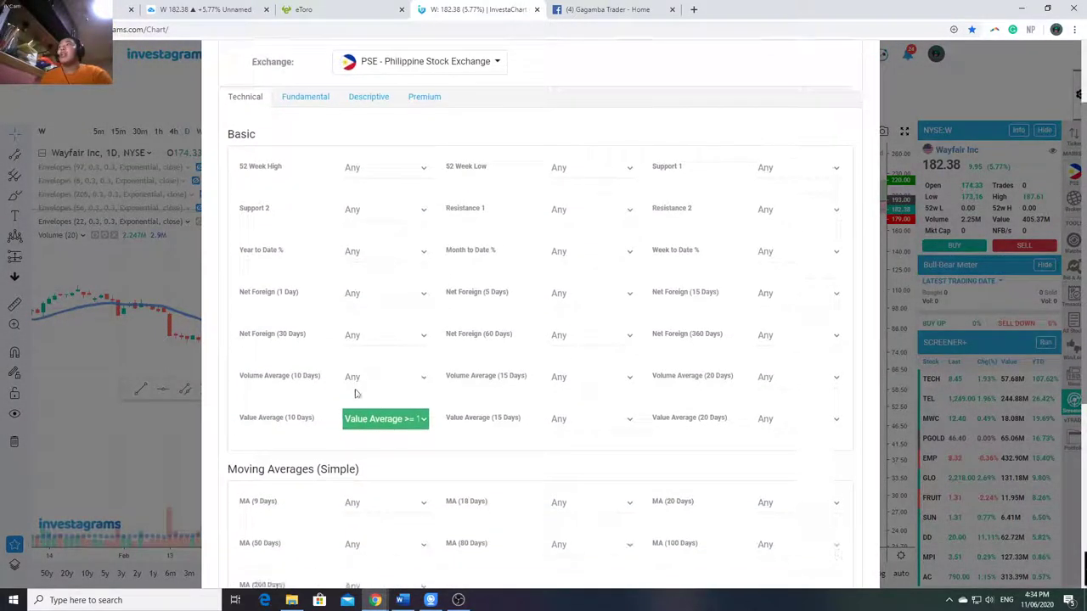
scroll(416, 230, up, 1)
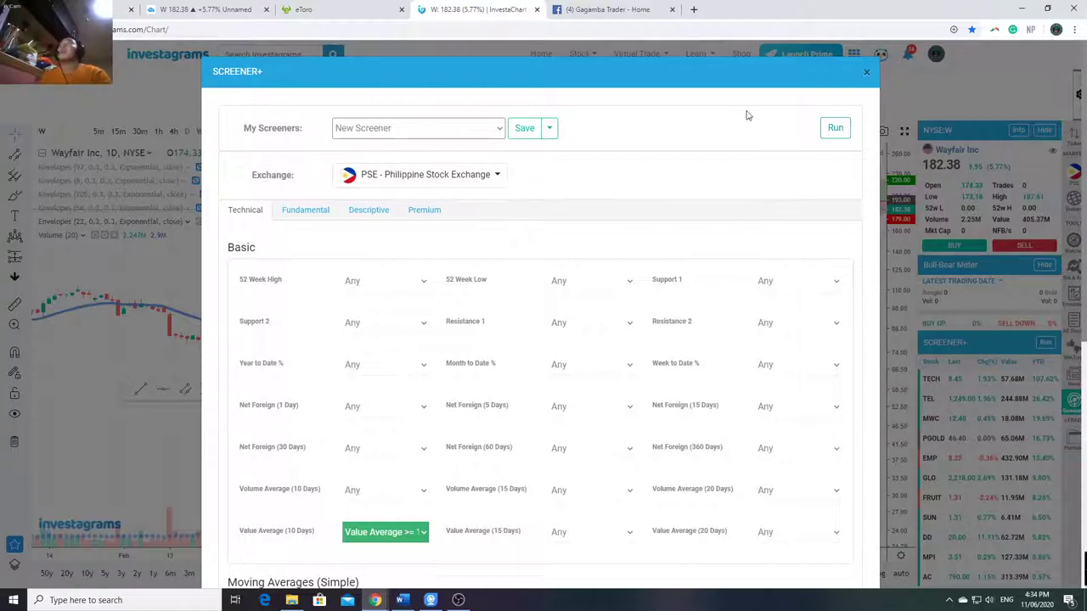
Go back to the InvestaPrime pricing page and examine which plans include the InvestaScreener+ and InvestaPRO features.
click(367, 6)
click(208, 10)
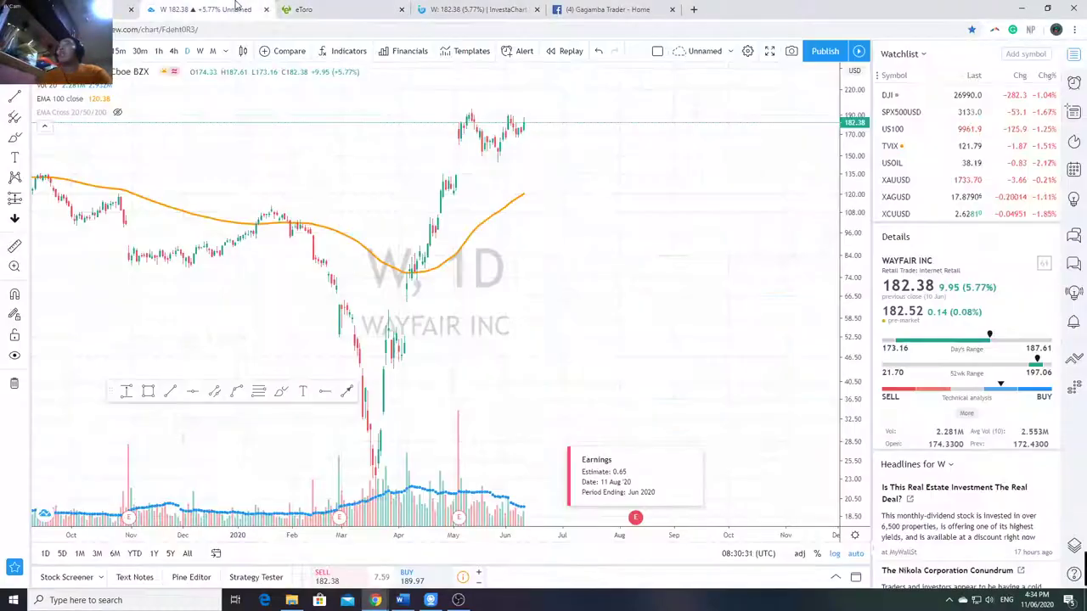
click(535, 7)
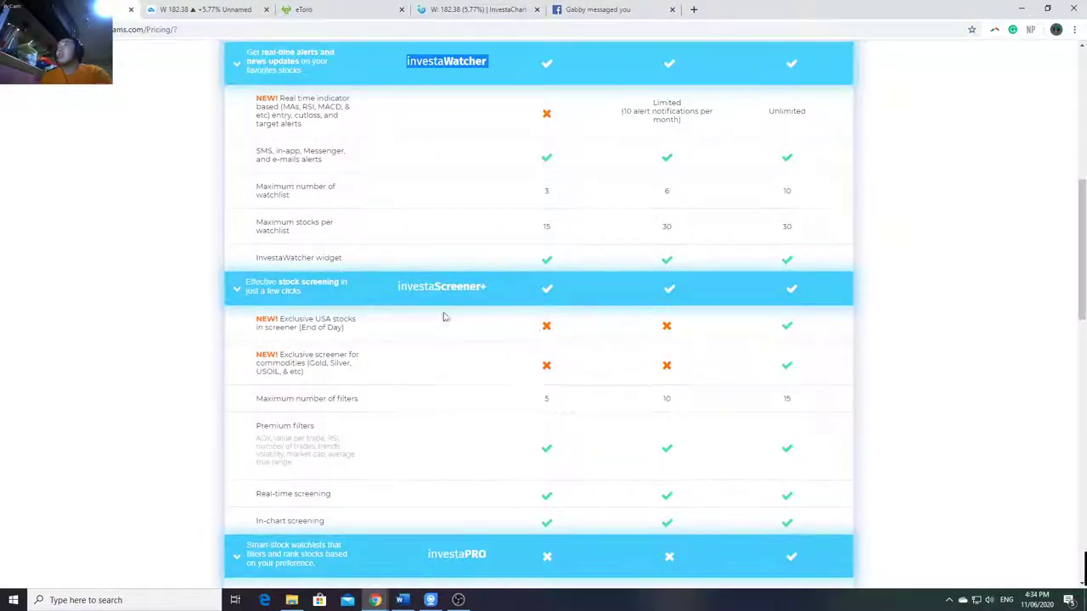
scroll(440, 340, down, 5)
scroll(462, 332, up, 1)
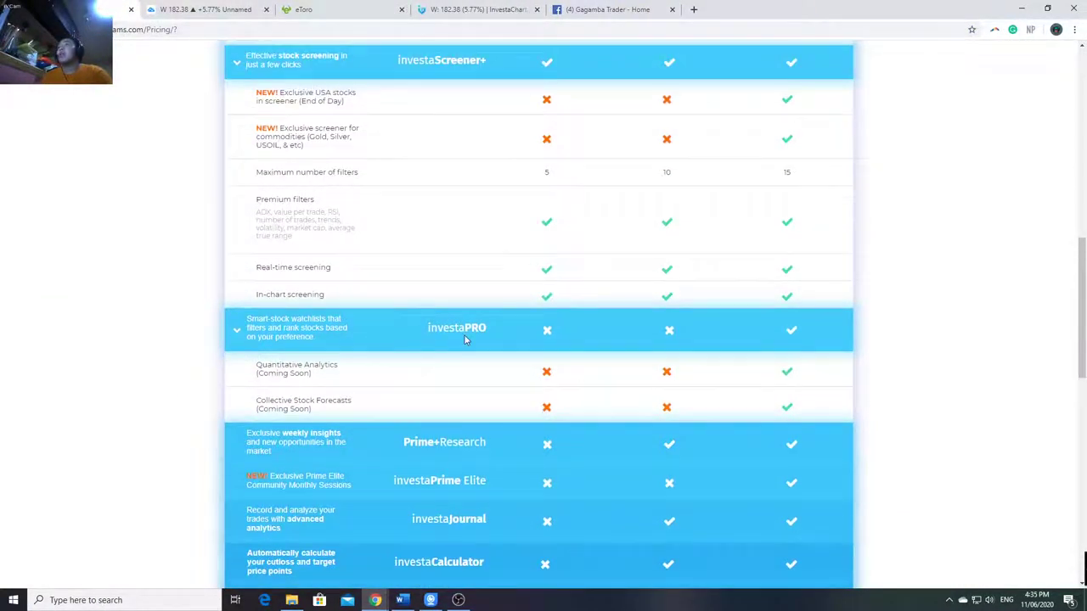
double_click(457, 327)
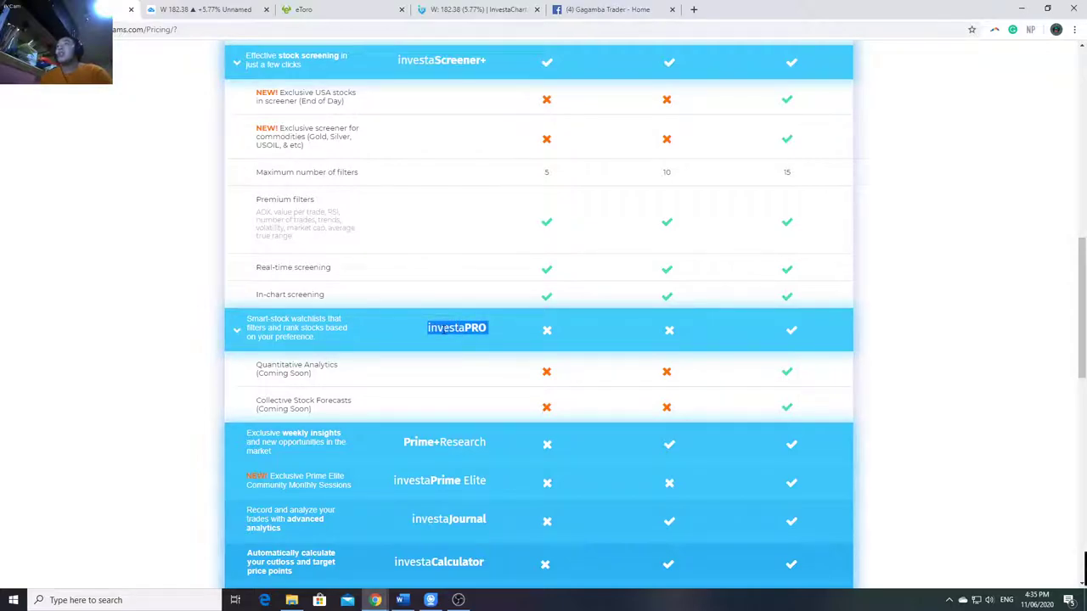
click(442, 329)
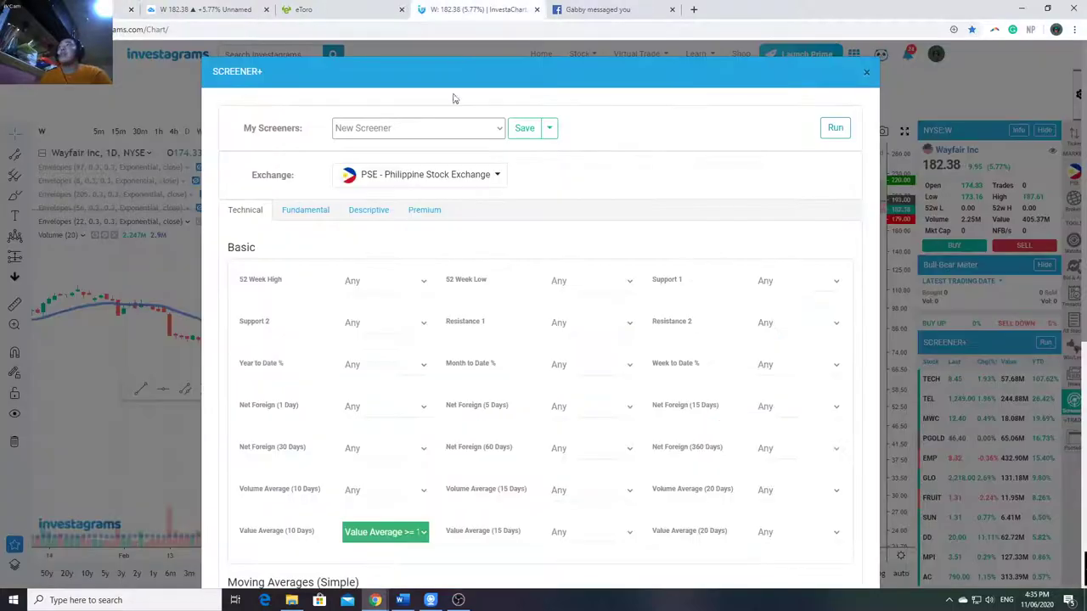
click(414, 10)
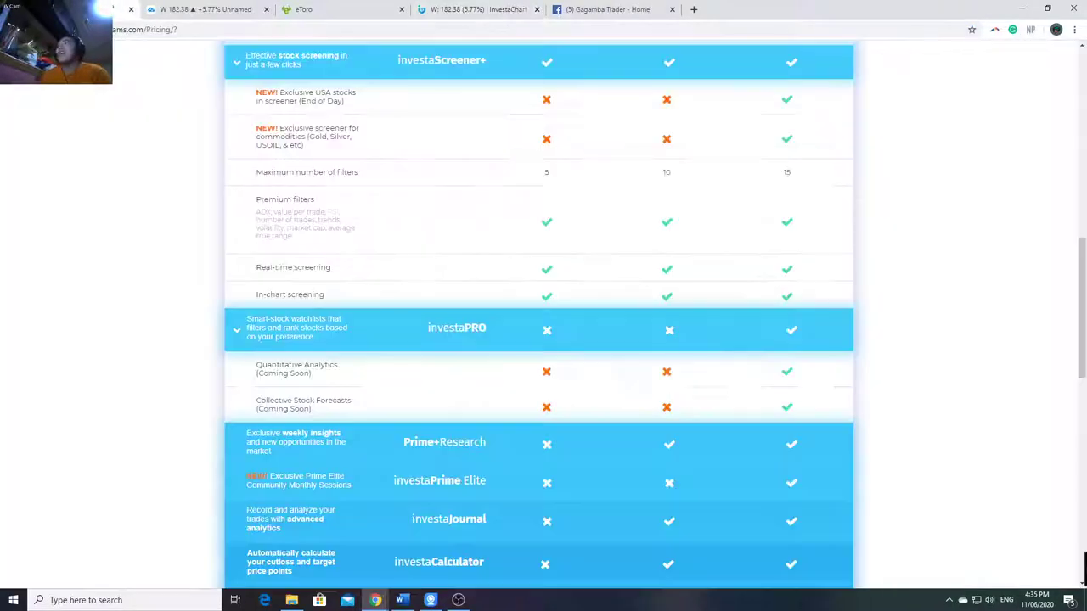
Examine which plans include the Prime+Research and InvestaPrime Elite features in the comparison table.
scroll(431, 157, down, 4)
double_click(431, 157)
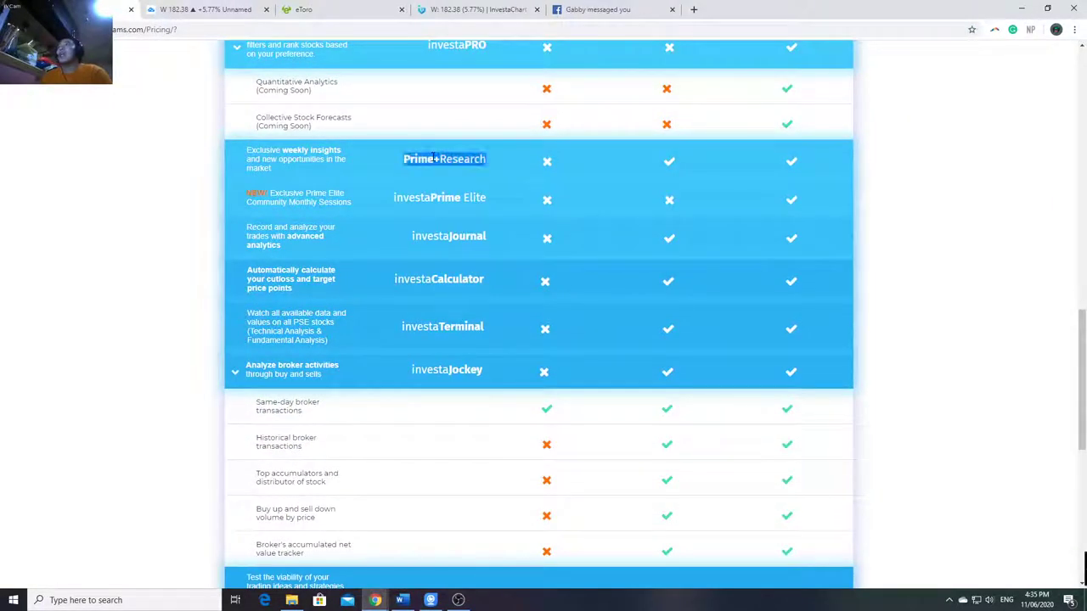
mouse_move(431, 159)
mouse_down()
mouse_move(382, 160)
mouse_move(416, 164)
mouse_up()
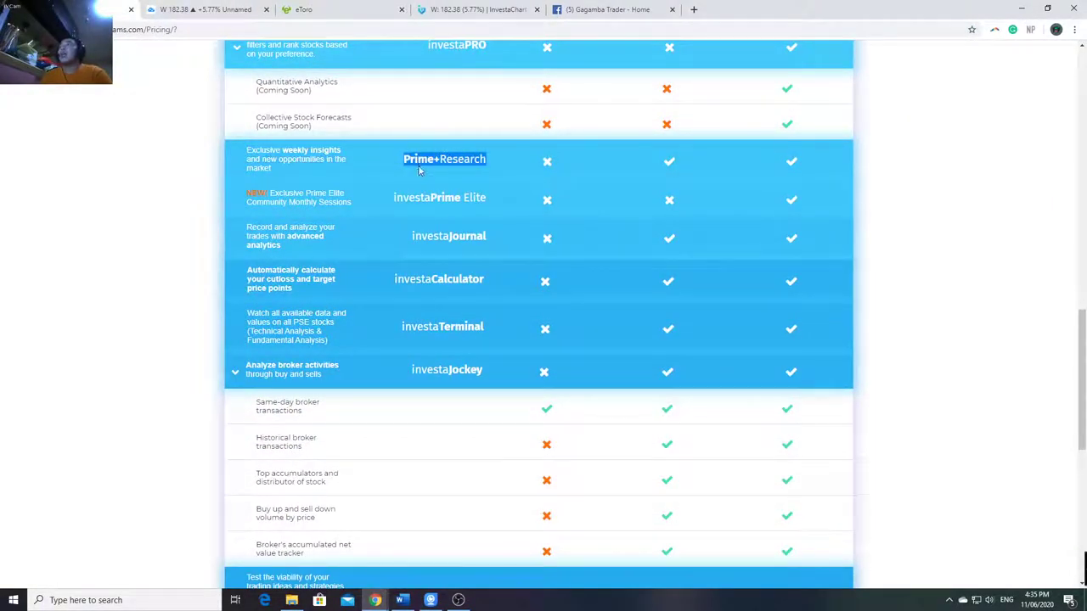
click(421, 180)
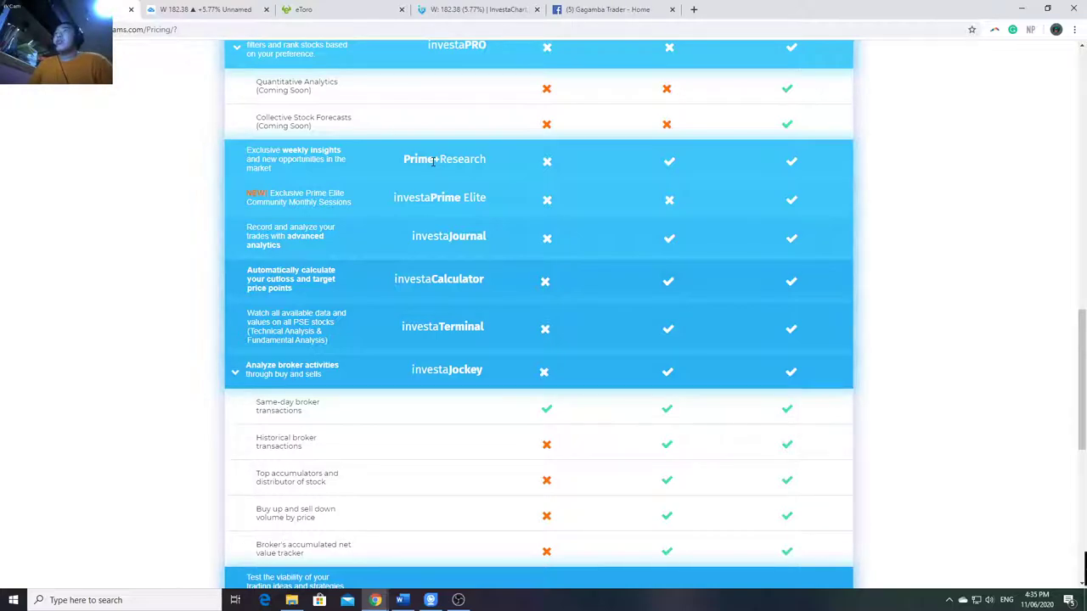
triple_click(446, 195)
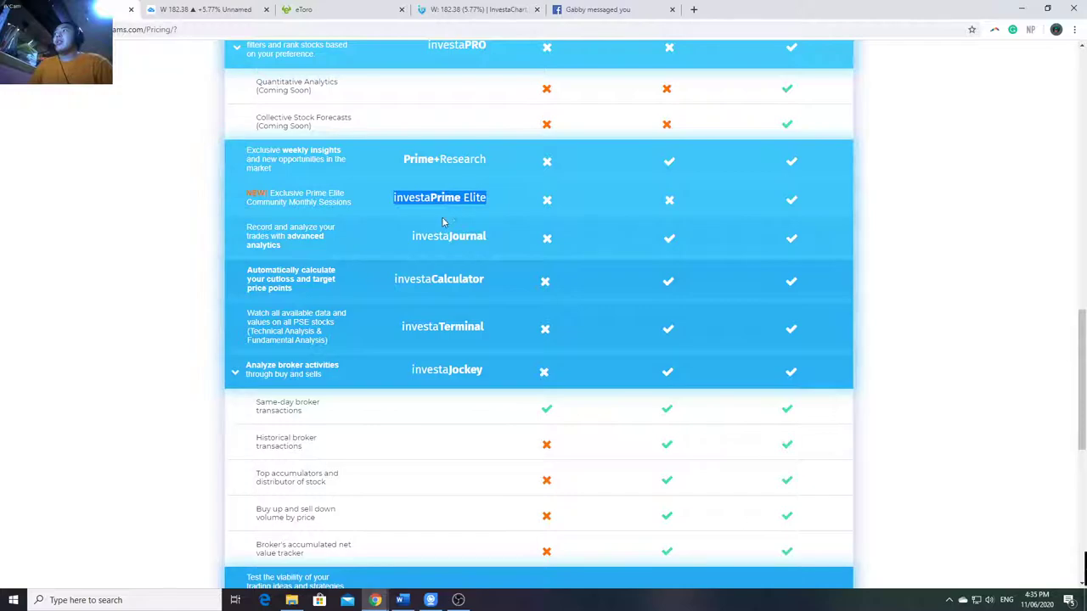
scroll(516, 241, up, 1)
scroll(516, 242, down, 1)
double_click(427, 197)
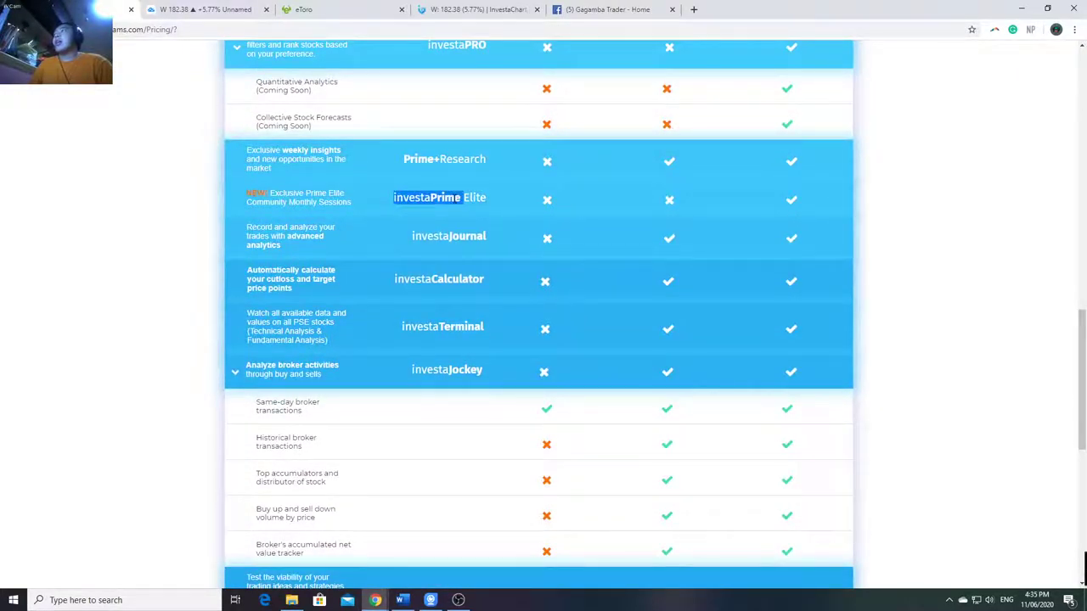
drag(461, 198, 801, 198)
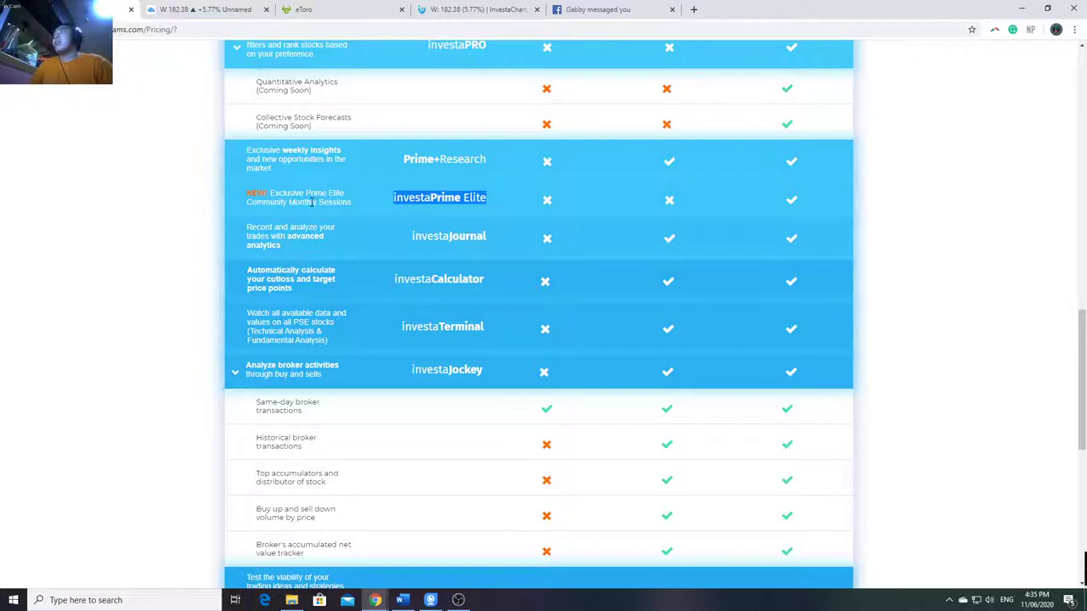
Examine the InvestaJournal row and its availability across the three plans.
double_click(439, 237)
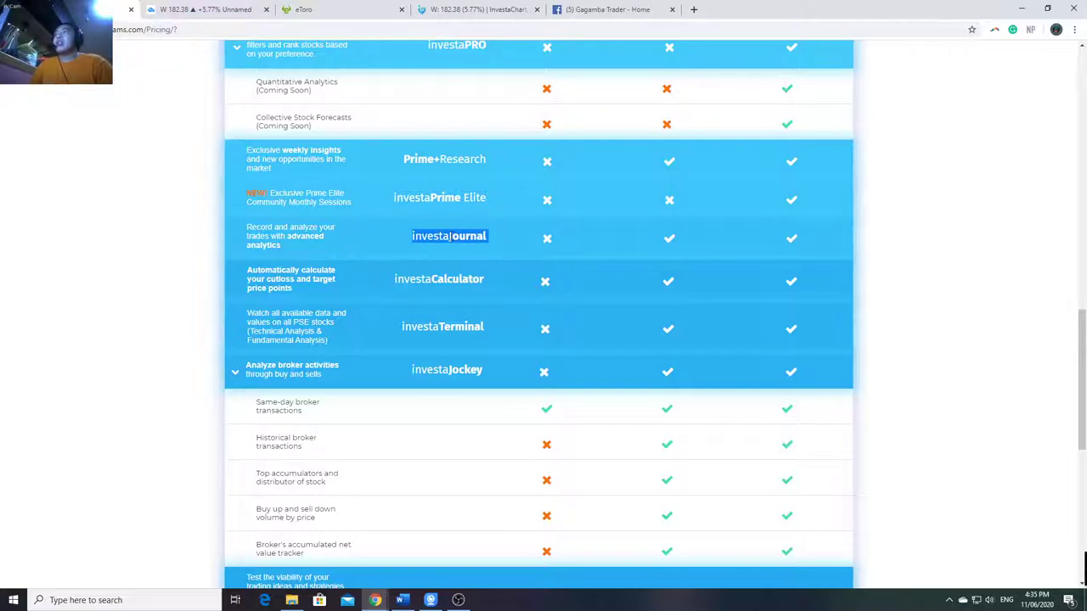
click(449, 239)
drag(450, 239, 411, 240)
double_click(458, 238)
click(456, 238)
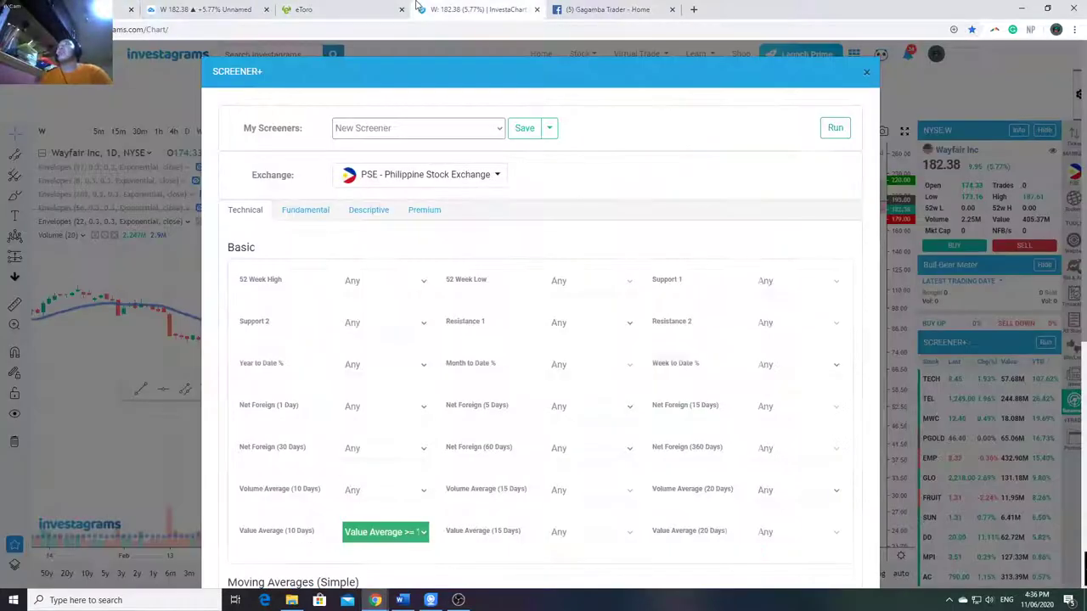
Return to the Investagrams chart, close the Screener+ settings and open the calculators.
click(475, 9)
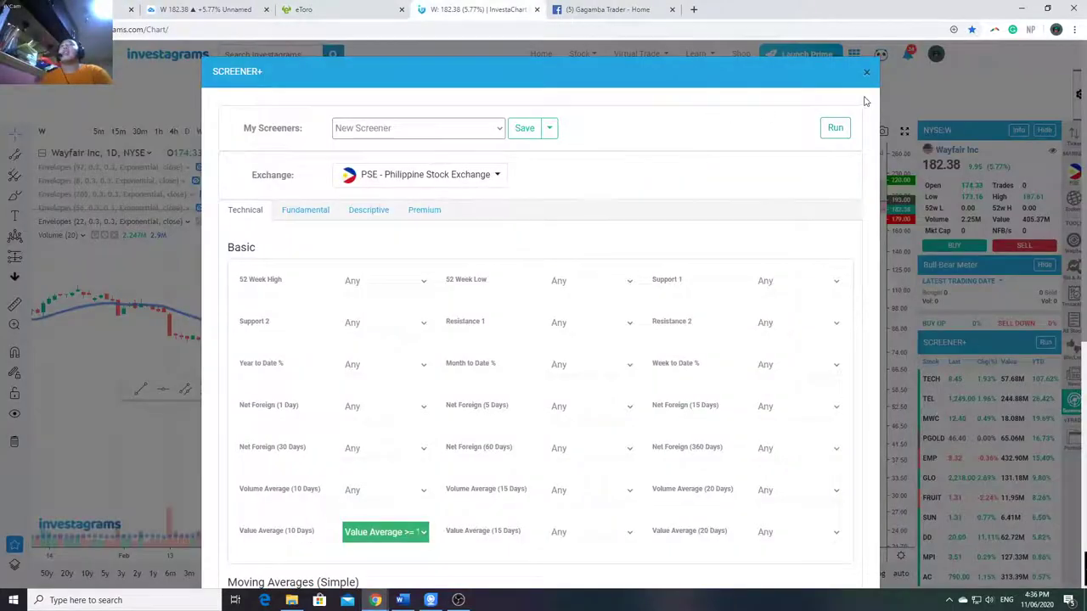
click(866, 72)
click(853, 53)
click(694, 304)
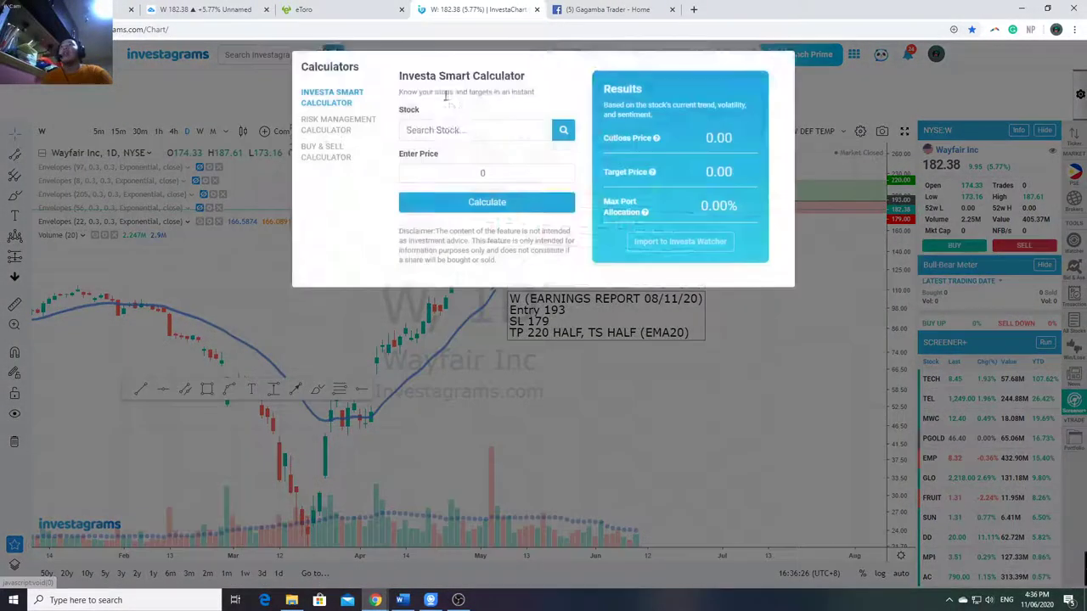
Review the Risk Management, Investa Smart and Buy & Sell calculators and the input fields each one offers.
click(338, 125)
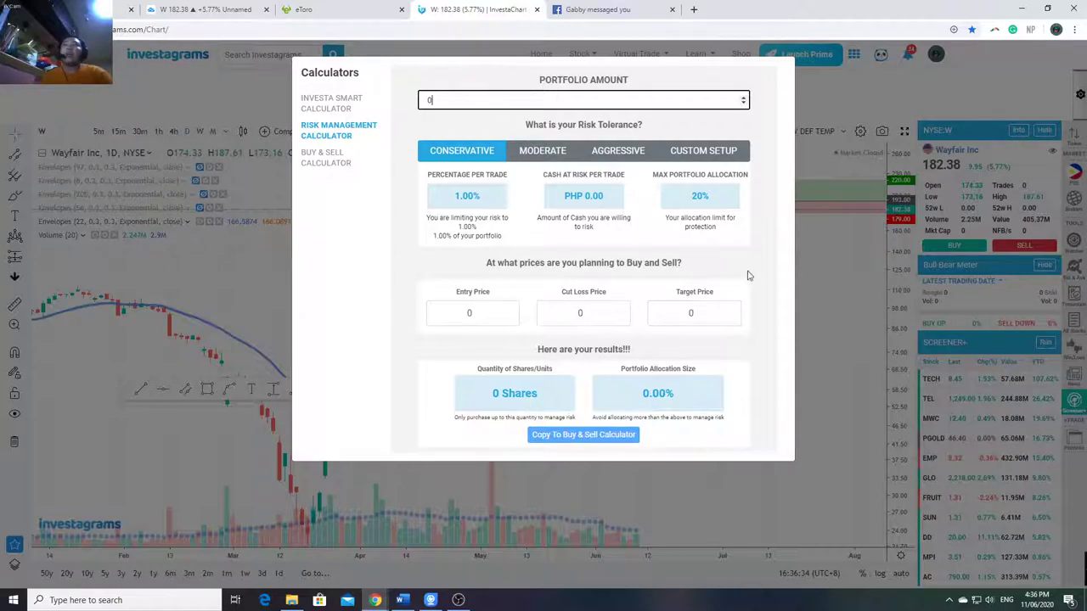
click(339, 103)
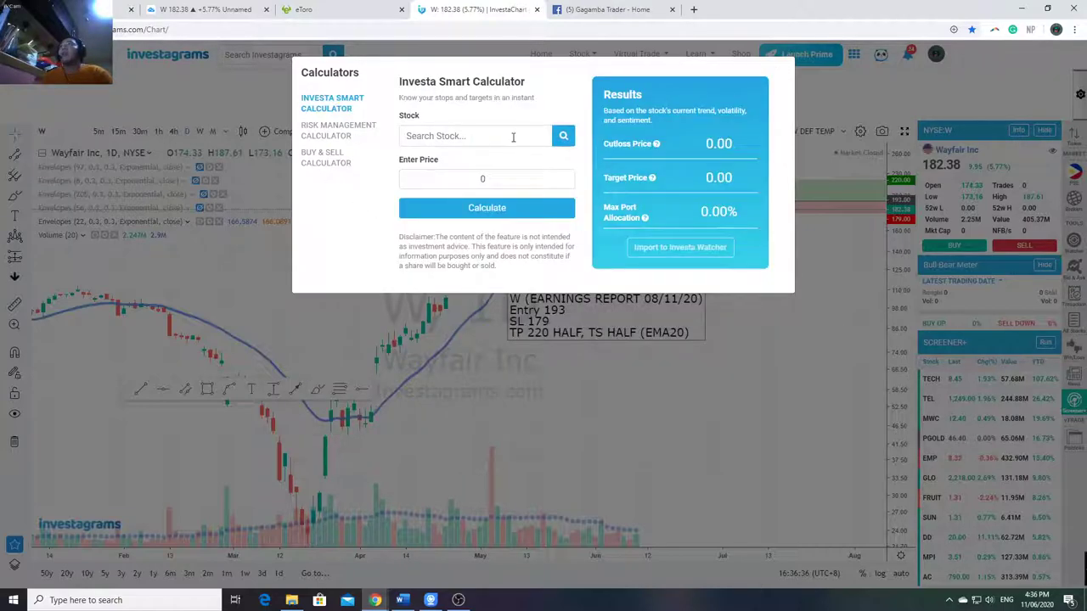
click(485, 140)
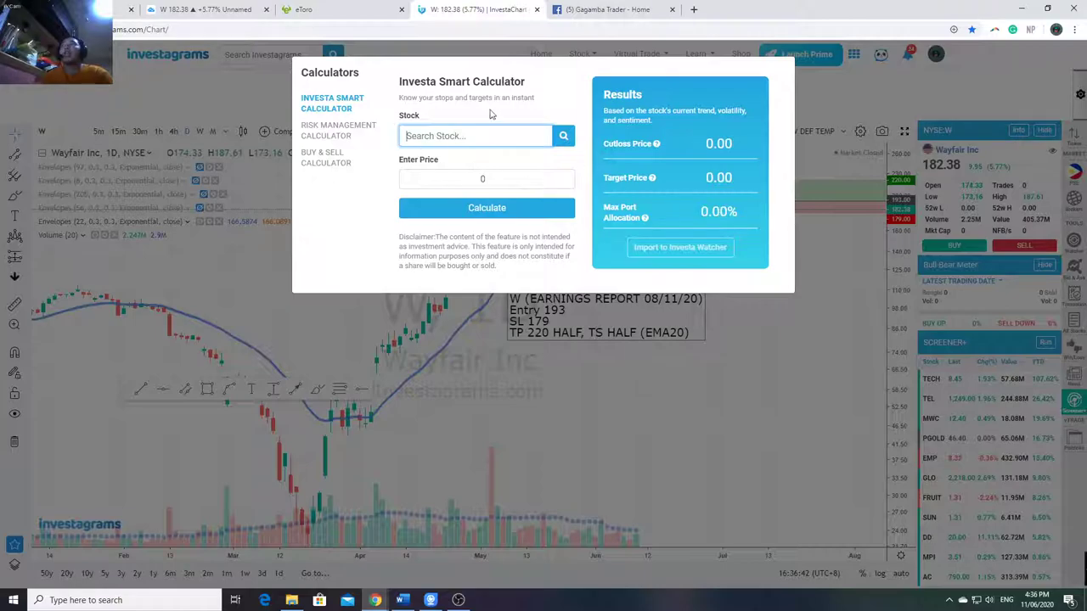
click(346, 133)
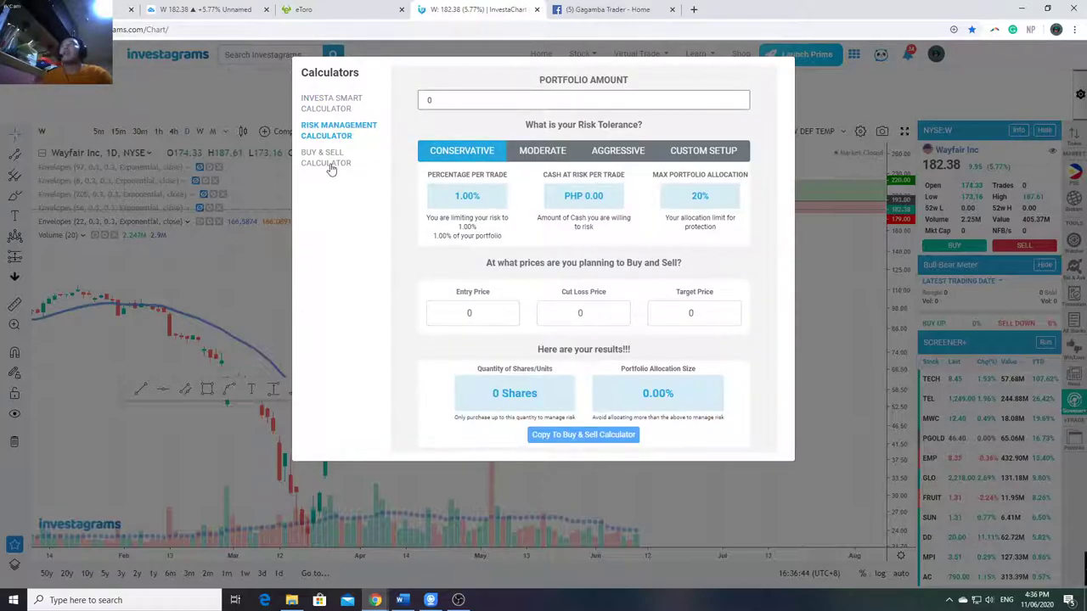
click(330, 160)
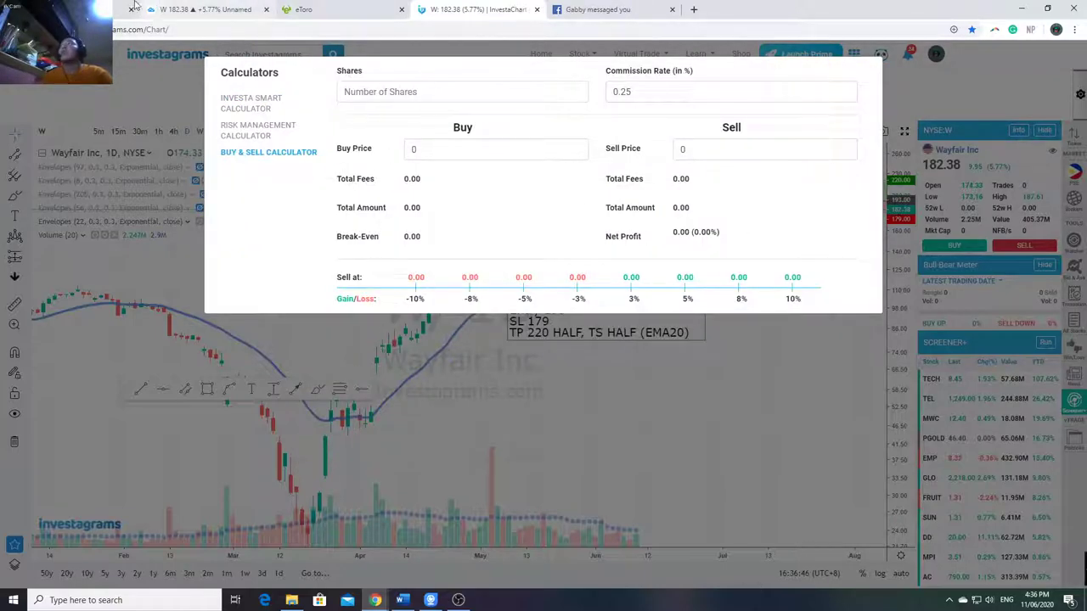
Go back to the pricing page and examine the InvestaTerminal and InvestaJockey feature rows.
click(119, 8)
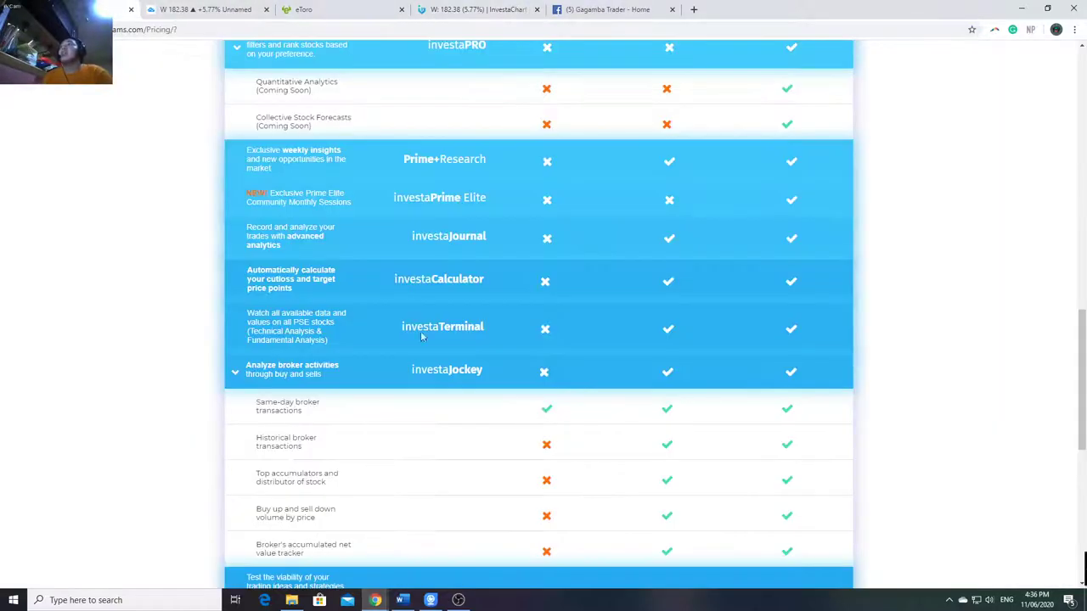
triple_click(272, 331)
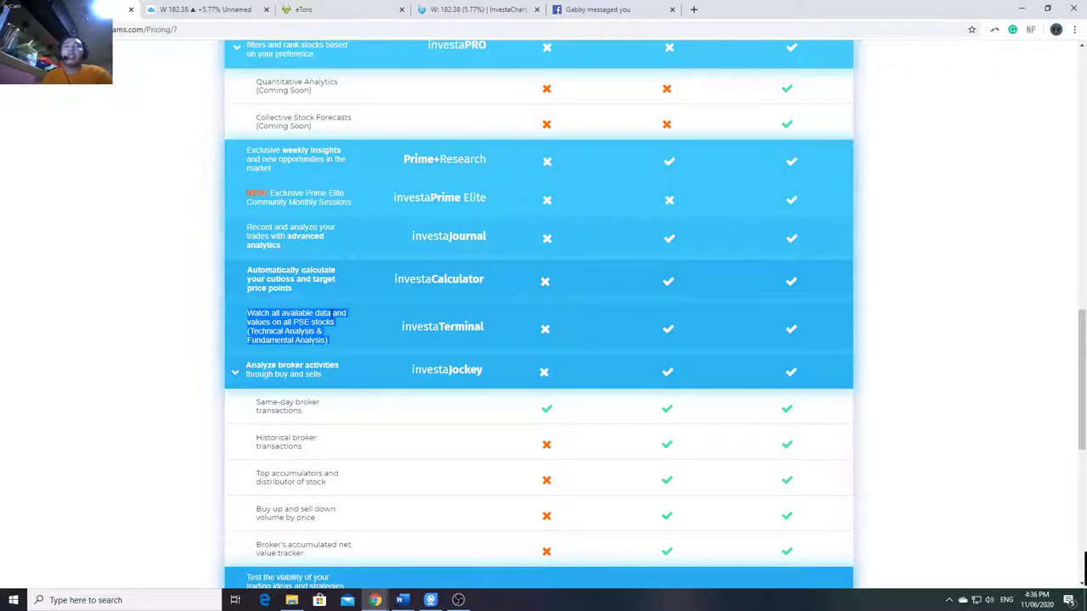
scroll(538, 339, down, 1)
double_click(446, 314)
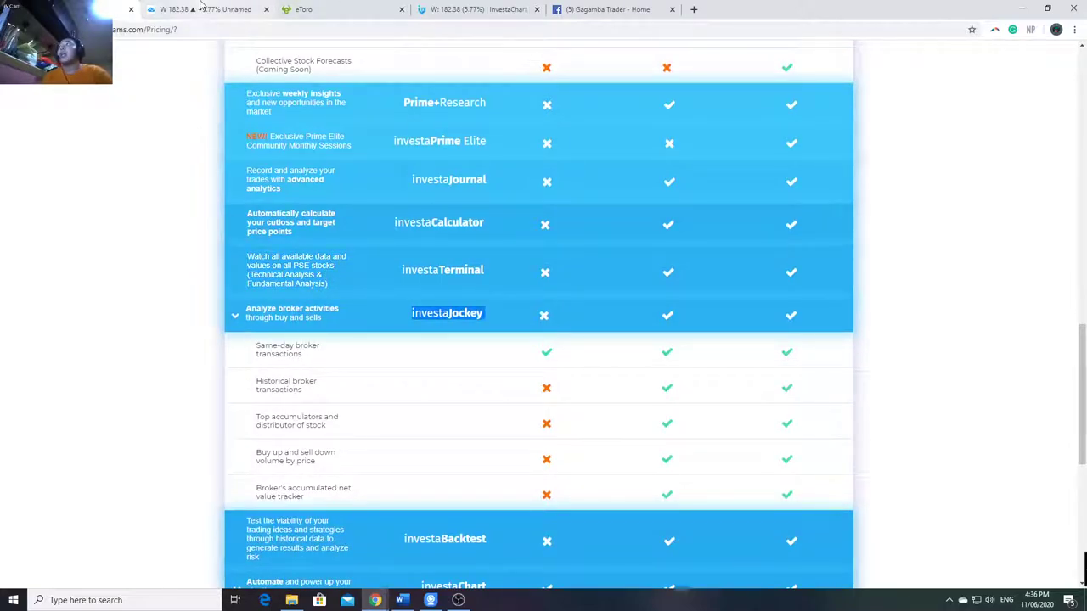
Return to the chart, close the calculators, load PGOLD from the screener results and open its Stock Jockey page from the transactions.
click(478, 9)
click(794, 398)
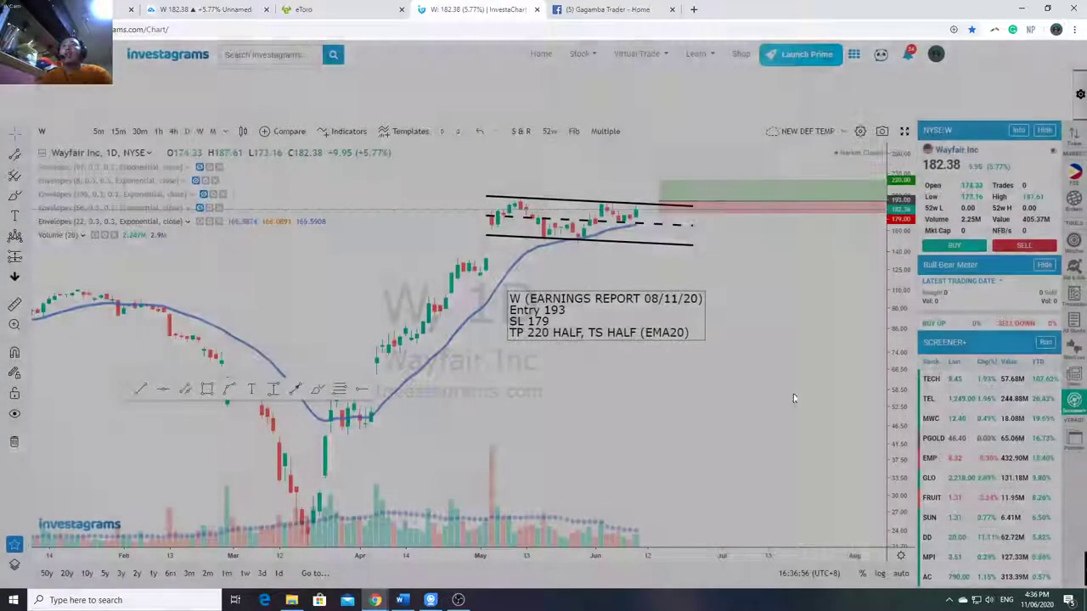
click(1000, 438)
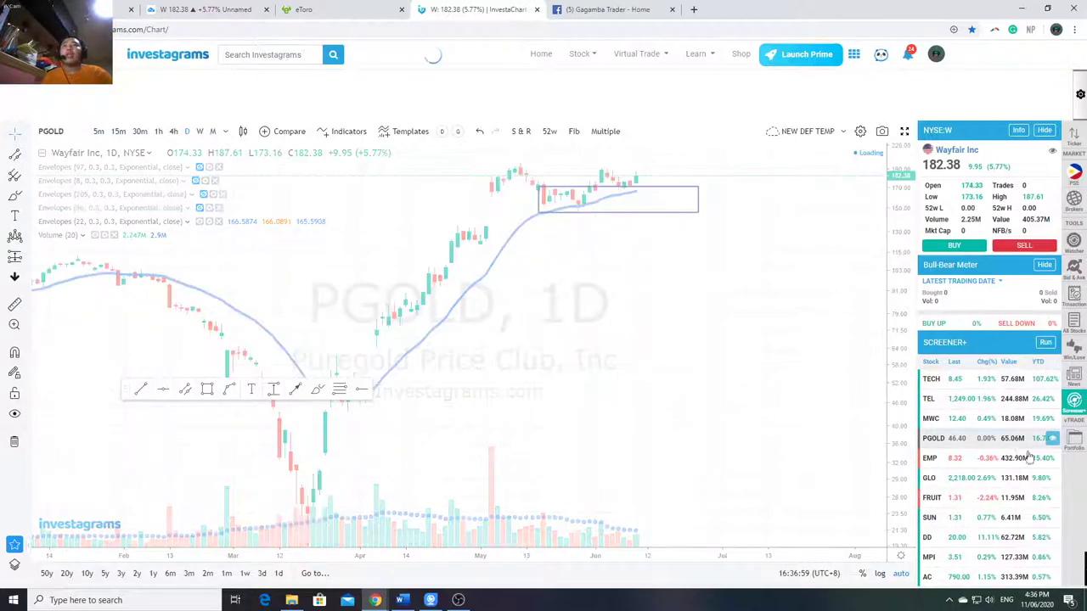
click(1074, 327)
click(1075, 297)
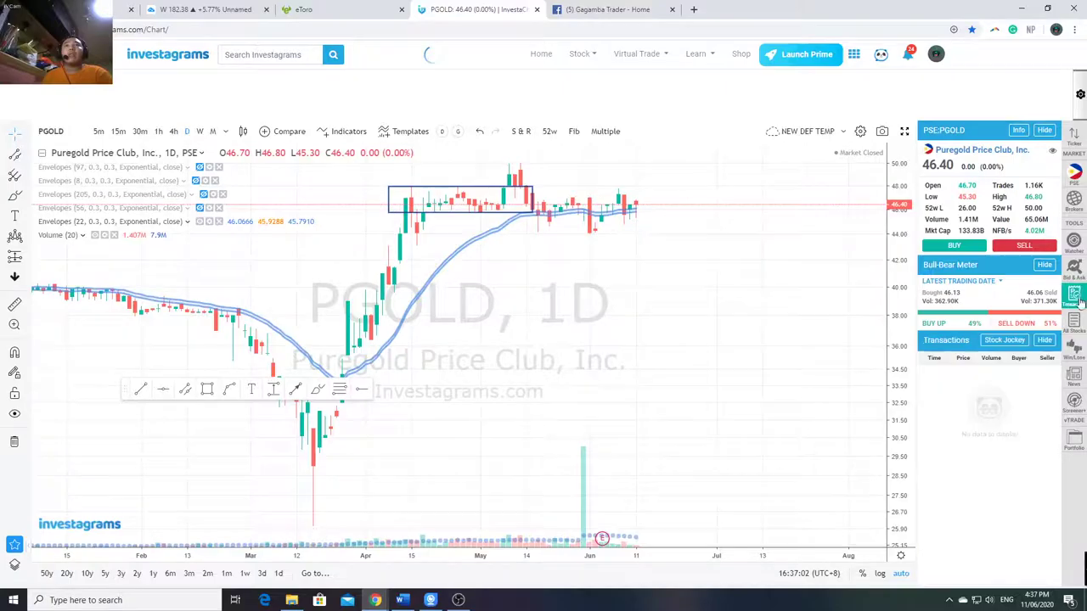
click(1004, 339)
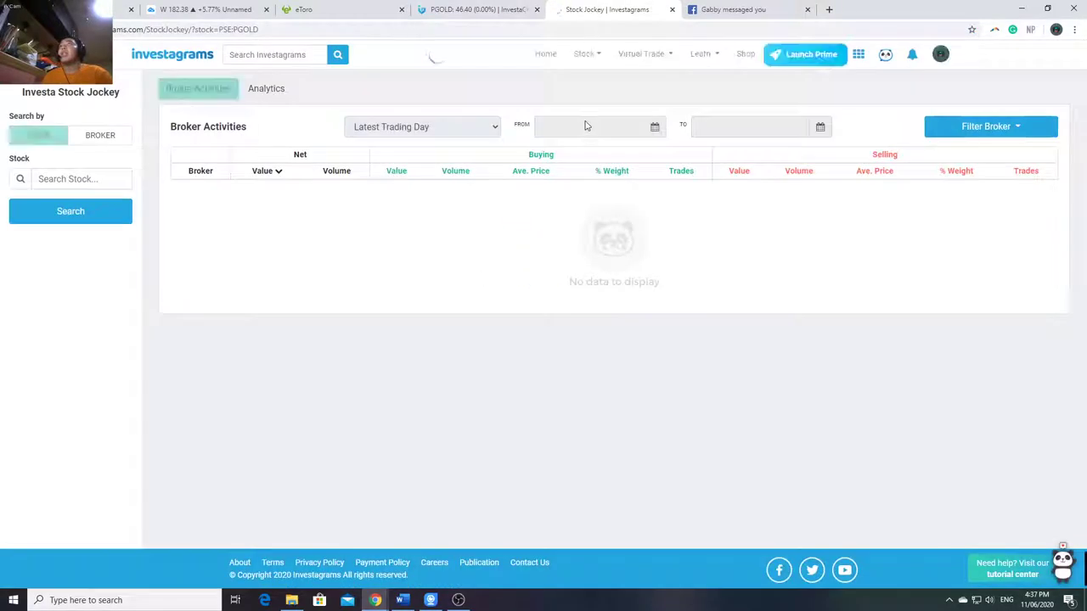
Examine PGOLD's broker activities for the latest trading day and show the available date range options.
scroll(307, 336, down, 3)
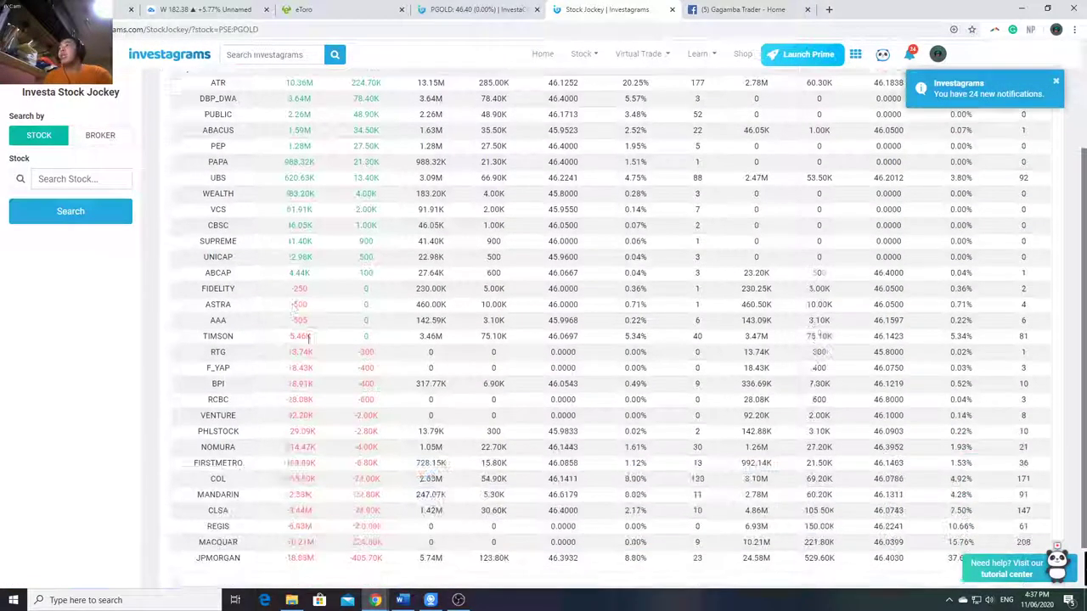
scroll(182, 363, up, 3)
click(393, 155)
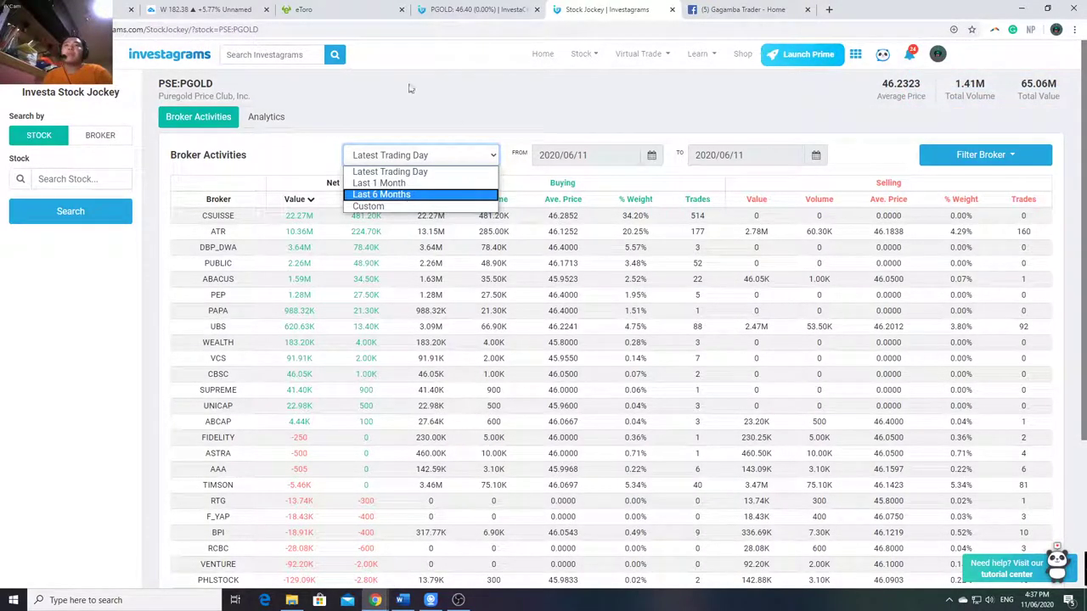
Go back to the pricing page and examine the InvestaBacktest and InvestaChart features across the plans.
key(ctrl+1)
scroll(419, 343, down, 3)
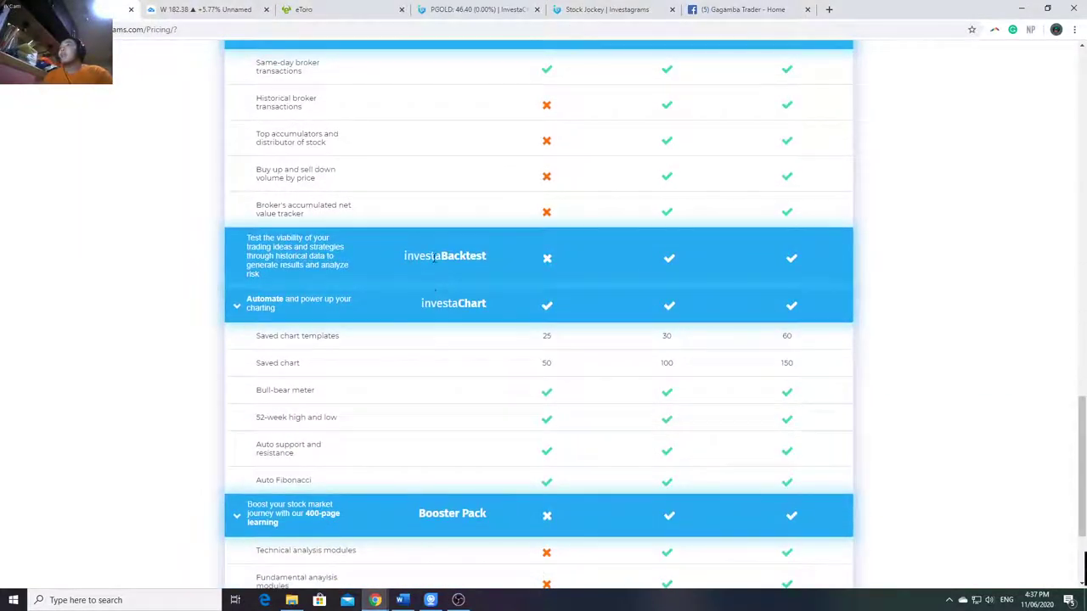
double_click(433, 255)
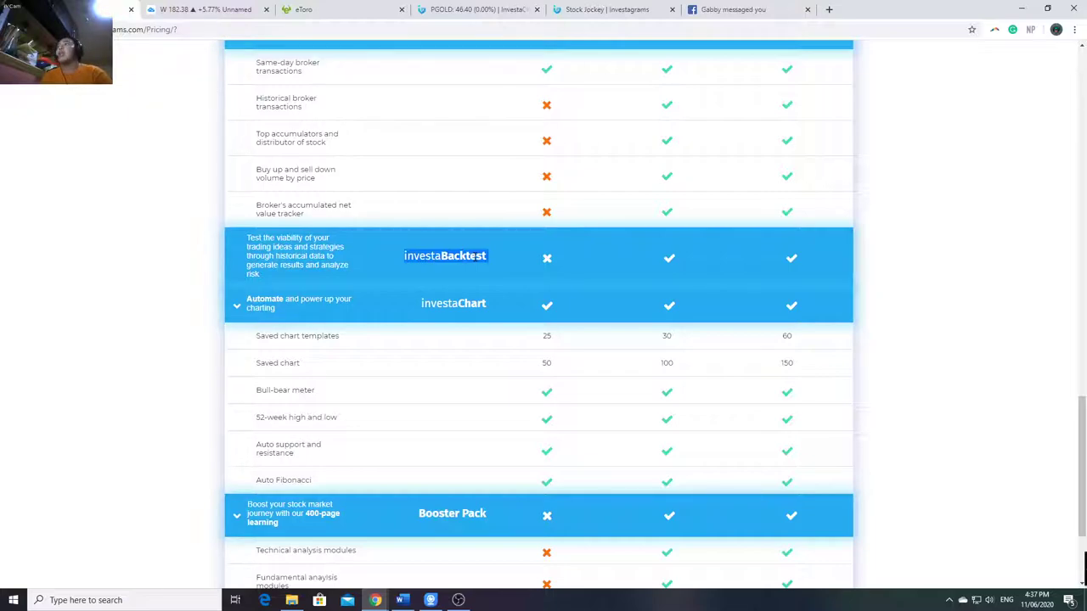
double_click(396, 317)
scroll(396, 317, down, 2)
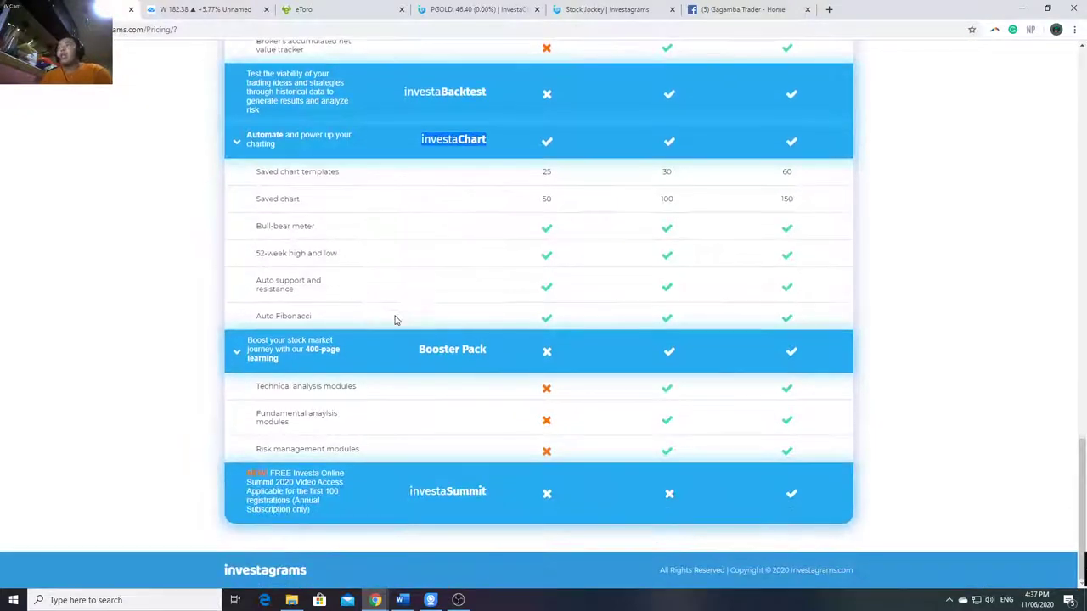
Examine the Booster Pack and InvestaSummit rows, including the modules covered and the free summit access conditions.
triple_click(444, 349)
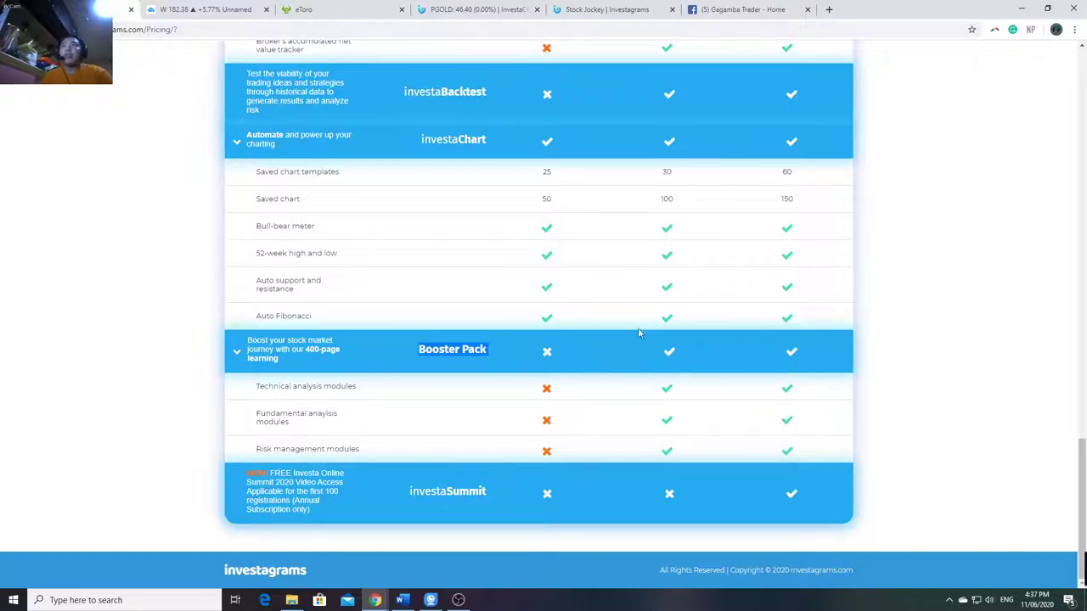
scroll(638, 333, up, 2)
scroll(626, 315, down, 2)
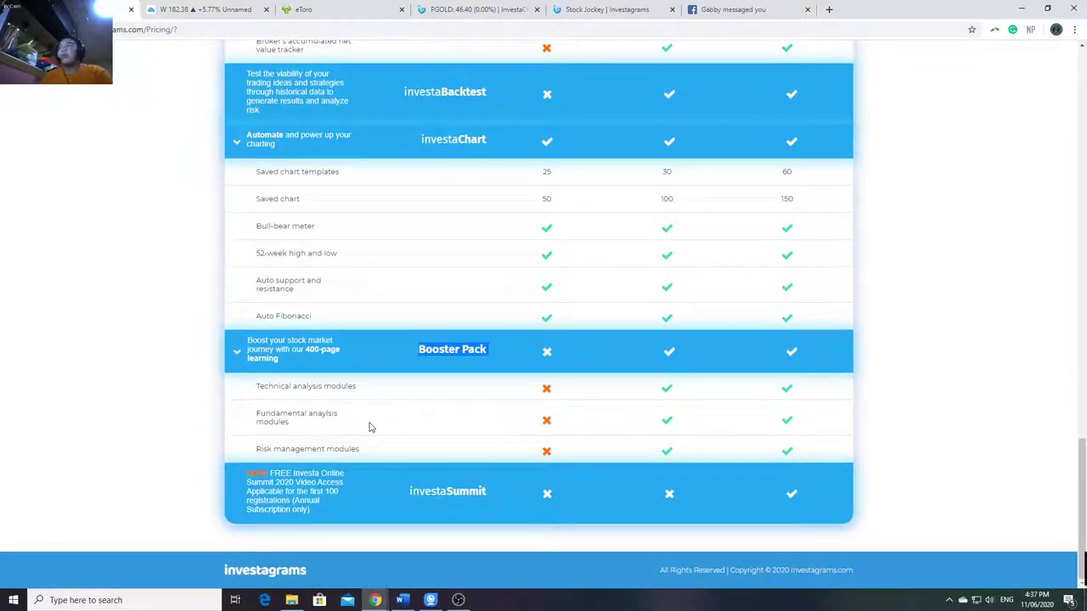
double_click(434, 499)
click(790, 501)
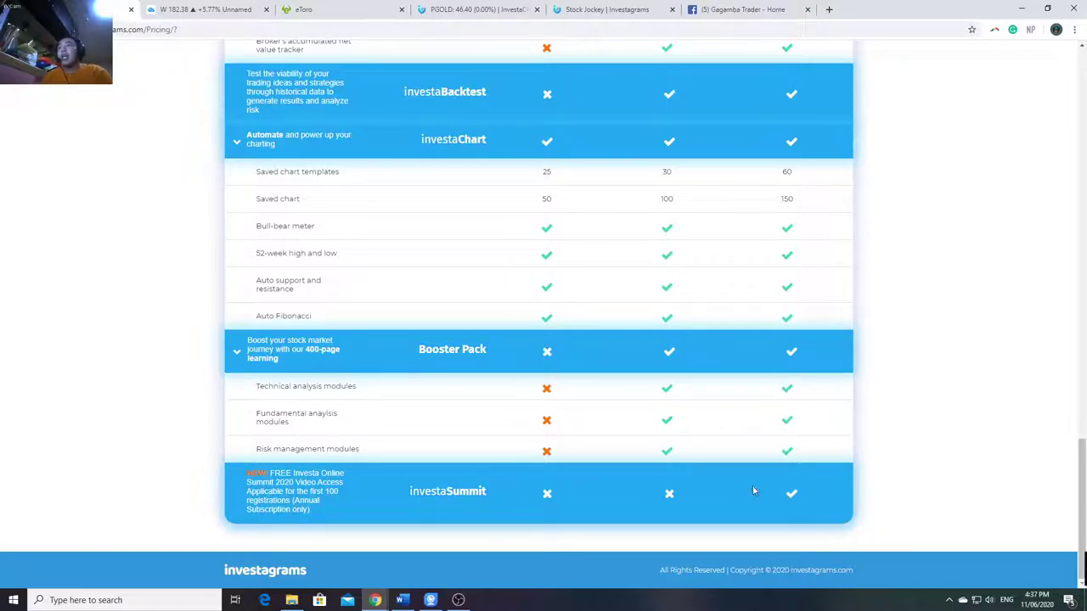
double_click(443, 489)
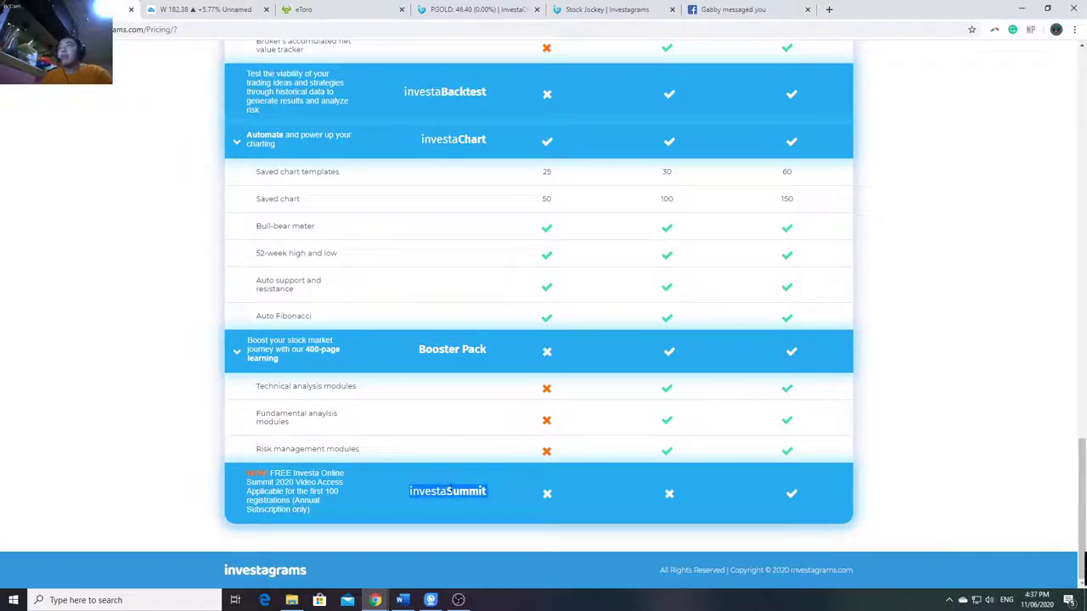
click(312, 496)
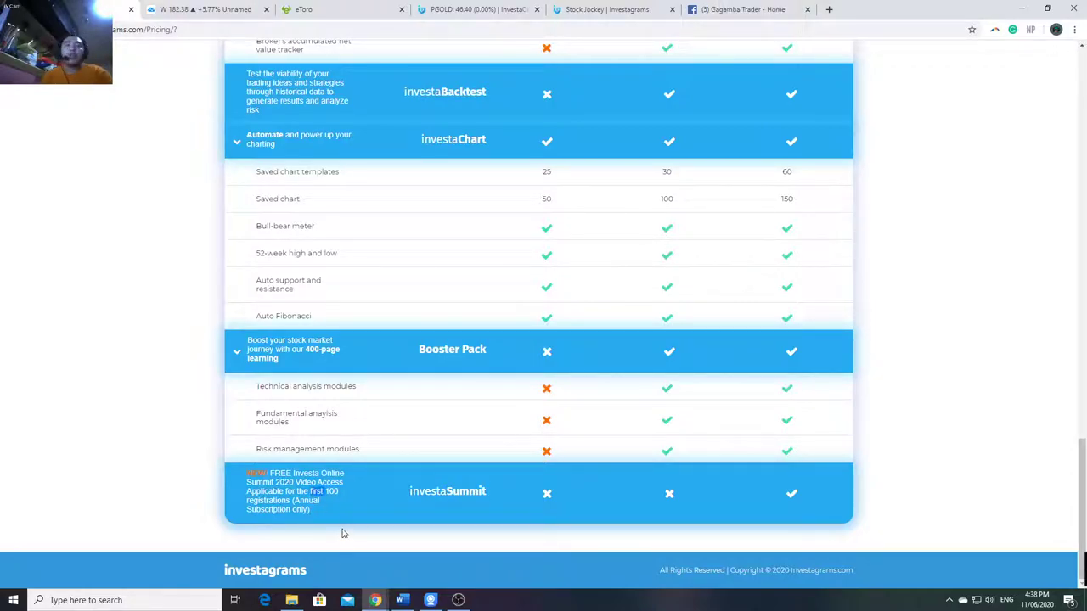
Compare the daily prices of InvestaPrime, InvestaPrime+ and InvestaPrime Elite at the head of the features table.
scroll(610, 487, up, 5)
scroll(609, 488, up, 10)
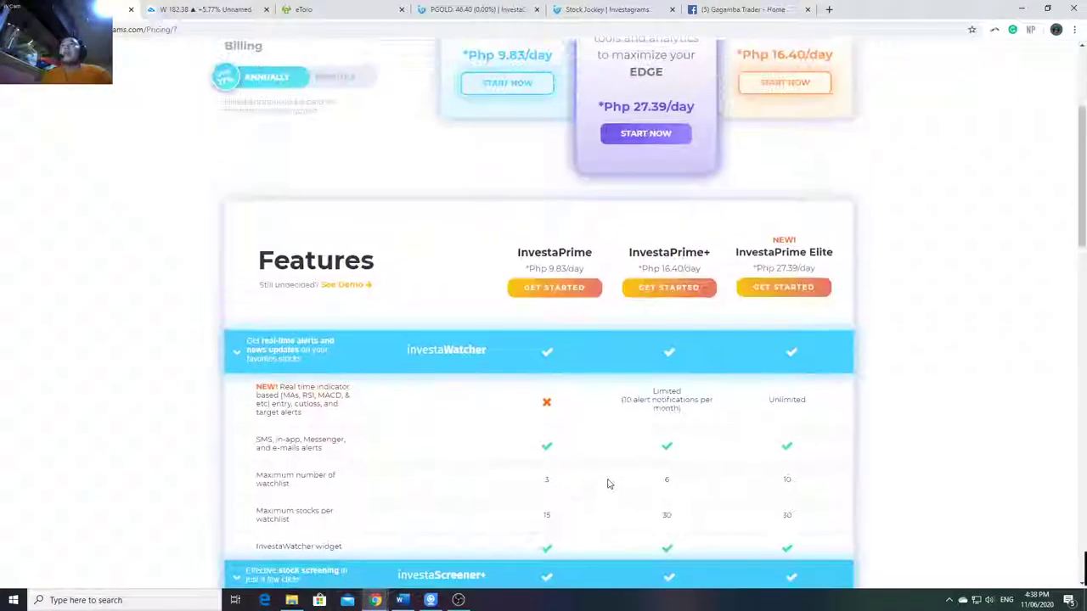
scroll(701, 293, down, 2)
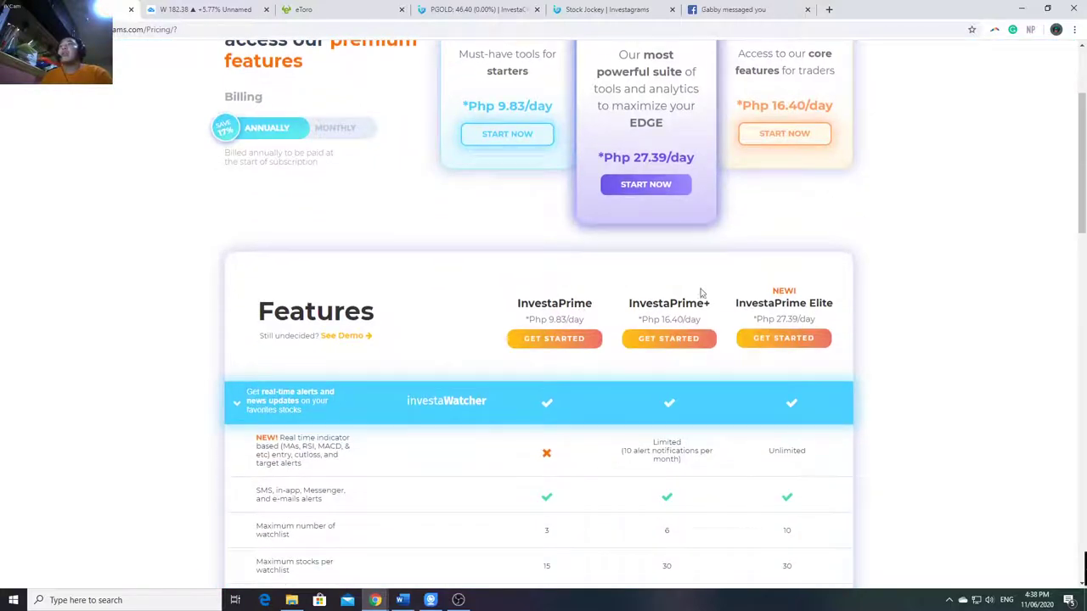
scroll(645, 341, down, 1)
scroll(645, 341, down, 1)
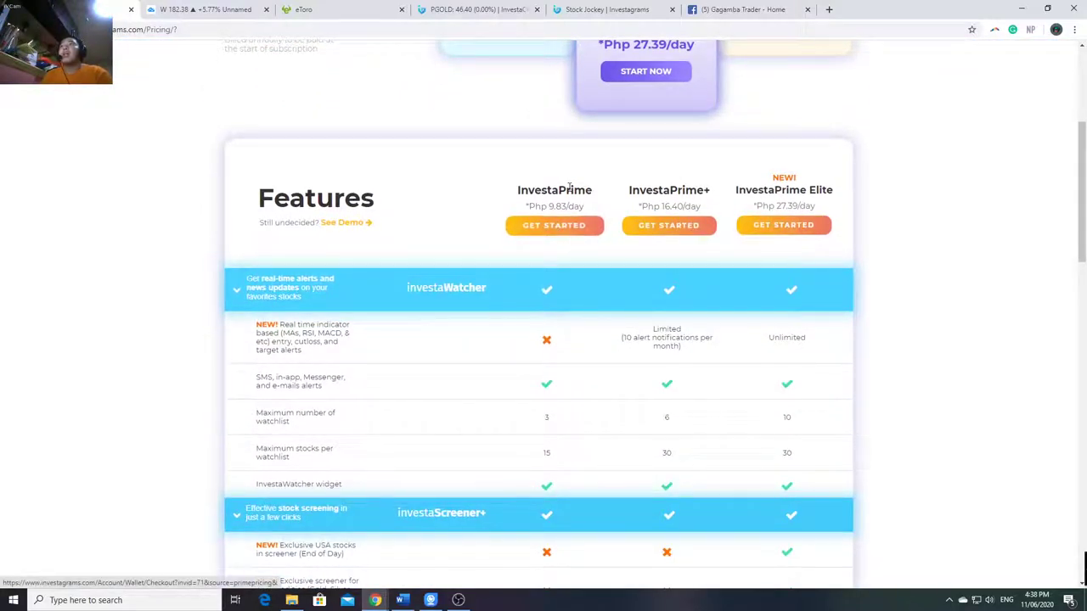
scroll(663, 243, up, 1)
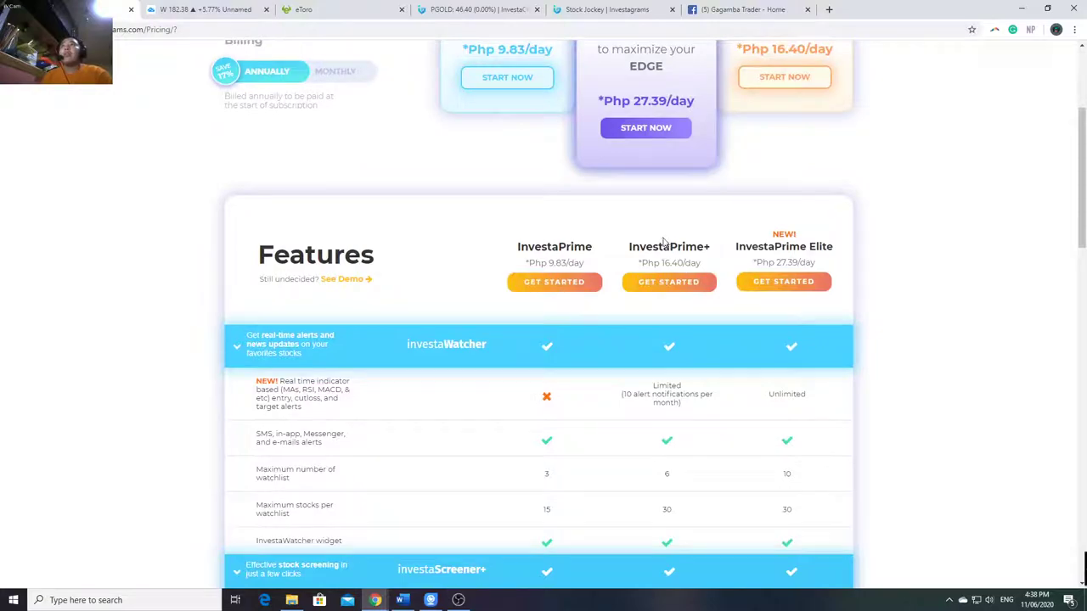
triple_click(666, 246)
triple_click(819, 246)
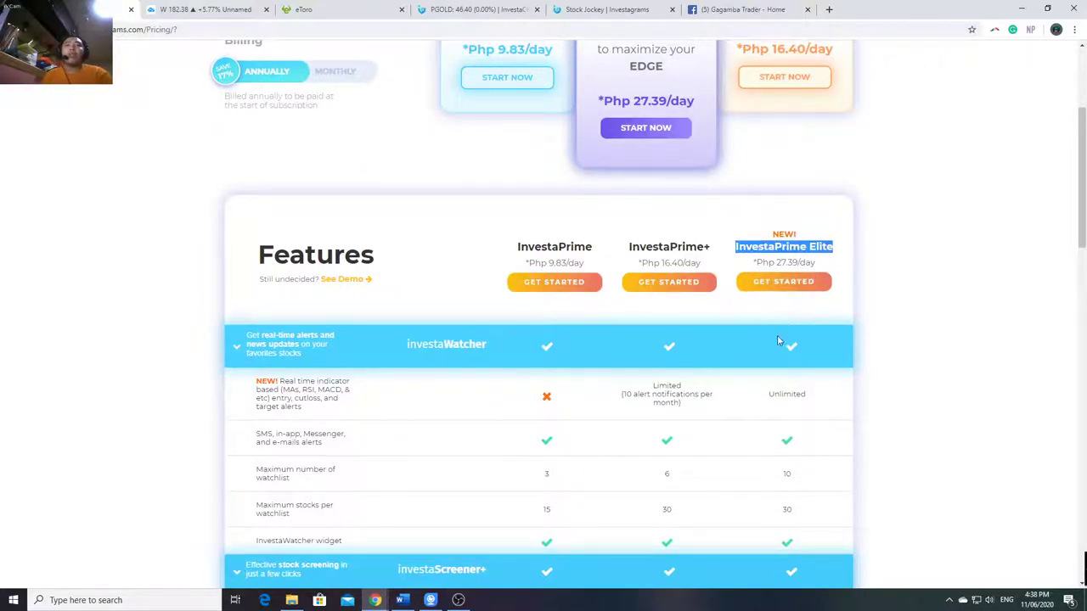
Check the plan prices with annual billing selected.
scroll(777, 337, up, 2)
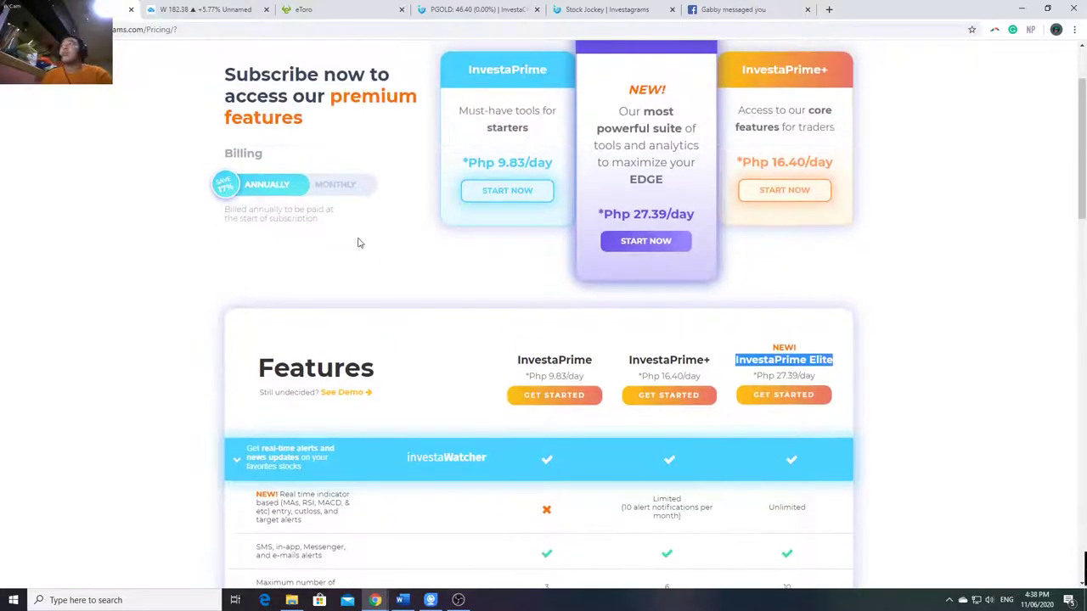
click(270, 194)
click(268, 194)
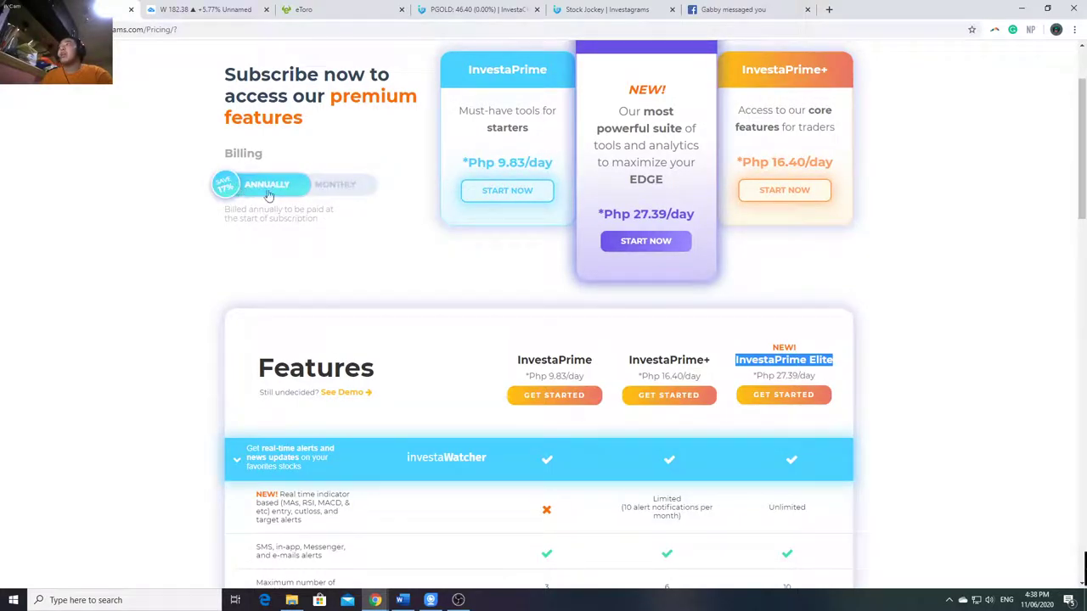